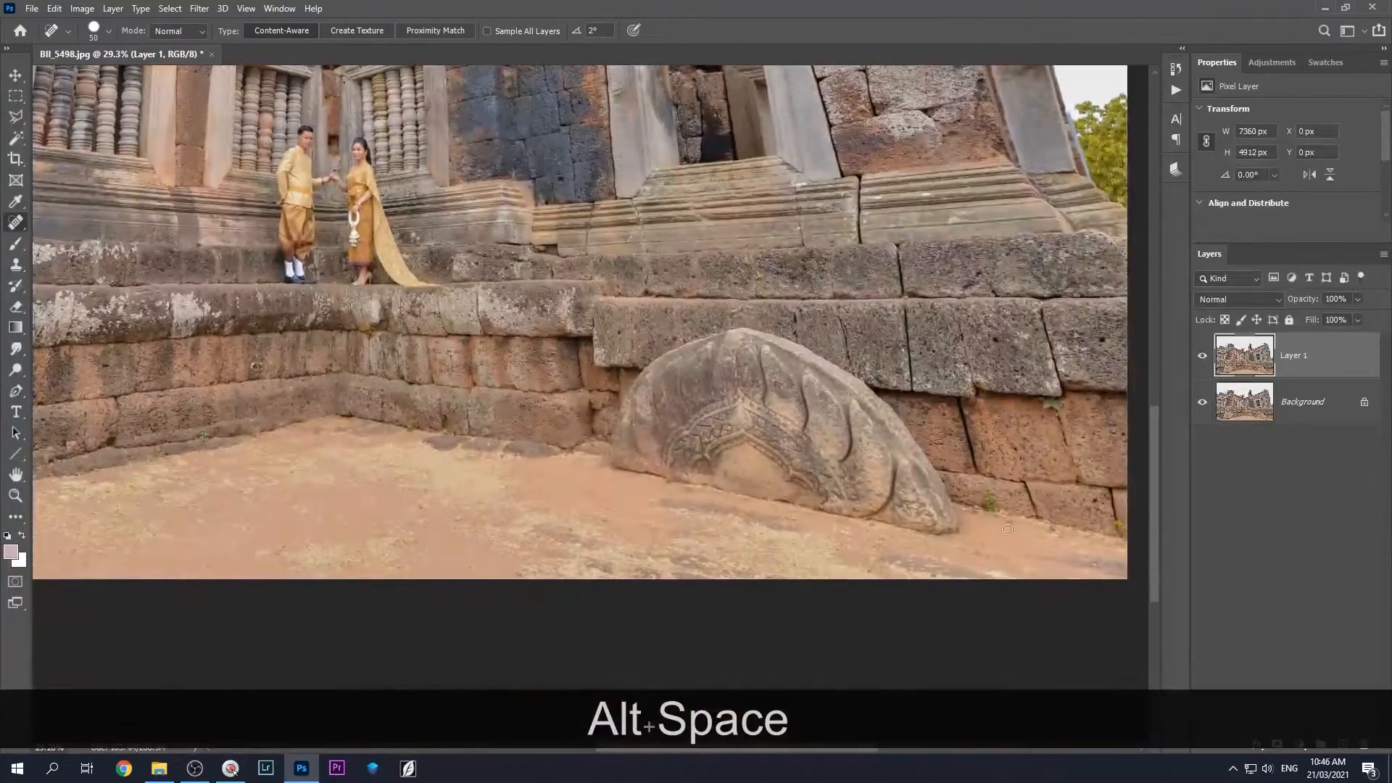
Clean up the blemishes on the sandy ground and stone steps with the Spot Healing Brush on Layer 1
{"action": "left_click_drag", "start_coordinate": [971, 511], "coordinate": [1068, 547]}
{"action": "mouse_move", "coordinate": [540, 469]}
{"action": "left_mouse_down"}
{"action": "mouse_move", "coordinate": [832, 475]}
{"action": "mouse_move", "coordinate": [1003, 425]}
{"action": "mouse_move", "coordinate": [875, 462]}
{"action": "left_mouse_up"}
{"action": "left_click_drag", "start_coordinate": [870, 367], "coordinate": [858, 488]}
{"action": "left_click_drag", "start_coordinate": [1003, 377], "coordinate": [702, 487]}
{"action": "left_click_drag", "start_coordinate": [566, 289], "coordinate": [407, 409]}
{"action": "left_click_drag", "start_coordinate": [554, 388], "coordinate": [667, 337]}
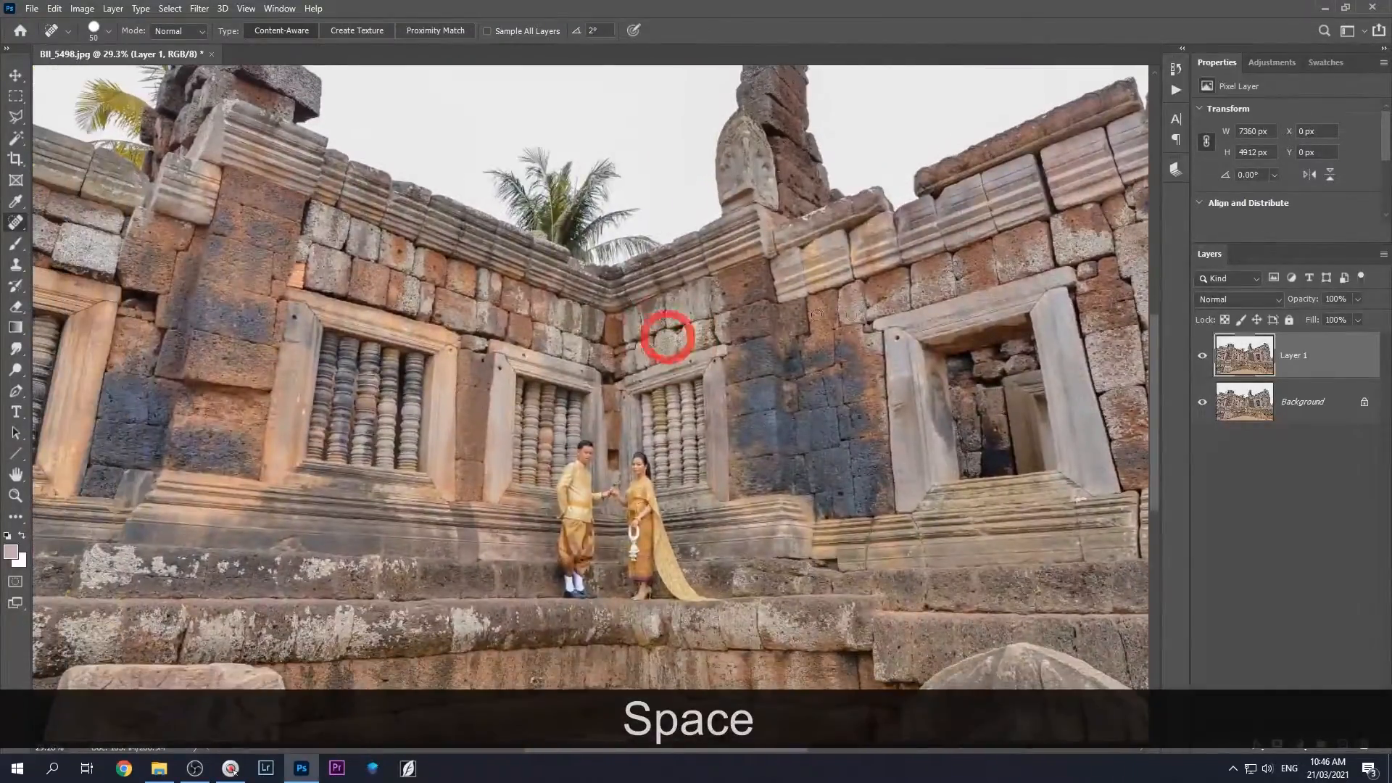
{"action": "scroll", "coordinate": [613, 423], "scroll_direction": "up", "scroll_amount": 8}
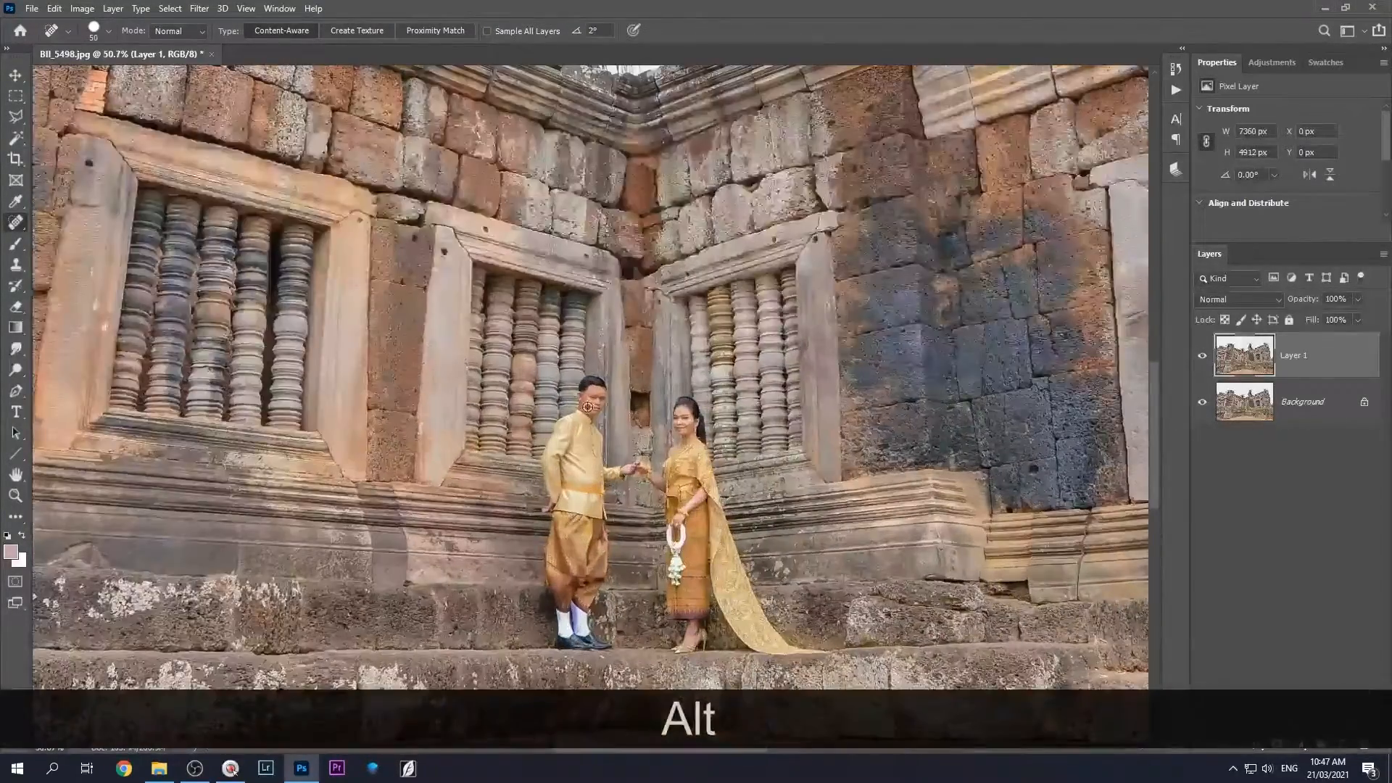
{"action": "scroll", "coordinate": [613, 422], "scroll_direction": "down", "scroll_amount": 10}
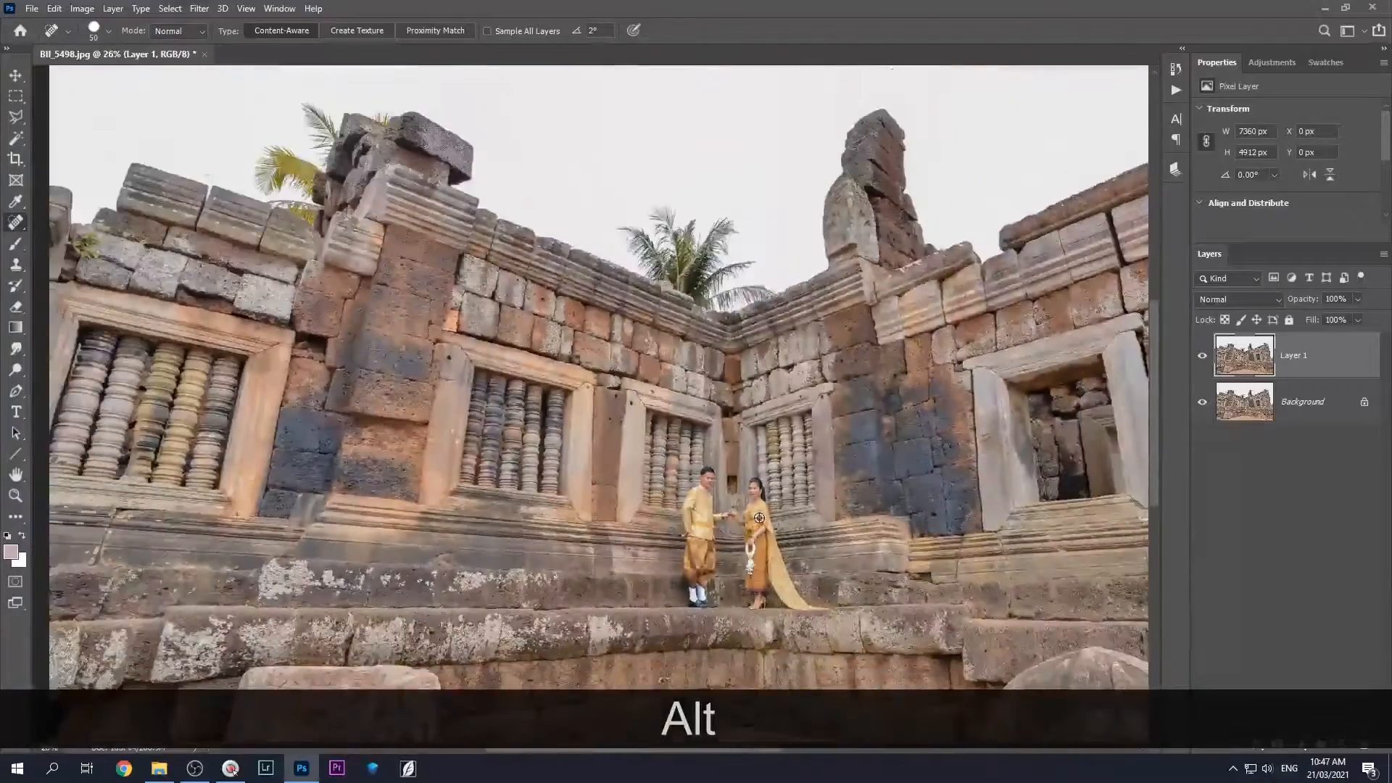
Duplicate Layer 1 and use the Camera Raw Filter on the copy to set vibrance to -17 and saturation to -69
{"action": "key", "text": "ctrl+j"}
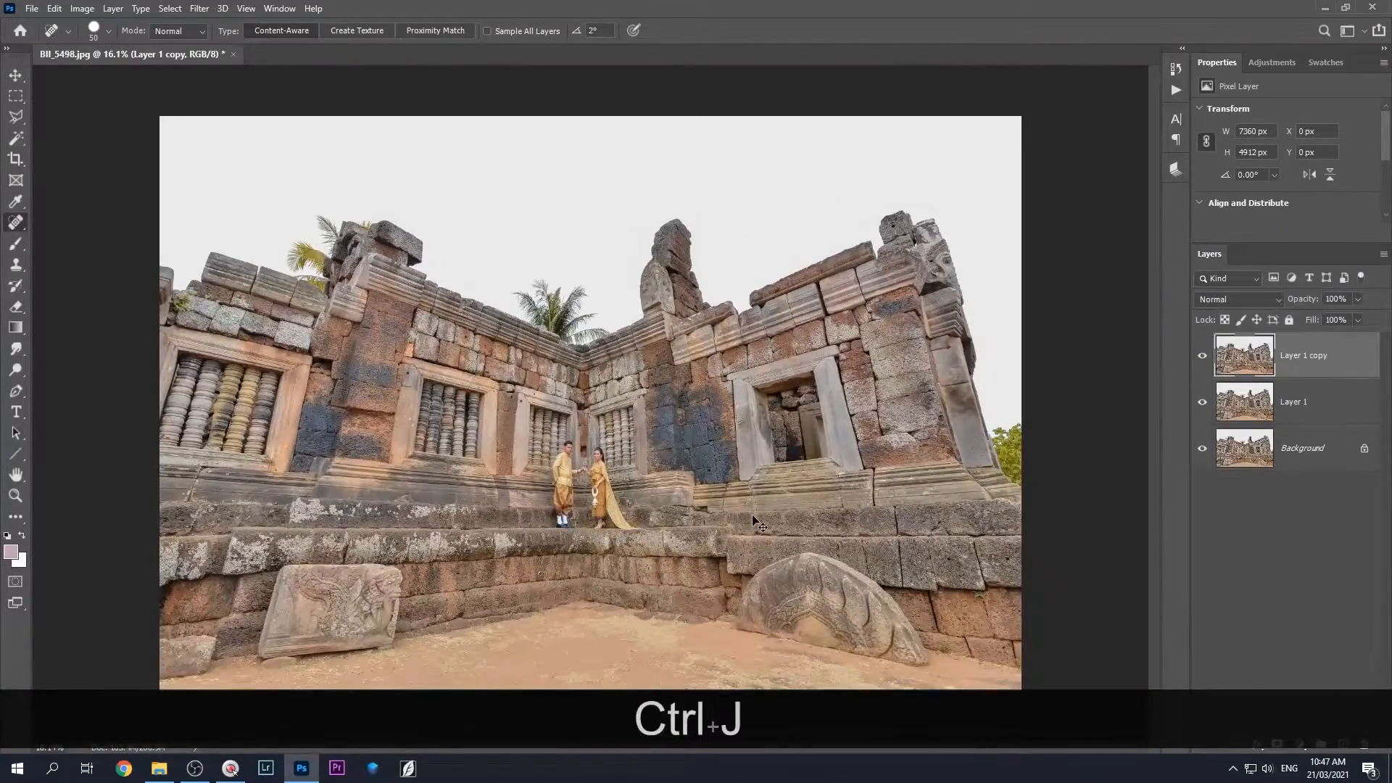
{"action": "key", "text": "ctrl+shift+a"}
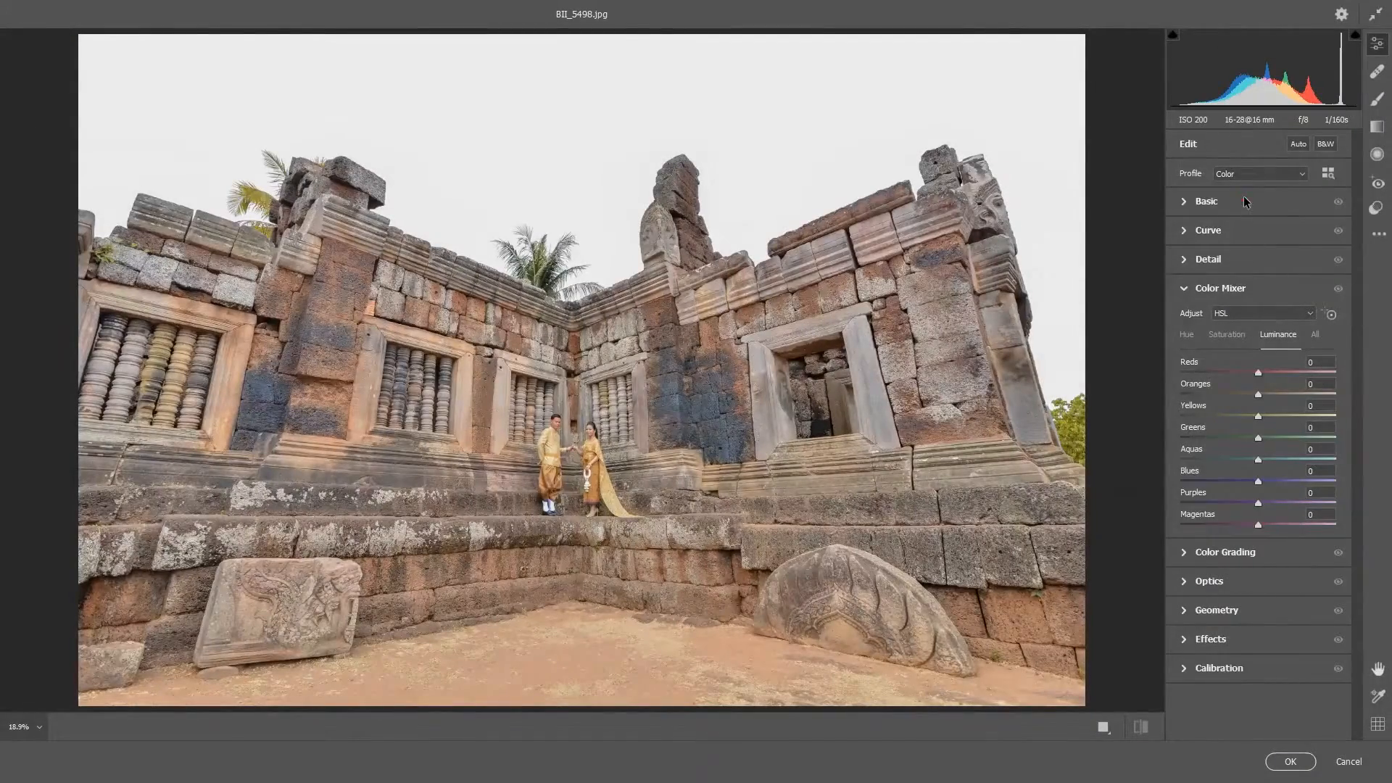
{"action": "left_click", "coordinate": [1244, 202]}
{"action": "mouse_move", "coordinate": [1259, 561]}
{"action": "left_mouse_down"}
{"action": "mouse_move", "coordinate": [1196, 567]}
{"action": "mouse_move", "coordinate": [1237, 568]}
{"action": "mouse_move", "coordinate": [1206, 574]}
{"action": "mouse_move", "coordinate": [1243, 544]}
{"action": "left_mouse_up"}
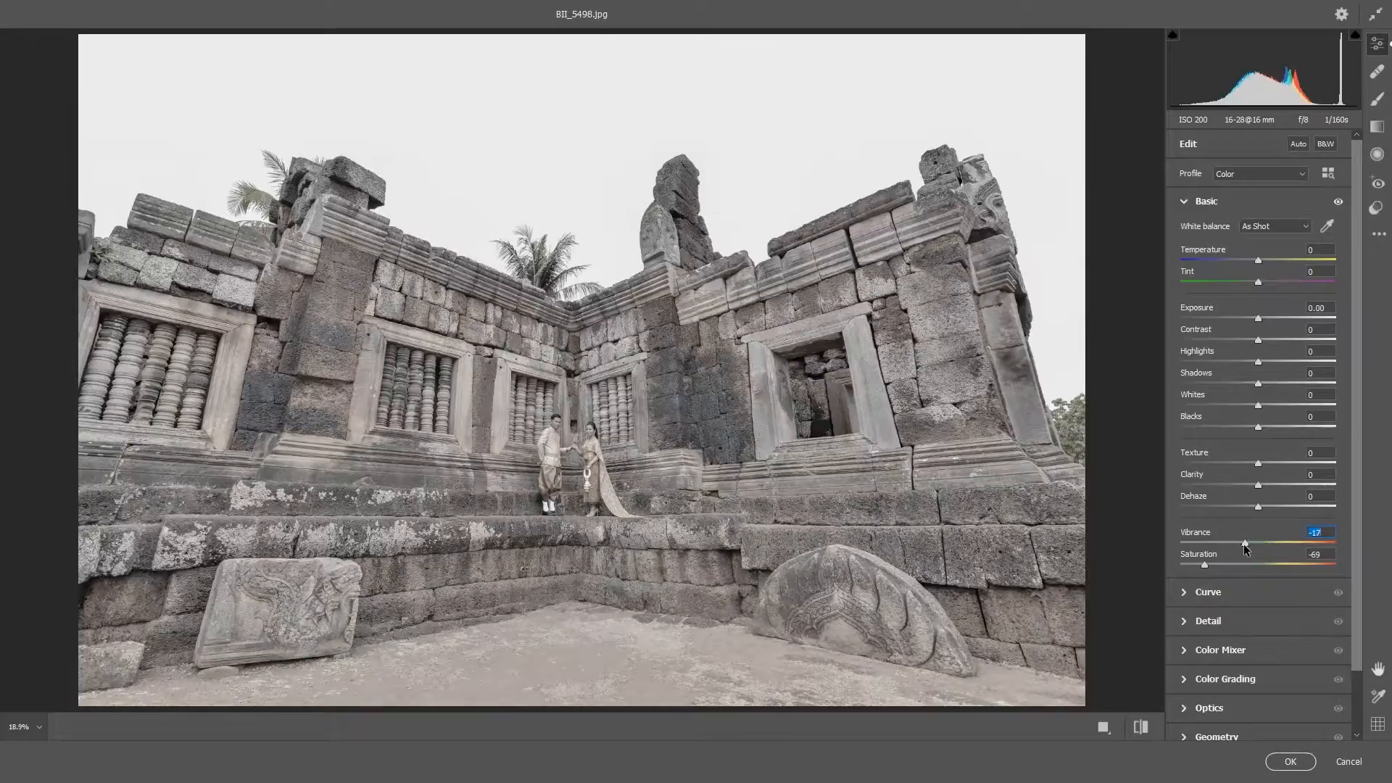
Set exposure to -0.55, contrast to +58, whites to -100, texture to -16 and clarity to +10
{"action": "left_click_drag", "start_coordinate": [1258, 318], "coordinate": [1302, 339]}
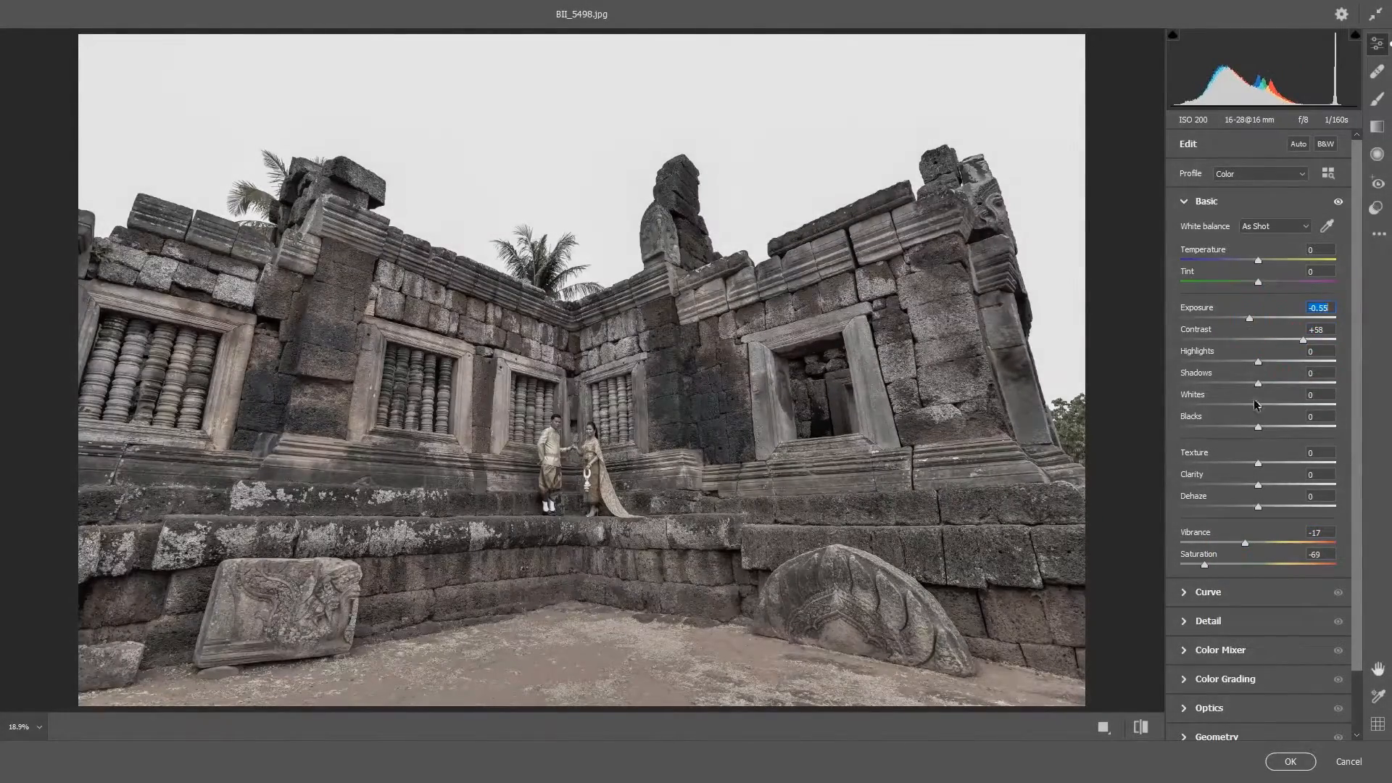
{"action": "left_click_drag", "start_coordinate": [1257, 406], "coordinate": [1116, 414]}
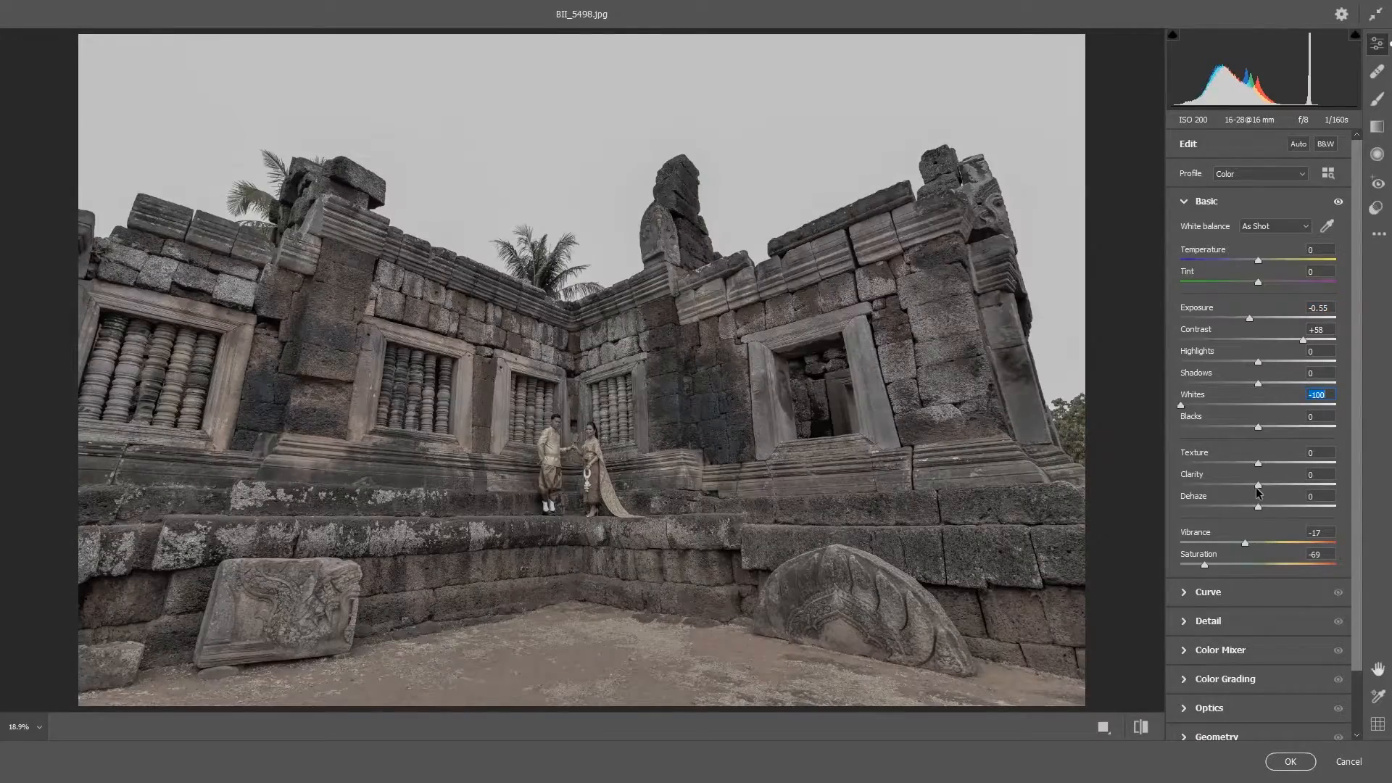
{"action": "left_click_drag", "start_coordinate": [1280, 488], "coordinate": [1213, 473]}
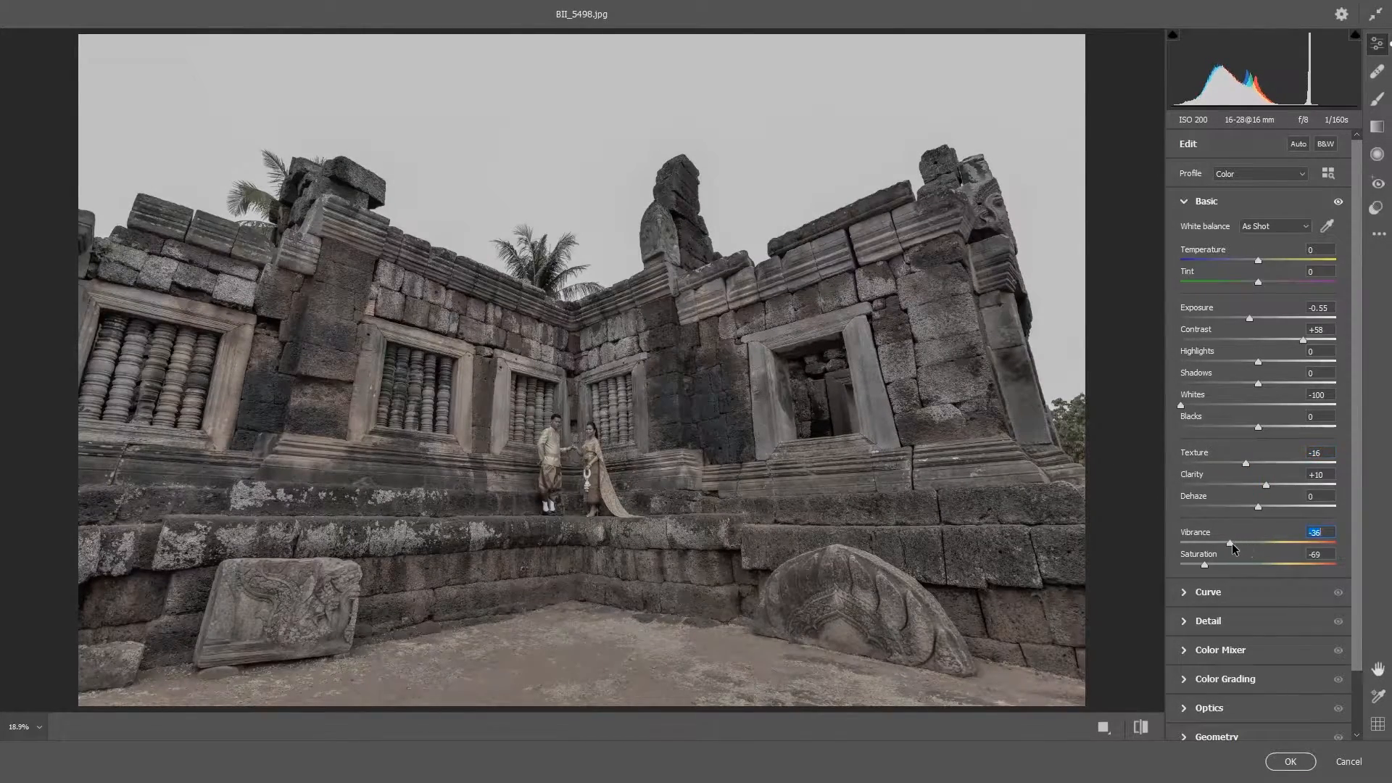
Refine exposure to -0.80, contrast to +50, vibrance to -12, saturation to -70 and temperature to -3, and apply the filter
{"action": "left_click_drag", "start_coordinate": [1302, 340], "coordinate": [1246, 318]}
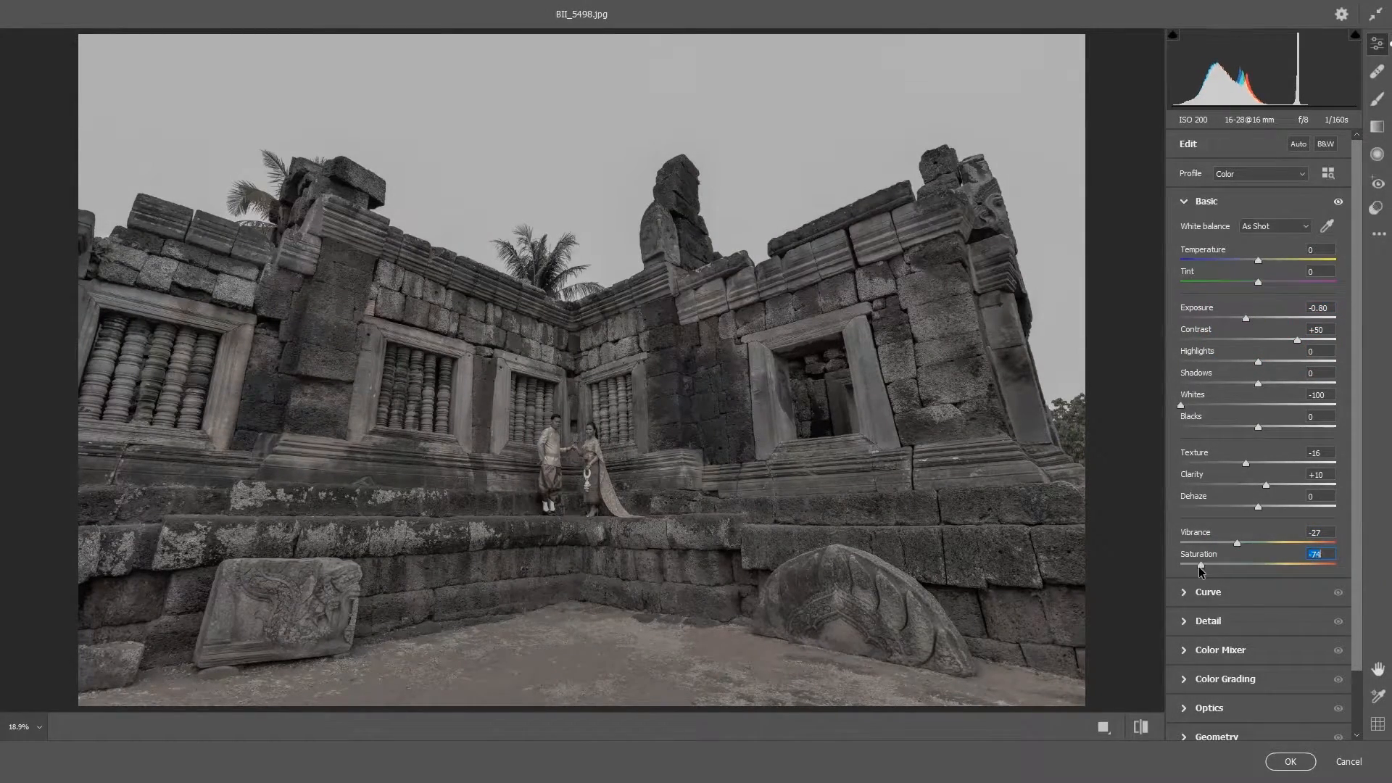
{"action": "left_click_drag", "start_coordinate": [1250, 543], "coordinate": [1251, 544]}
{"action": "left_click", "coordinate": [1245, 319]}
{"action": "left_click_drag", "start_coordinate": [1258, 259], "coordinate": [1254, 260]}
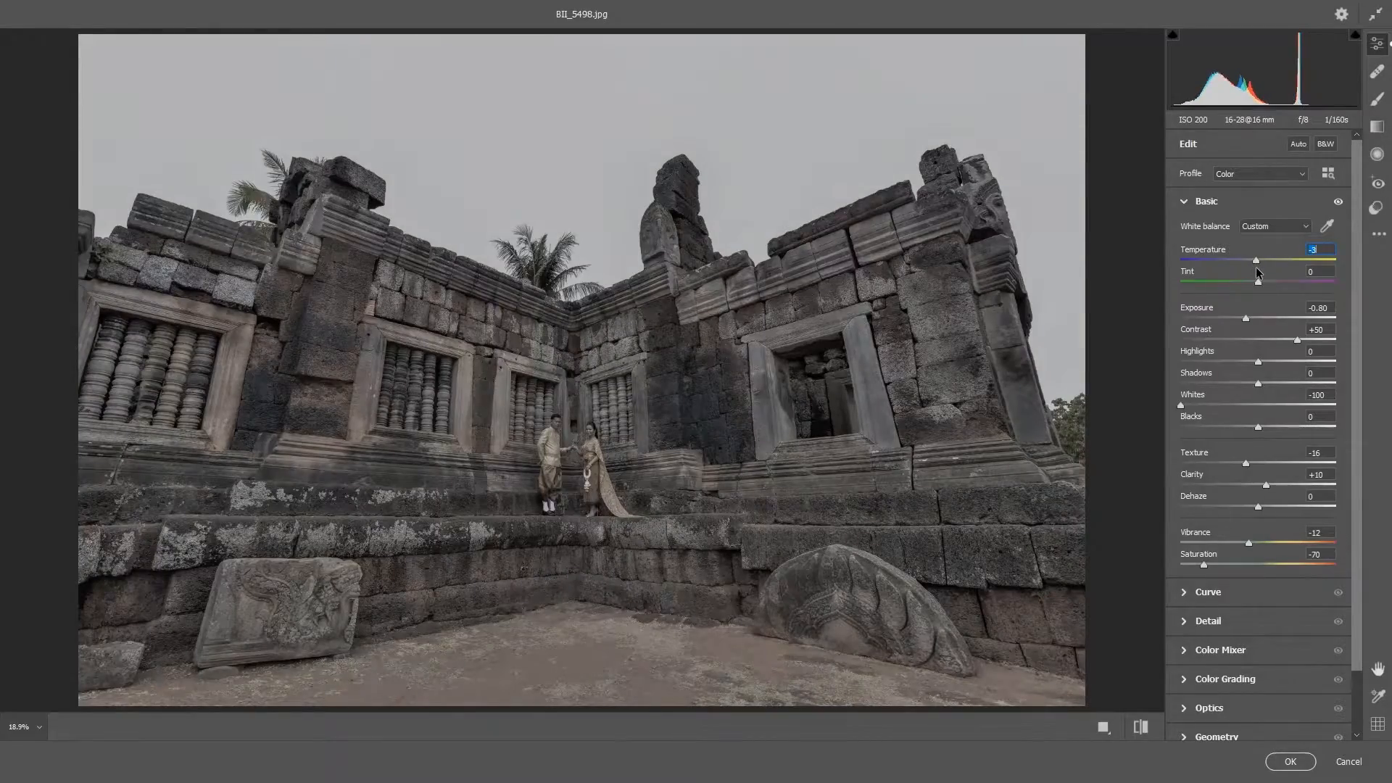
{"action": "left_click", "coordinate": [1289, 762]}
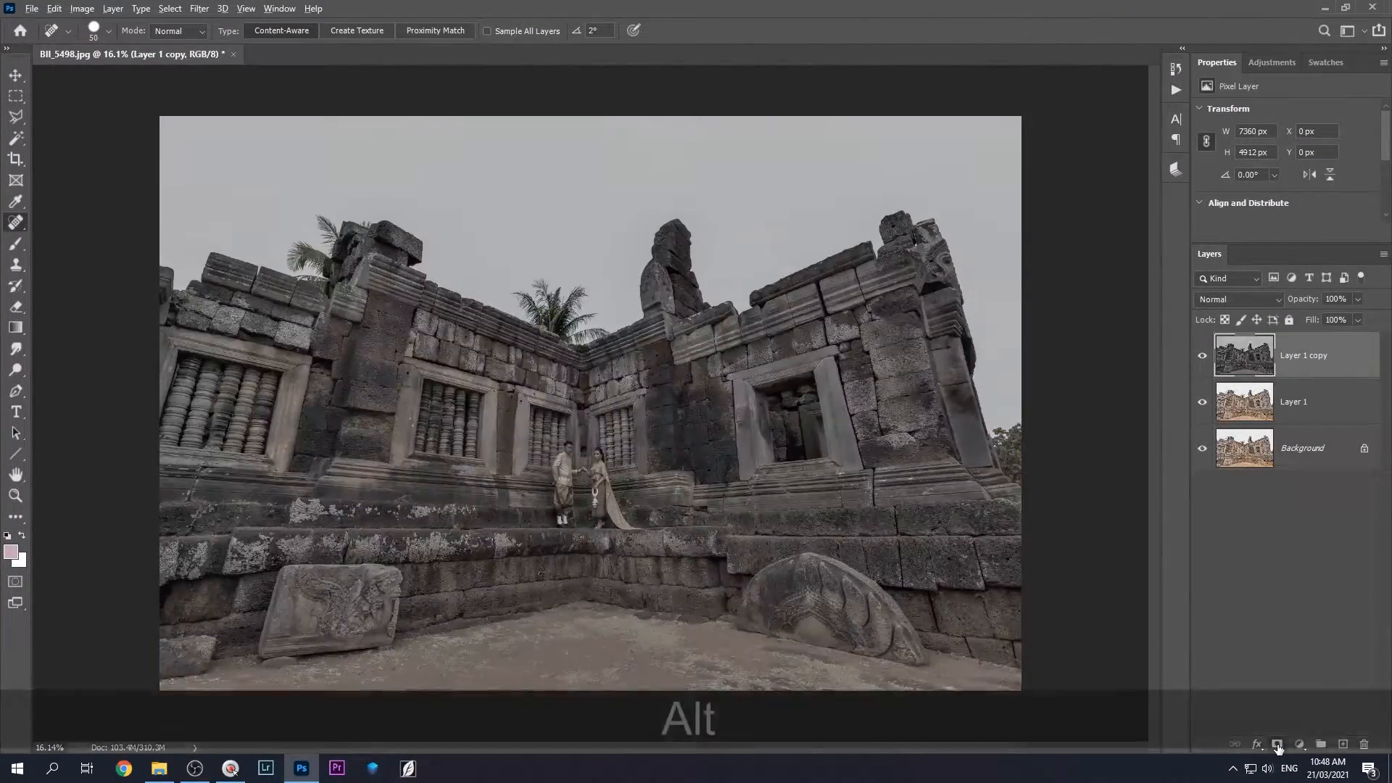
Add a black layer mask to the darkened copy and set up a white brush with 86% flow
{"action": "left_click", "coordinate": [1277, 745], "text": "alt"}
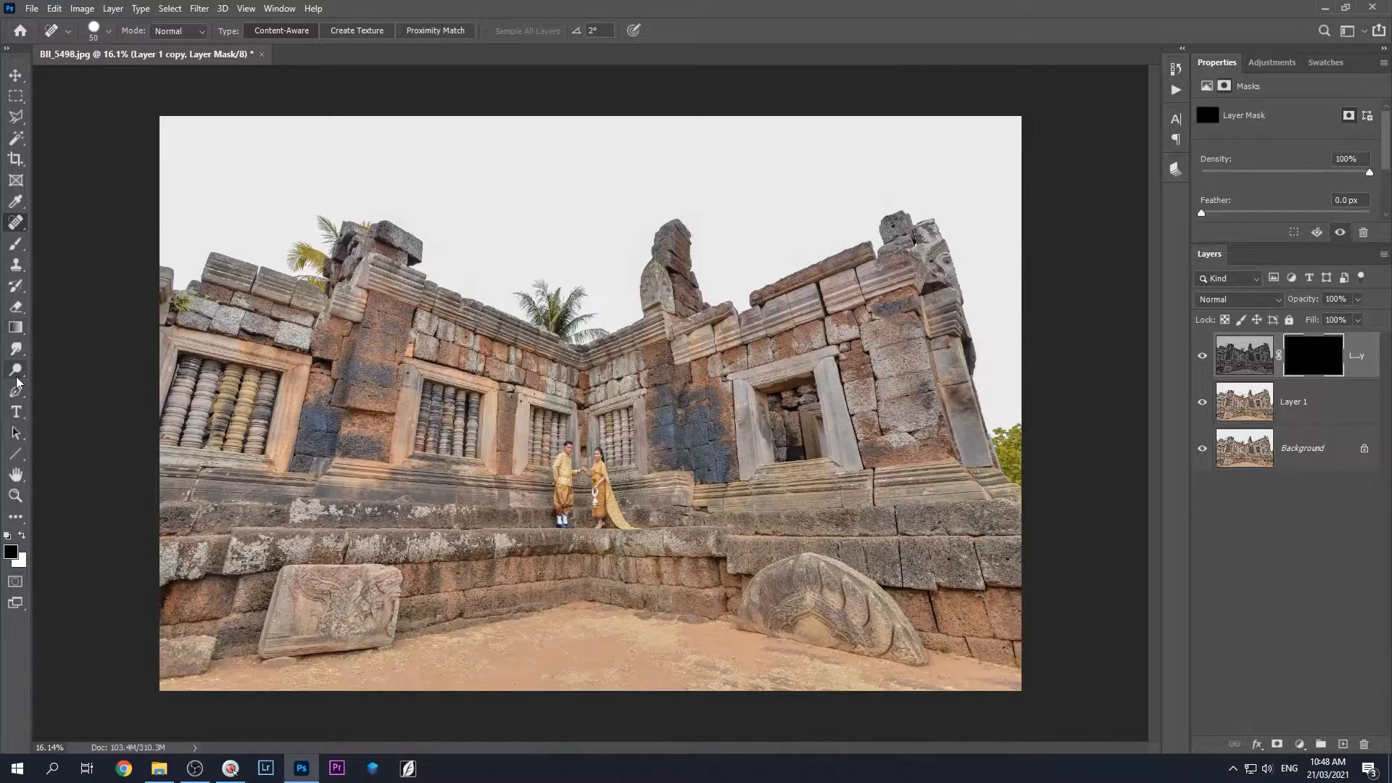
{"action": "left_click", "coordinate": [16, 243]}
{"action": "left_click", "coordinate": [72, 243]}
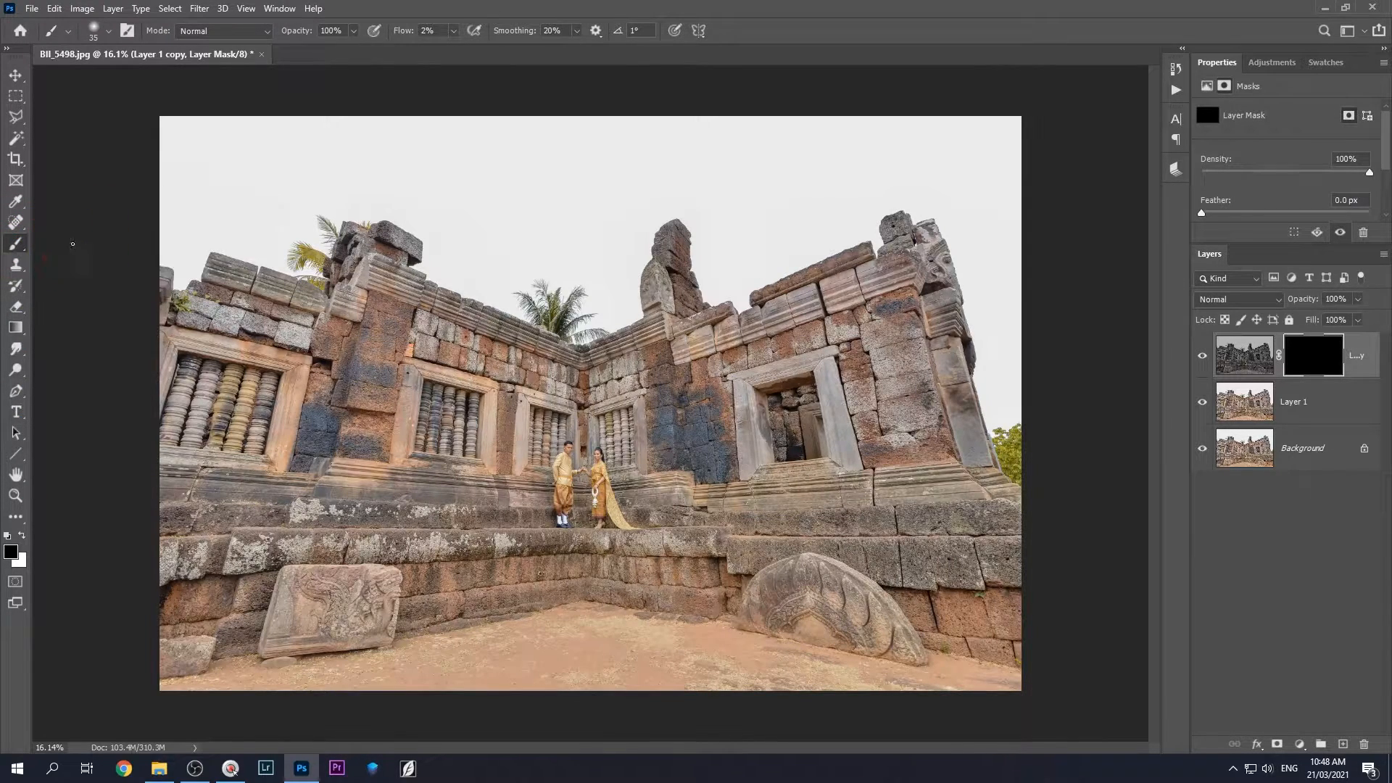
{"action": "left_click", "coordinate": [24, 535]}
{"action": "left_click_drag", "start_coordinate": [460, 54], "coordinate": [457, 52]}
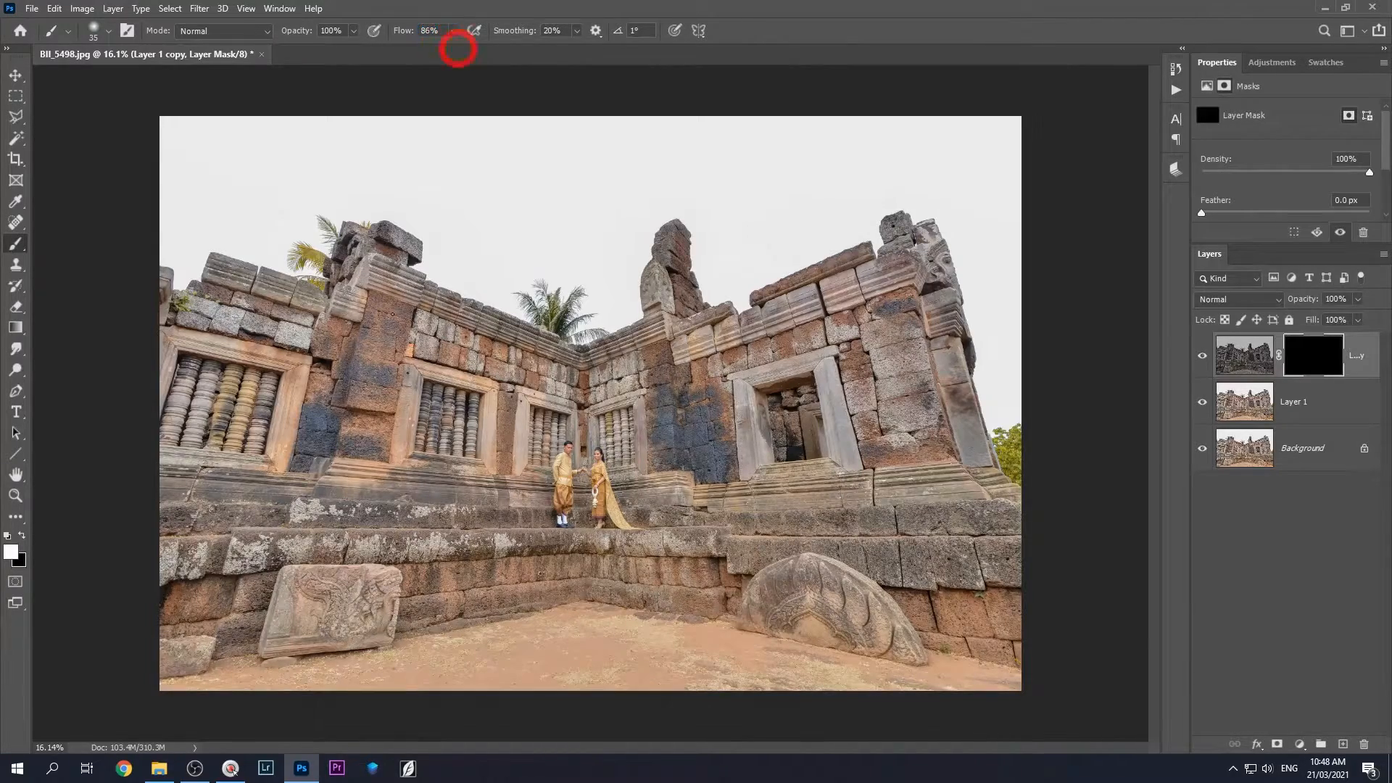
Paint white on the mask over the left temple wall with a brush of about 1000 px
{"action": "scroll", "coordinate": [371, 451], "scroll_direction": "up", "scroll_amount": 2}
{"action": "scroll", "coordinate": [371, 451], "scroll_direction": "down", "scroll_amount": 2}
{"action": "key", "text": "bracketright"}
{"action": "key", "text": "bracketright"}
{"action": "key", "text": "bracketright"}
{"action": "key", "text": "bracketright"}
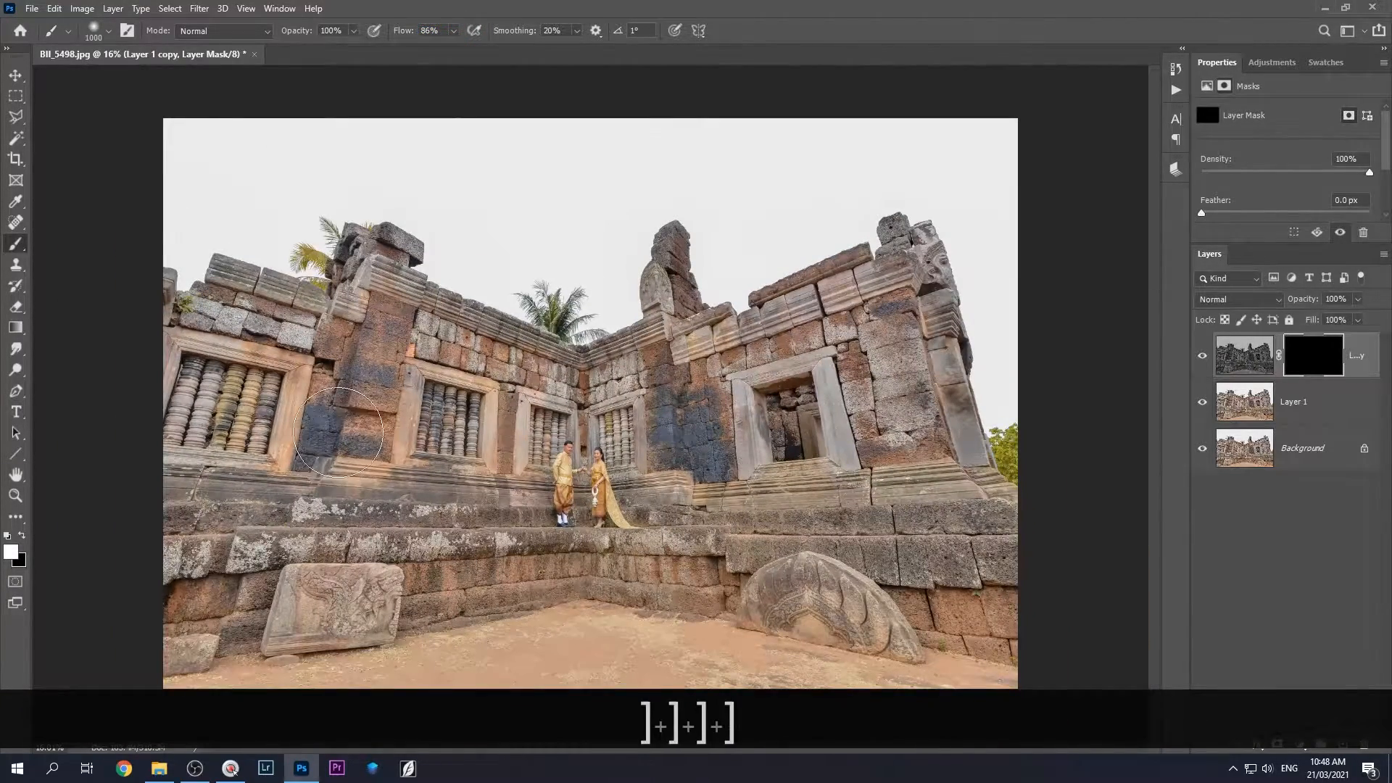
{"action": "mouse_move", "coordinate": [163, 577]}
{"action": "left_mouse_down"}
{"action": "mouse_move", "coordinate": [303, 596]}
{"action": "mouse_move", "coordinate": [458, 562]}
{"action": "mouse_move", "coordinate": [479, 448]}
{"action": "mouse_move", "coordinate": [221, 442]}
{"action": "mouse_move", "coordinate": [487, 392]}
{"action": "mouse_move", "coordinate": [181, 344]}
{"action": "mouse_move", "coordinate": [431, 357]}
{"action": "mouse_move", "coordinate": [471, 381]}
{"action": "left_mouse_up"}
Paint white on the mask over the right wall and the stone steps, leaving the couple and sky in color
{"action": "key", "text": "bracketleft"}
{"action": "key", "text": "bracketleft"}
{"action": "key", "text": "bracketleft"}
{"action": "mouse_move", "coordinate": [609, 395]}
{"action": "left_mouse_down"}
{"action": "mouse_move", "coordinate": [723, 398]}
{"action": "mouse_move", "coordinate": [629, 376]}
{"action": "mouse_move", "coordinate": [783, 339]}
{"action": "mouse_move", "coordinate": [762, 338]}
{"action": "mouse_move", "coordinate": [866, 295]}
{"action": "mouse_move", "coordinate": [900, 309]}
{"action": "mouse_move", "coordinate": [925, 484]}
{"action": "mouse_move", "coordinate": [980, 615]}
{"action": "mouse_move", "coordinate": [836, 612]}
{"action": "mouse_move", "coordinate": [661, 572]}
{"action": "mouse_move", "coordinate": [379, 592]}
{"action": "mouse_move", "coordinate": [778, 574]}
{"action": "mouse_move", "coordinate": [817, 536]}
{"action": "mouse_move", "coordinate": [695, 433]}
{"action": "mouse_move", "coordinate": [687, 472]}
{"action": "mouse_move", "coordinate": [765, 443]}
{"action": "mouse_move", "coordinate": [766, 368]}
{"action": "mouse_move", "coordinate": [829, 406]}
{"action": "mouse_move", "coordinate": [826, 389]}
{"action": "mouse_move", "coordinate": [822, 441]}
{"action": "mouse_move", "coordinate": [841, 491]}
{"action": "mouse_move", "coordinate": [921, 502]}
{"action": "mouse_move", "coordinate": [929, 539]}
{"action": "left_mouse_up"}
{"action": "key", "text": "bracketright"}
{"action": "key", "text": "bracketright"}
{"action": "key", "text": "bracketright"}
{"action": "key", "text": "bracketright"}
{"action": "key", "text": "bracketright"}
{"action": "mouse_move", "coordinate": [472, 479]}
{"action": "left_mouse_down"}
{"action": "mouse_move", "coordinate": [461, 438]}
{"action": "mouse_move", "coordinate": [469, 486]}
{"action": "mouse_move", "coordinate": [326, 465]}
{"action": "mouse_move", "coordinate": [205, 403]}
{"action": "left_mouse_up"}
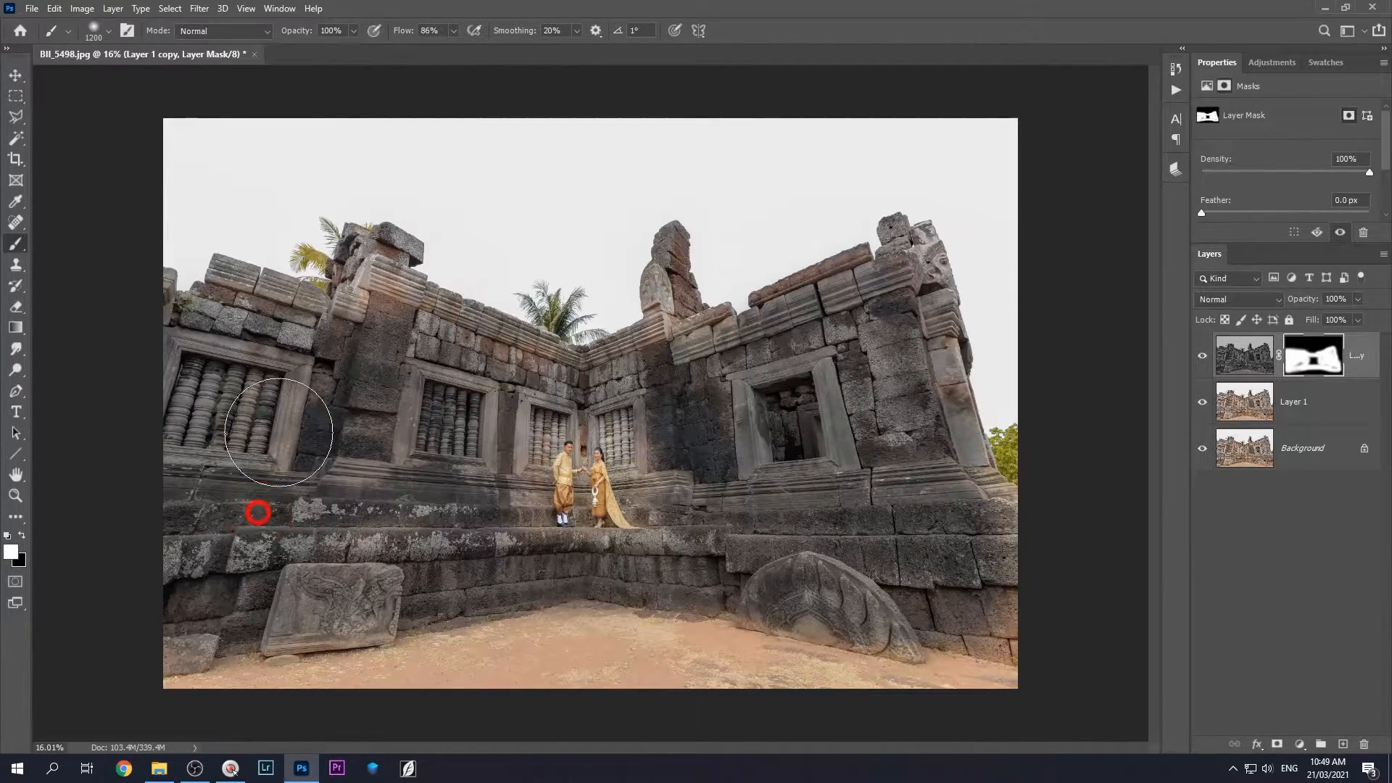
Reduce the brush to 300 px and reveal the darkened layer along the left wall's upper edge up to the inner corner
{"action": "key", "text": "bracketleft"}
{"action": "key", "text": "bracketleft"}
{"action": "key", "text": "bracketleft"}
{"action": "key", "text": "bracketleft"}
{"action": "key", "text": "bracketleft"}
{"action": "key", "text": "bracketleft"}
{"action": "key", "text": "bracketleft"}
{"action": "key", "text": "bracketleft"}
{"action": "key", "text": "bracketleft"}
{"action": "scroll", "coordinate": [193, 321], "scroll_direction": "up", "scroll_amount": 4}
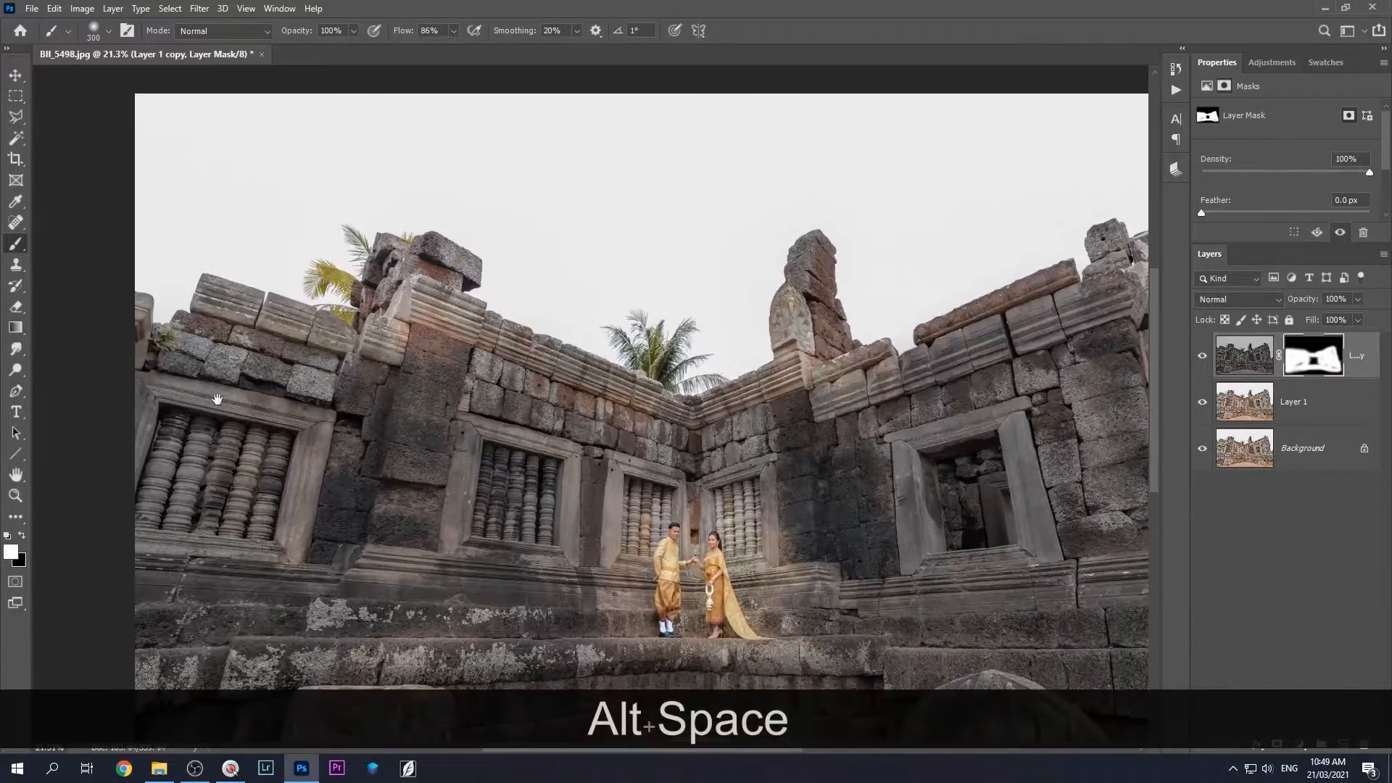
{"action": "mouse_move", "coordinate": [197, 325]}
{"action": "left_mouse_down"}
{"action": "mouse_move", "coordinate": [220, 305]}
{"action": "mouse_move", "coordinate": [346, 355]}
{"action": "mouse_move", "coordinate": [346, 370]}
{"action": "mouse_move", "coordinate": [401, 345]}
{"action": "mouse_move", "coordinate": [370, 314]}
{"action": "mouse_move", "coordinate": [407, 352]}
{"action": "left_mouse_up"}
{"action": "mouse_move", "coordinate": [393, 262]}
{"action": "left_mouse_down"}
{"action": "mouse_move", "coordinate": [450, 276]}
{"action": "mouse_move", "coordinate": [455, 292]}
{"action": "mouse_move", "coordinate": [412, 313]}
{"action": "mouse_move", "coordinate": [418, 329]}
{"action": "mouse_move", "coordinate": [628, 402]}
{"action": "mouse_move", "coordinate": [547, 406]}
{"action": "left_mouse_up"}
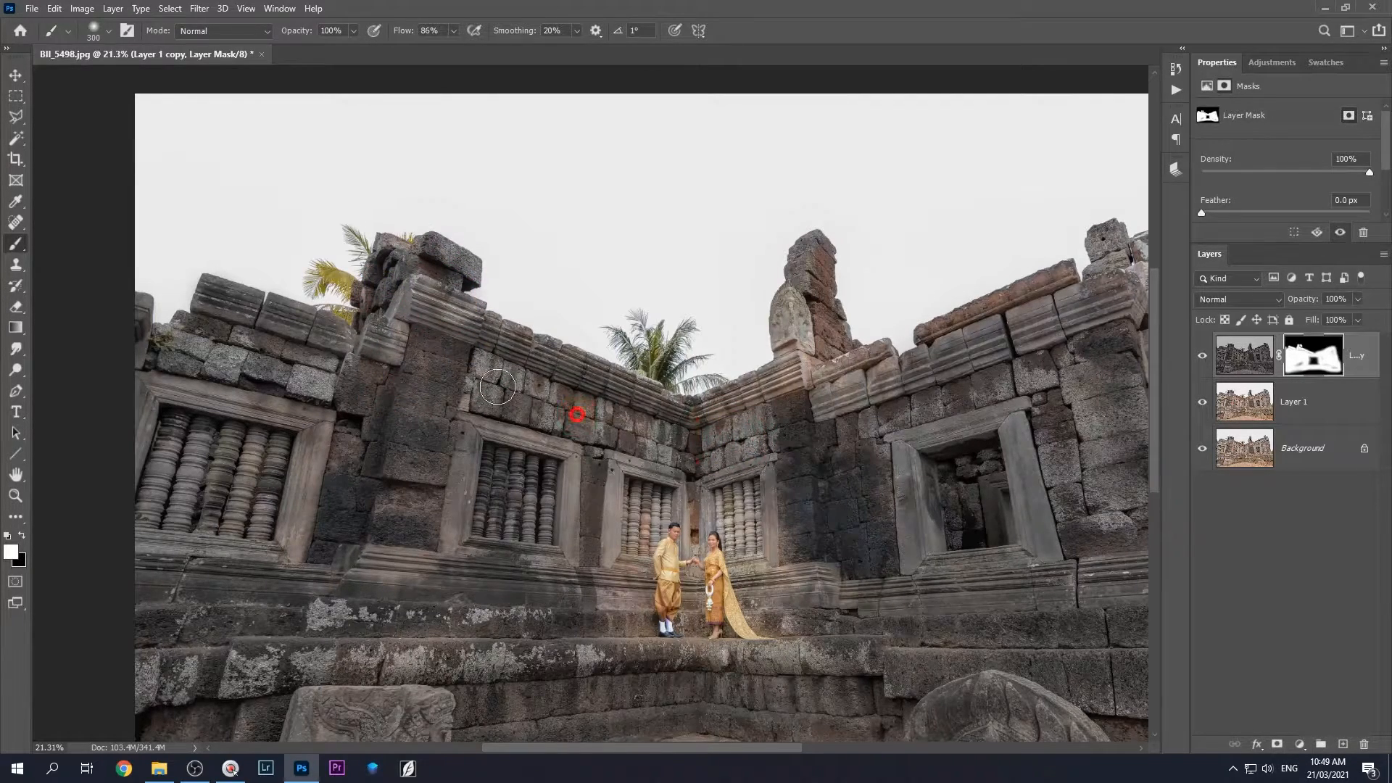
{"action": "mouse_move", "coordinate": [674, 447]}
{"action": "left_mouse_down"}
{"action": "mouse_move", "coordinate": [813, 374]}
{"action": "mouse_move", "coordinate": [696, 427]}
{"action": "left_mouse_up"}
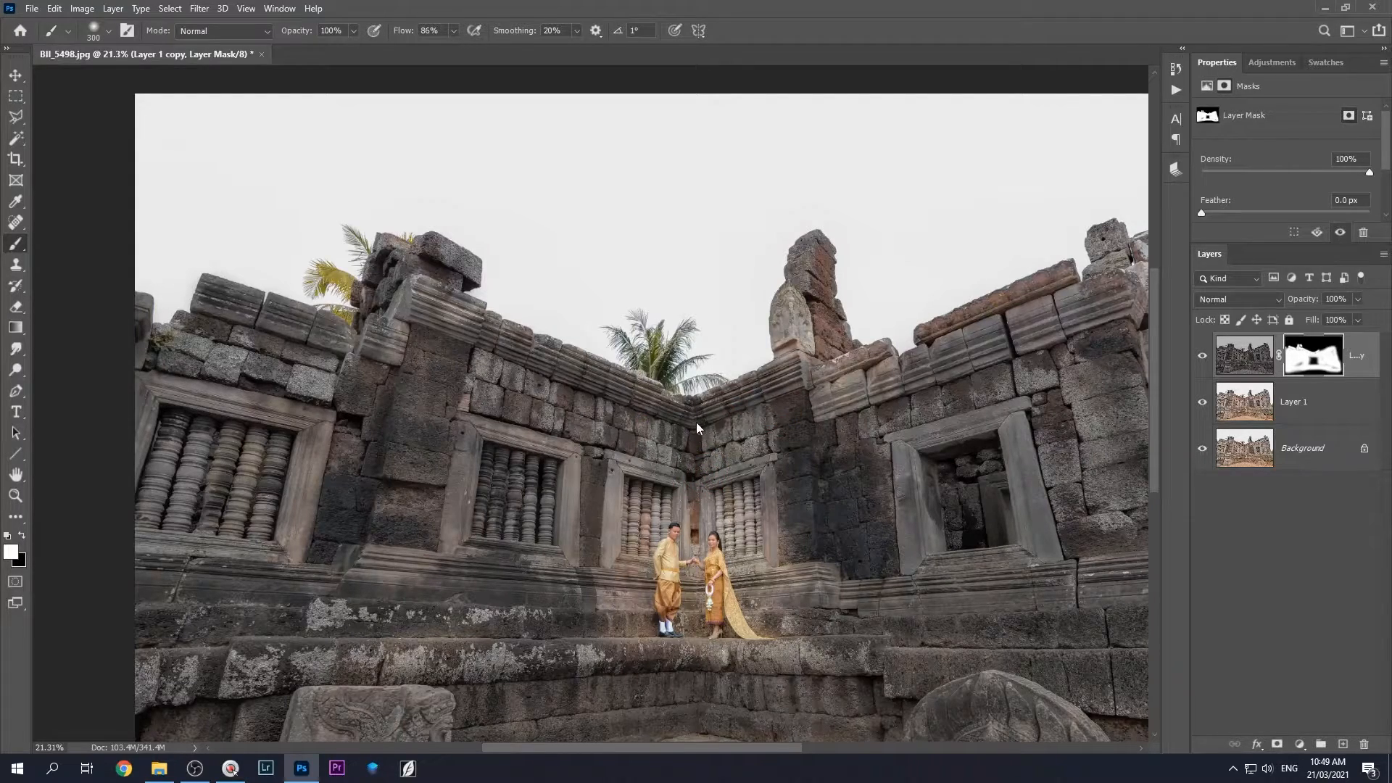
Paint white on the mask over the central stone tower and along the right wall's upper edge
{"action": "left_click_drag", "start_coordinate": [626, 481], "coordinate": [606, 512]}
{"action": "mouse_move", "coordinate": [814, 251]}
{"action": "left_mouse_down"}
{"action": "mouse_move", "coordinate": [793, 341]}
{"action": "mouse_move", "coordinate": [870, 377]}
{"action": "mouse_move", "coordinate": [818, 387]}
{"action": "left_mouse_up"}
{"action": "mouse_move", "coordinate": [936, 355]}
{"action": "left_mouse_down"}
{"action": "mouse_move", "coordinate": [1013, 340]}
{"action": "mouse_move", "coordinate": [1058, 290]}
{"action": "mouse_move", "coordinate": [969, 334]}
{"action": "left_mouse_up"}
{"action": "key", "text": "space"}
{"action": "left_click_drag", "start_coordinate": [999, 439], "coordinate": [822, 524]}
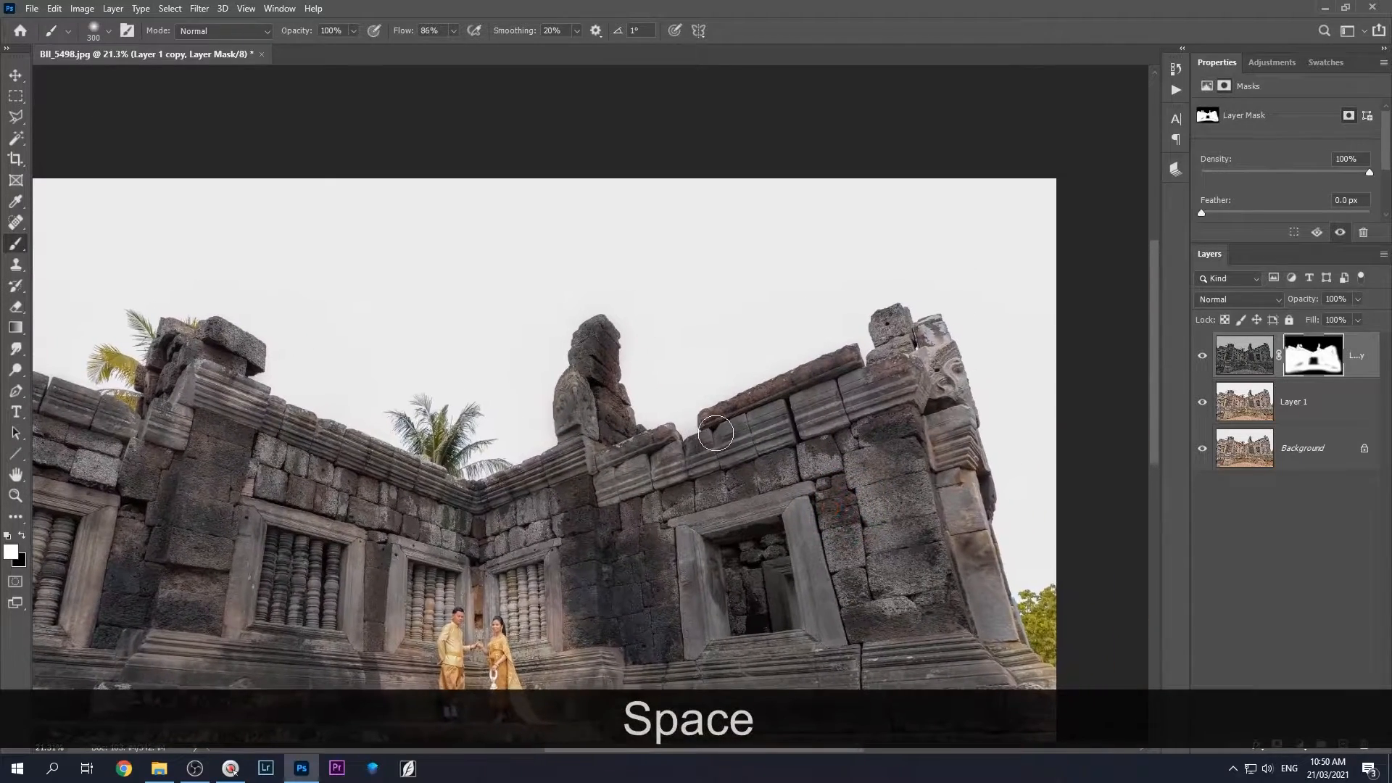
{"action": "mouse_move", "coordinate": [865, 384]}
{"action": "left_mouse_down"}
{"action": "mouse_move", "coordinate": [907, 339]}
{"action": "mouse_move", "coordinate": [925, 396]}
{"action": "mouse_move", "coordinate": [930, 340]}
{"action": "mouse_move", "coordinate": [971, 524]}
{"action": "left_mouse_up"}
Paint white on the mask over the right wall's outer corner, the lower blocks and the rounded carved stone
{"action": "key", "text": "space"}
{"action": "left_click_drag", "start_coordinate": [850, 576], "coordinate": [797, 384]}
{"action": "mouse_move", "coordinate": [917, 392]}
{"action": "left_mouse_down"}
{"action": "mouse_move", "coordinate": [952, 478]}
{"action": "mouse_move", "coordinate": [947, 451]}
{"action": "mouse_move", "coordinate": [981, 506]}
{"action": "mouse_move", "coordinate": [1038, 695]}
{"action": "mouse_move", "coordinate": [1003, 686]}
{"action": "mouse_move", "coordinate": [1041, 716]}
{"action": "mouse_move", "coordinate": [1014, 644]}
{"action": "left_mouse_up"}
{"action": "mouse_move", "coordinate": [700, 621]}
{"action": "left_mouse_down"}
{"action": "mouse_move", "coordinate": [690, 648]}
{"action": "mouse_move", "coordinate": [856, 690]}
{"action": "left_mouse_up"}
{"action": "left_click_drag", "start_coordinate": [690, 595], "coordinate": [676, 600]}
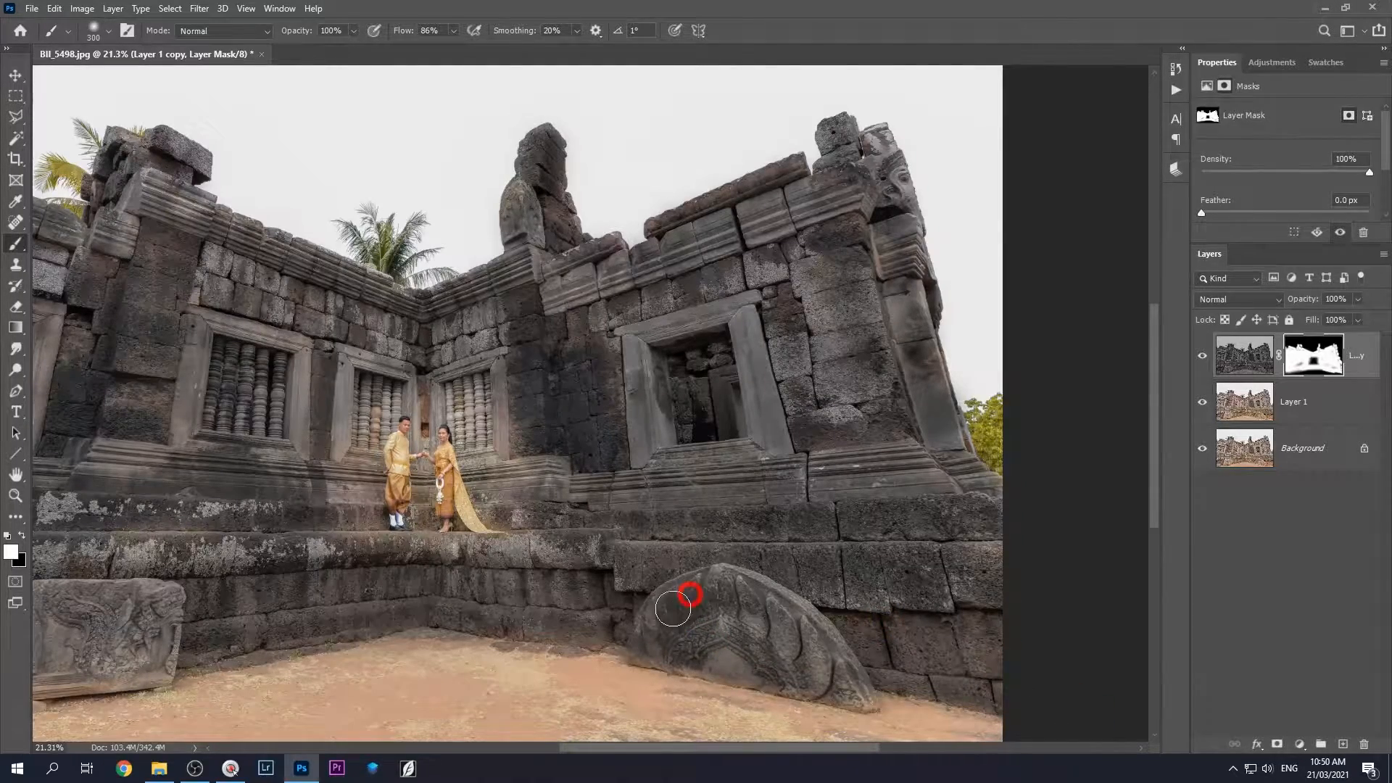
{"action": "left_click_drag", "start_coordinate": [838, 635], "coordinate": [925, 606]}
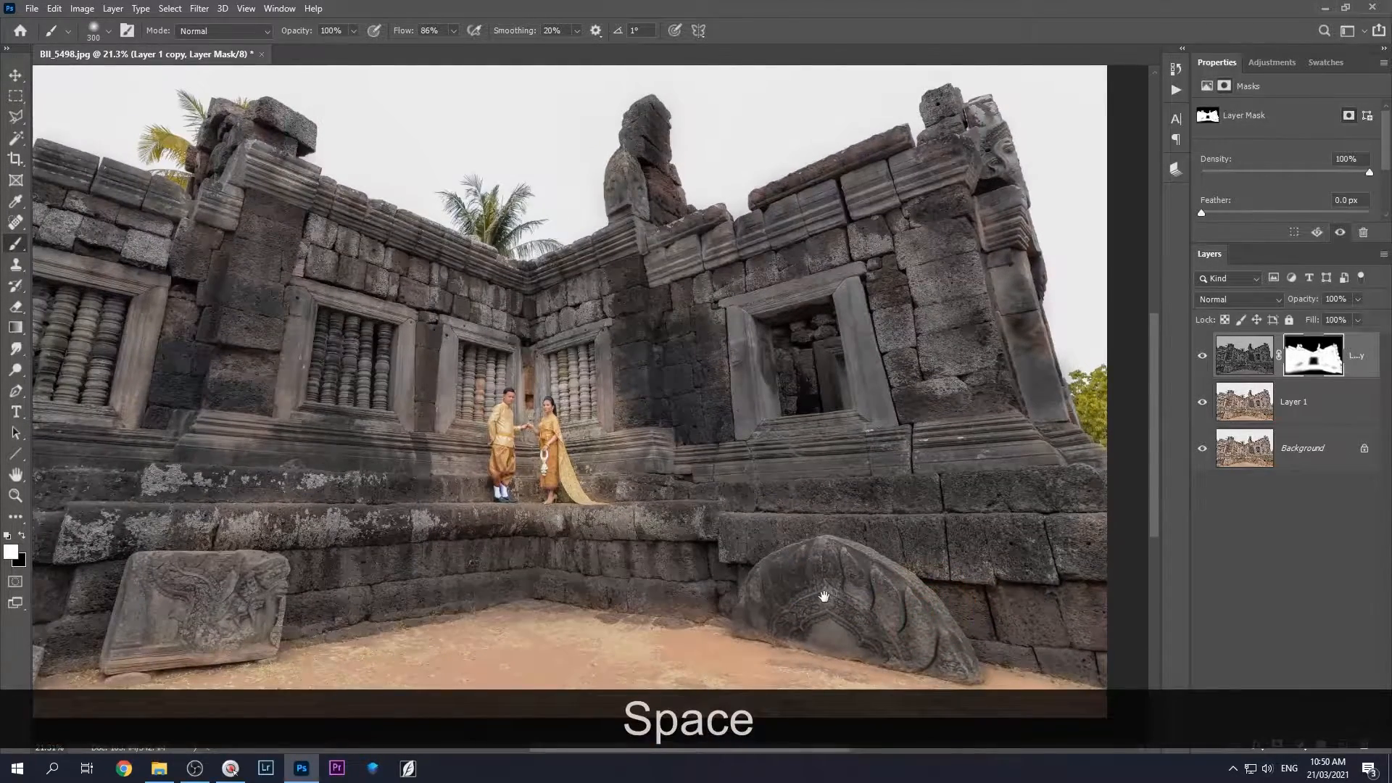
Paint white on the mask over the stones and carved slab at the lower left of the photo
{"action": "left_click_drag", "start_coordinate": [763, 615], "coordinate": [875, 639]}
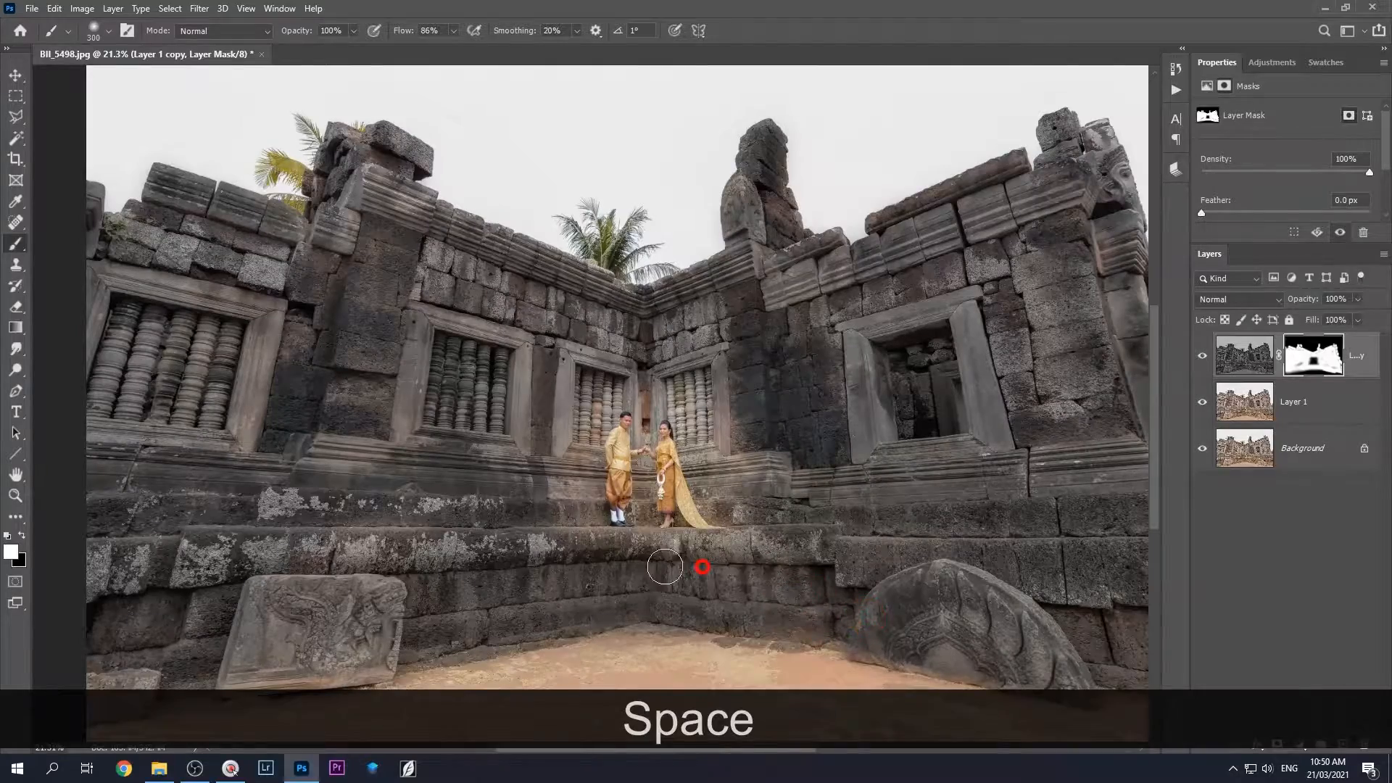
{"action": "scroll", "coordinate": [487, 528], "scroll_direction": "up", "scroll_amount": 1}
{"action": "left_click_drag", "start_coordinate": [455, 528], "coordinate": [551, 393]}
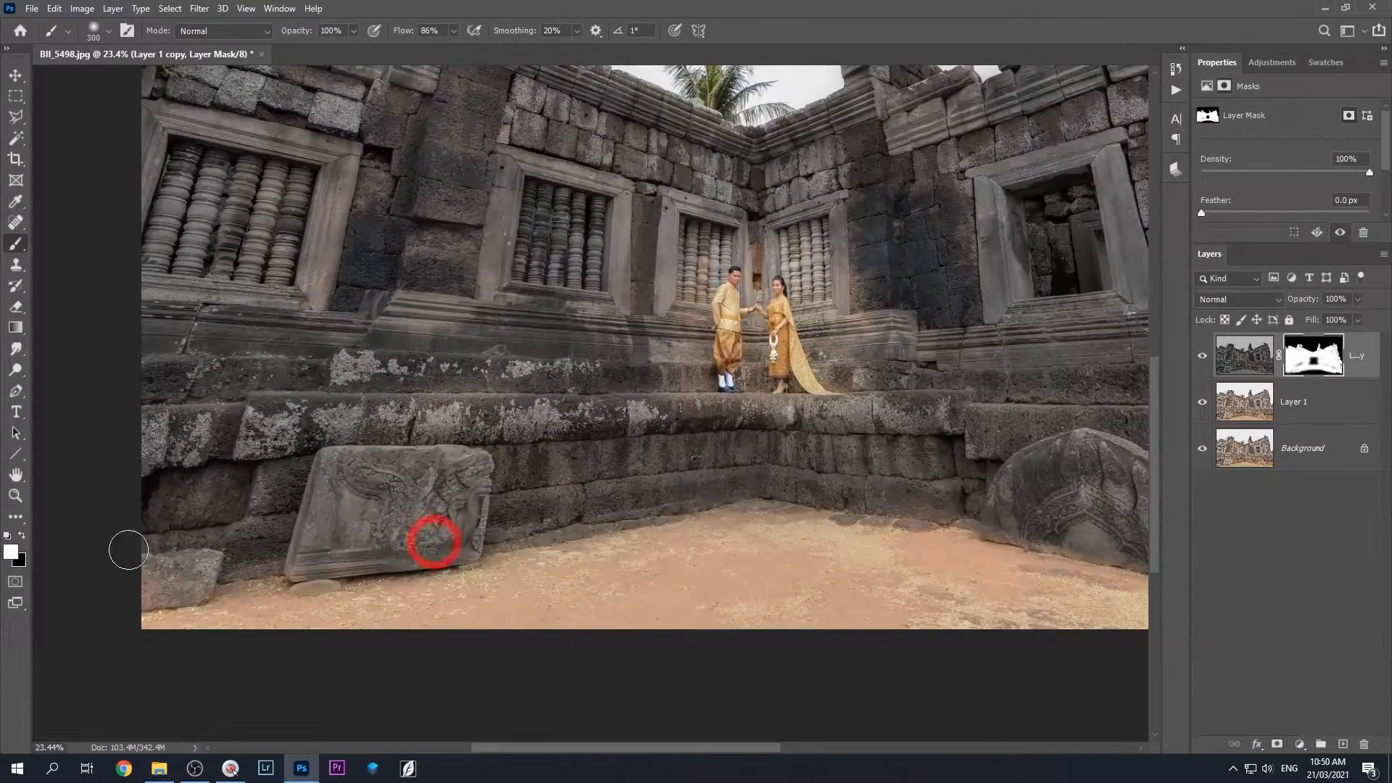
{"action": "scroll", "coordinate": [118, 559], "scroll_direction": "up", "scroll_amount": 1}
{"action": "left_click_drag", "start_coordinate": [551, 325], "coordinate": [334, 415]}
Paint white on the mask over the ledge, wall and window columns closely surrounding the couple
{"action": "scroll", "coordinate": [333, 415], "scroll_direction": "up", "scroll_amount": 5}
{"action": "left_click", "coordinate": [551, 462]}
{"action": "mouse_move", "coordinate": [599, 553]}
{"action": "left_mouse_down"}
{"action": "mouse_move", "coordinate": [652, 572]}
{"action": "mouse_move", "coordinate": [624, 535]}
{"action": "mouse_move", "coordinate": [738, 558]}
{"action": "mouse_move", "coordinate": [774, 548]}
{"action": "left_mouse_up"}
{"action": "left_click_drag", "start_coordinate": [935, 549], "coordinate": [948, 441]}
{"action": "mouse_move", "coordinate": [876, 363]}
{"action": "left_mouse_down"}
{"action": "mouse_move", "coordinate": [838, 268]}
{"action": "mouse_move", "coordinate": [790, 221]}
{"action": "left_mouse_up"}
{"action": "mouse_move", "coordinate": [873, 283]}
{"action": "left_mouse_down"}
{"action": "mouse_move", "coordinate": [827, 190]}
{"action": "mouse_move", "coordinate": [760, 232]}
{"action": "left_mouse_up"}
{"action": "mouse_move", "coordinate": [822, 308]}
{"action": "left_mouse_down"}
{"action": "mouse_move", "coordinate": [782, 276]}
{"action": "mouse_move", "coordinate": [871, 401]}
{"action": "mouse_move", "coordinate": [850, 428]}
{"action": "mouse_move", "coordinate": [886, 451]}
{"action": "left_mouse_up"}
{"action": "mouse_move", "coordinate": [647, 174]}
{"action": "left_mouse_down"}
{"action": "mouse_move", "coordinate": [713, 196]}
{"action": "mouse_move", "coordinate": [604, 205]}
{"action": "mouse_move", "coordinate": [583, 235]}
{"action": "left_mouse_up"}
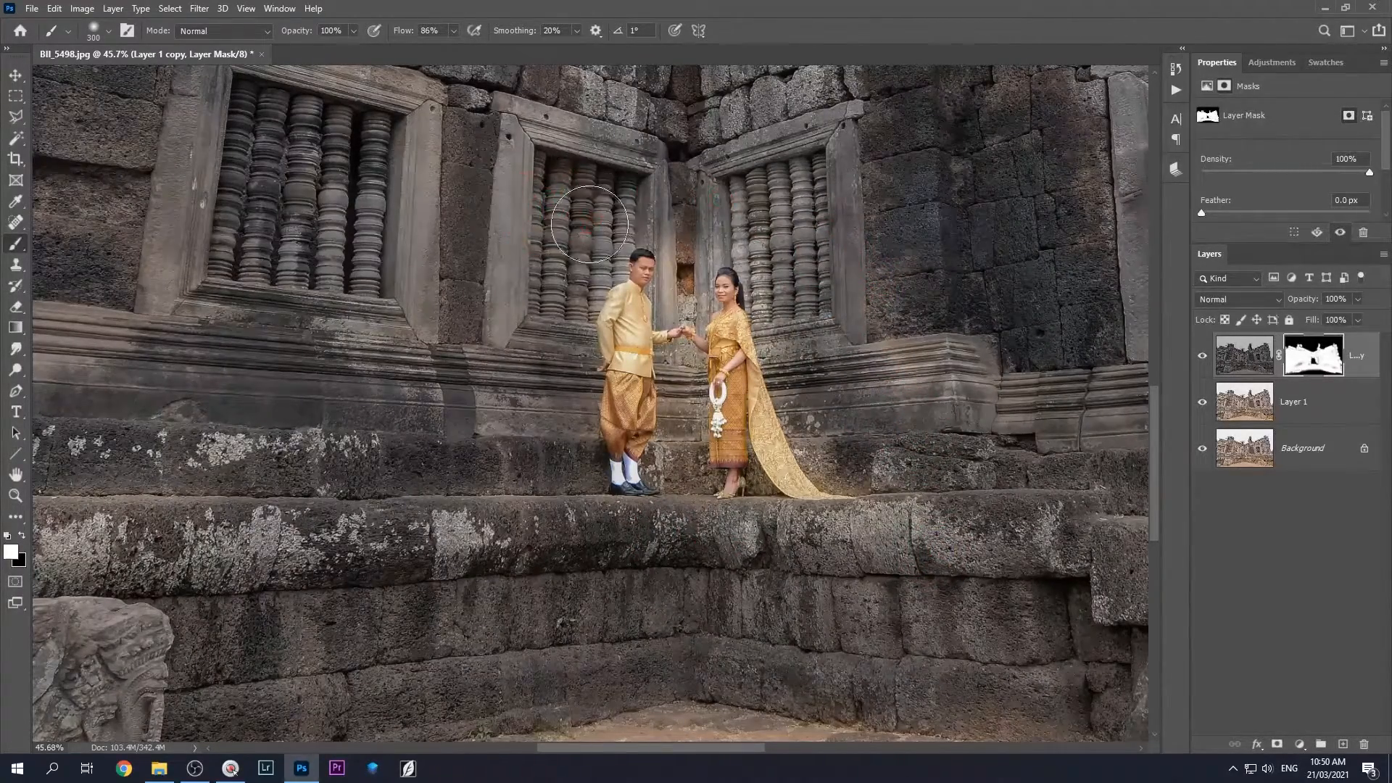
Shrink the brush and paint white on the mask over the stone corner between the couple's heads
{"action": "scroll", "coordinate": [689, 241], "scroll_direction": "up", "scroll_amount": 4}
{"action": "key", "text": "bracketleft"}
{"action": "key", "text": "bracketleft"}
{"action": "key", "text": "bracketleft"}
{"action": "key", "text": "bracketleft"}
{"action": "key", "text": "bracketleft"}
{"action": "key", "text": "bracketleft"}
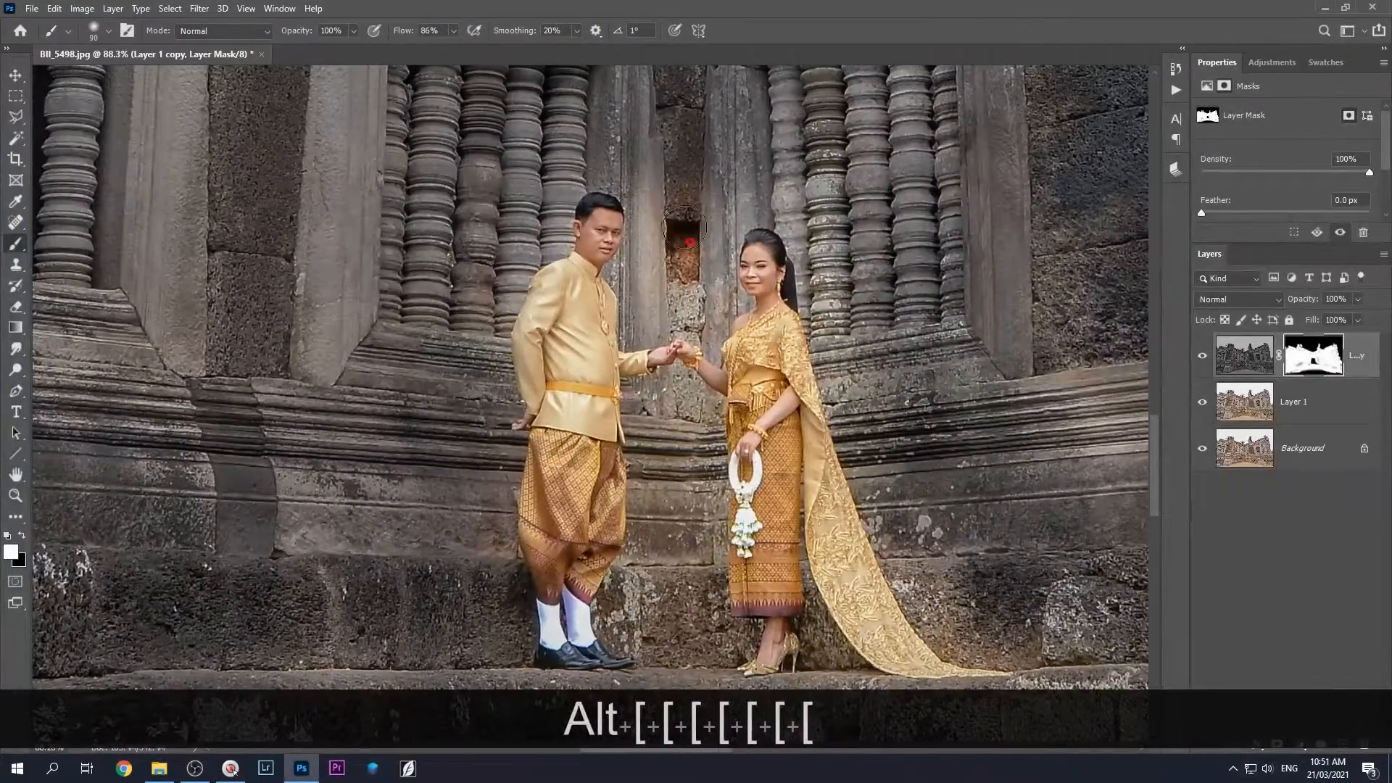
{"action": "key", "text": "bracketleft"}
{"action": "key", "text": "bracketleft"}
{"action": "mouse_move", "coordinate": [661, 194]}
{"action": "left_mouse_down"}
{"action": "mouse_move", "coordinate": [638, 221]}
{"action": "mouse_move", "coordinate": [637, 269]}
{"action": "mouse_move", "coordinate": [652, 326]}
{"action": "mouse_move", "coordinate": [659, 289]}
{"action": "mouse_move", "coordinate": [714, 239]}
{"action": "mouse_move", "coordinate": [716, 289]}
{"action": "mouse_move", "coordinate": [686, 310]}
{"action": "mouse_move", "coordinate": [692, 323]}
{"action": "left_mouse_up"}
Paint white on the mask over the wall between the couple below their hands and around the man's shoes
{"action": "key", "text": "bracketleft"}
{"action": "key", "text": "bracketleft"}
{"action": "key", "text": "bracketleft"}
{"action": "key", "text": "bracketleft"}
{"action": "key", "text": "bracketleft"}
{"action": "key", "text": "bracketleft"}
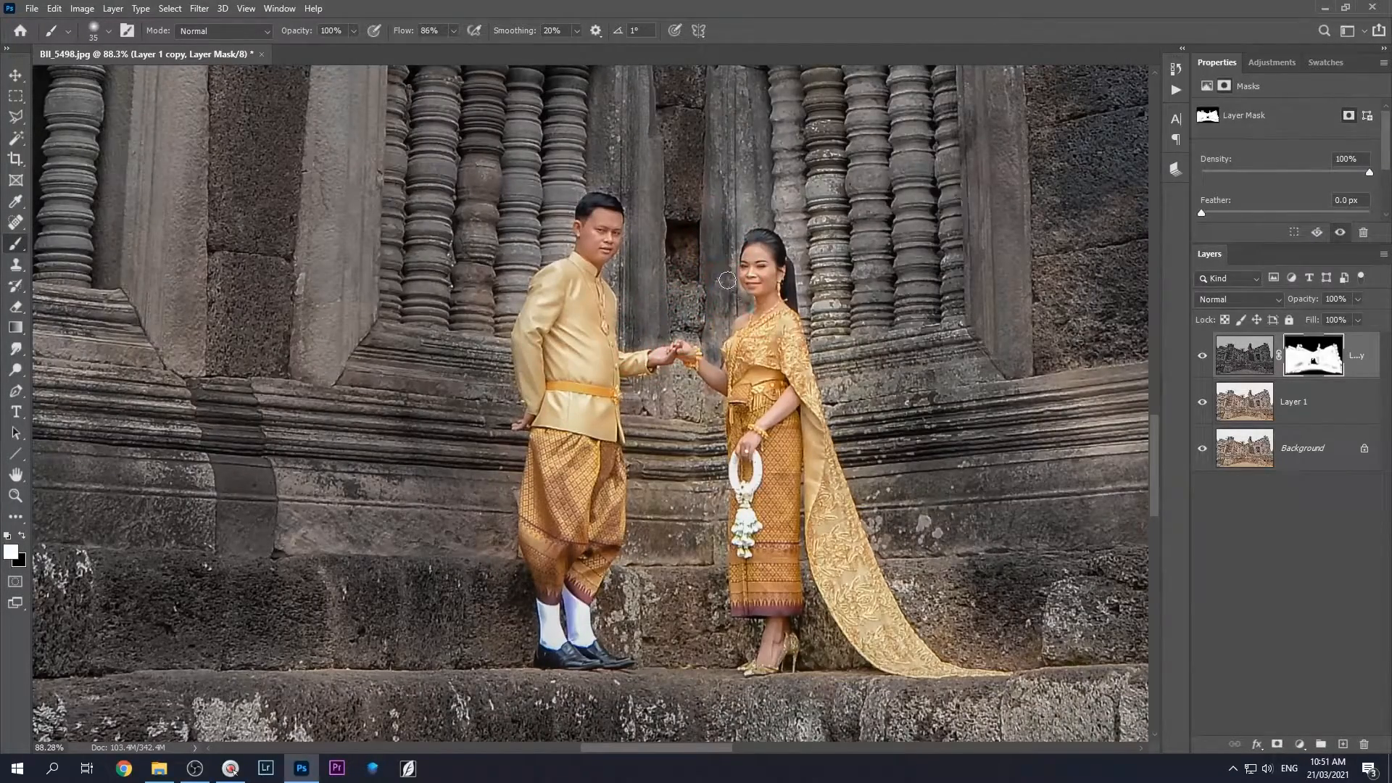
{"action": "key", "text": "bracketright"}
{"action": "key", "text": "bracketright"}
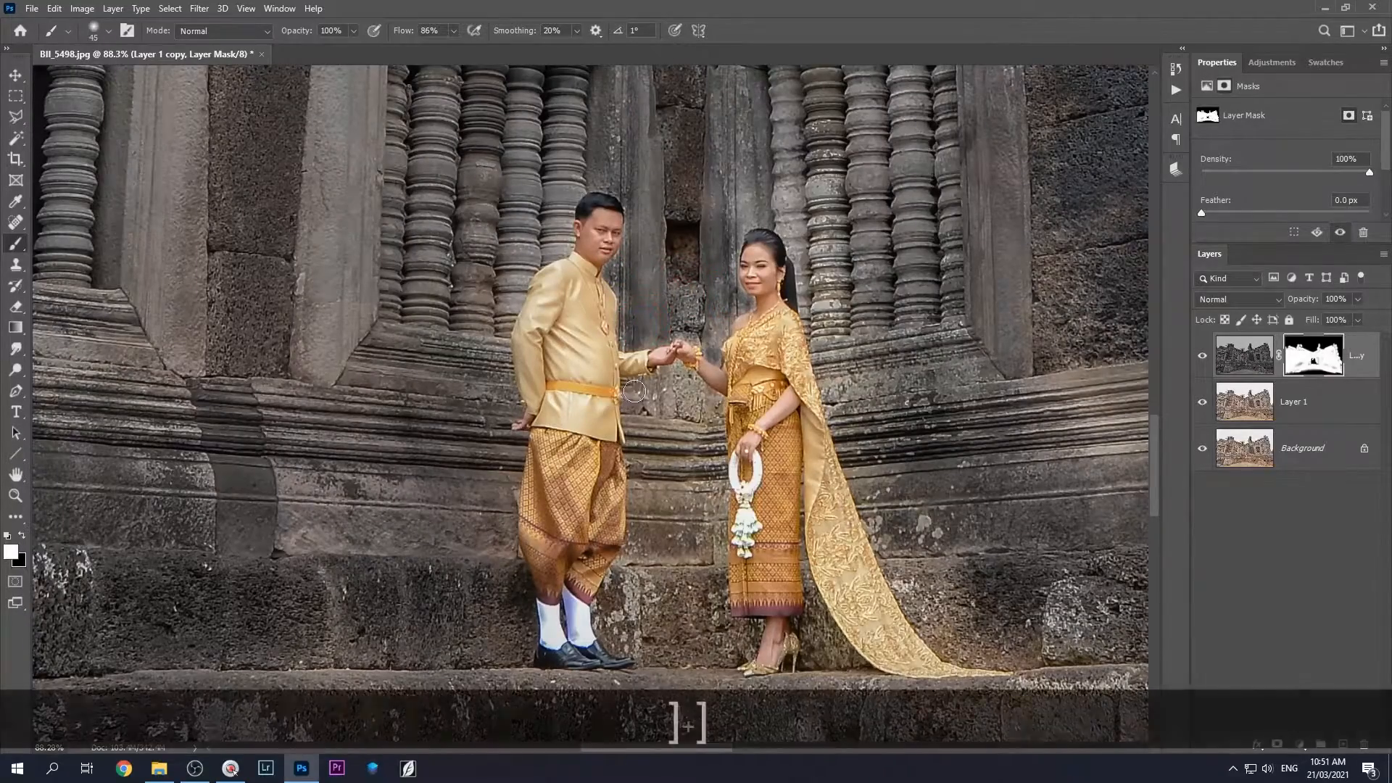
{"action": "key", "text": "bracketright"}
{"action": "key", "text": "bracketright"}
{"action": "key", "text": "bracketright"}
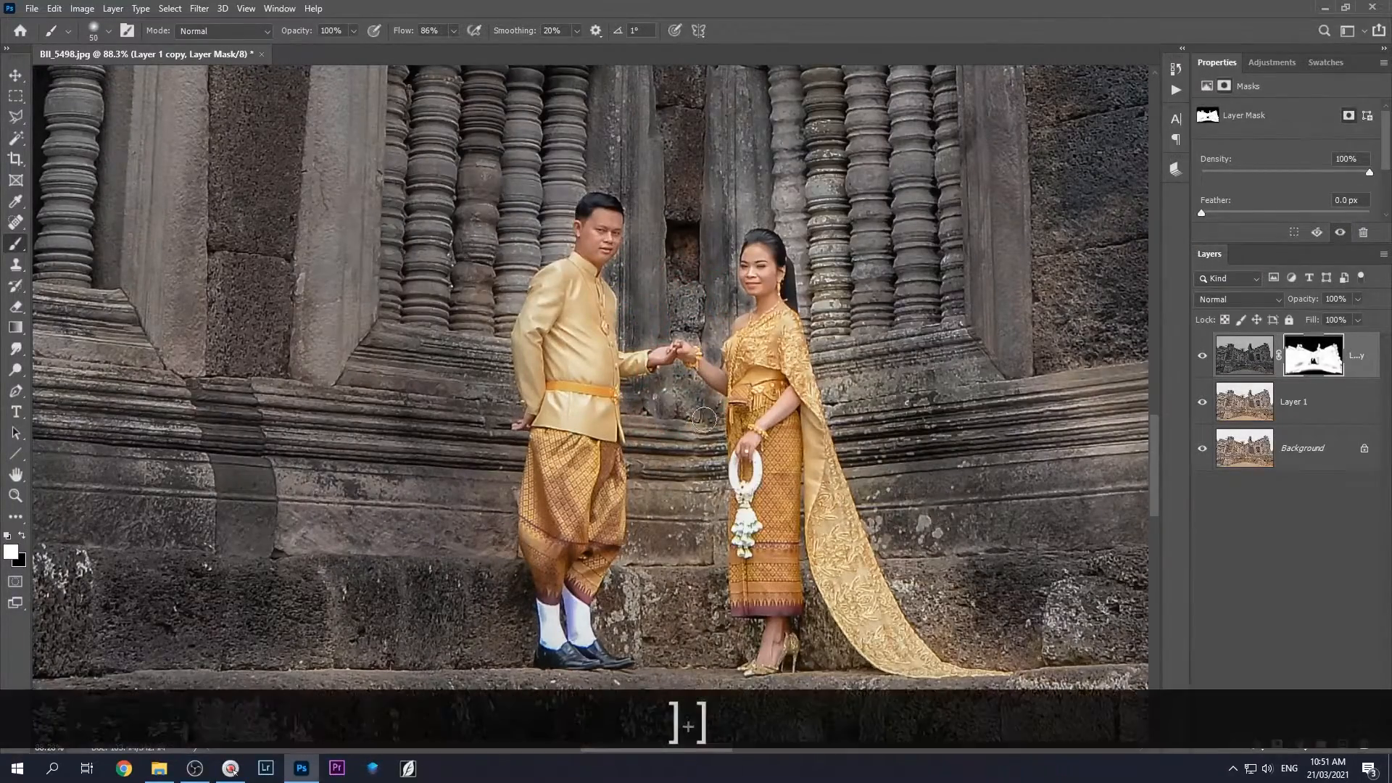
{"action": "mouse_move", "coordinate": [672, 462]}
{"action": "left_mouse_down"}
{"action": "mouse_move", "coordinate": [708, 445]}
{"action": "mouse_move", "coordinate": [710, 491]}
{"action": "mouse_move", "coordinate": [711, 419]}
{"action": "left_mouse_up"}
{"action": "mouse_move", "coordinate": [692, 574]}
{"action": "left_mouse_down"}
{"action": "mouse_move", "coordinate": [683, 525]}
{"action": "mouse_move", "coordinate": [638, 493]}
{"action": "mouse_move", "coordinate": [621, 606]}
{"action": "mouse_move", "coordinate": [643, 631]}
{"action": "mouse_move", "coordinate": [706, 609]}
{"action": "mouse_move", "coordinate": [656, 674]}
{"action": "mouse_move", "coordinate": [726, 629]}
{"action": "mouse_move", "coordinate": [667, 703]}
{"action": "mouse_move", "coordinate": [560, 687]}
{"action": "left_mouse_up"}
Paint white on the mask over the wall around the couple's joined hands and along the man's back
{"action": "key", "text": "bracketleft"}
{"action": "key", "text": "bracketleft"}
{"action": "key", "text": "bracketleft"}
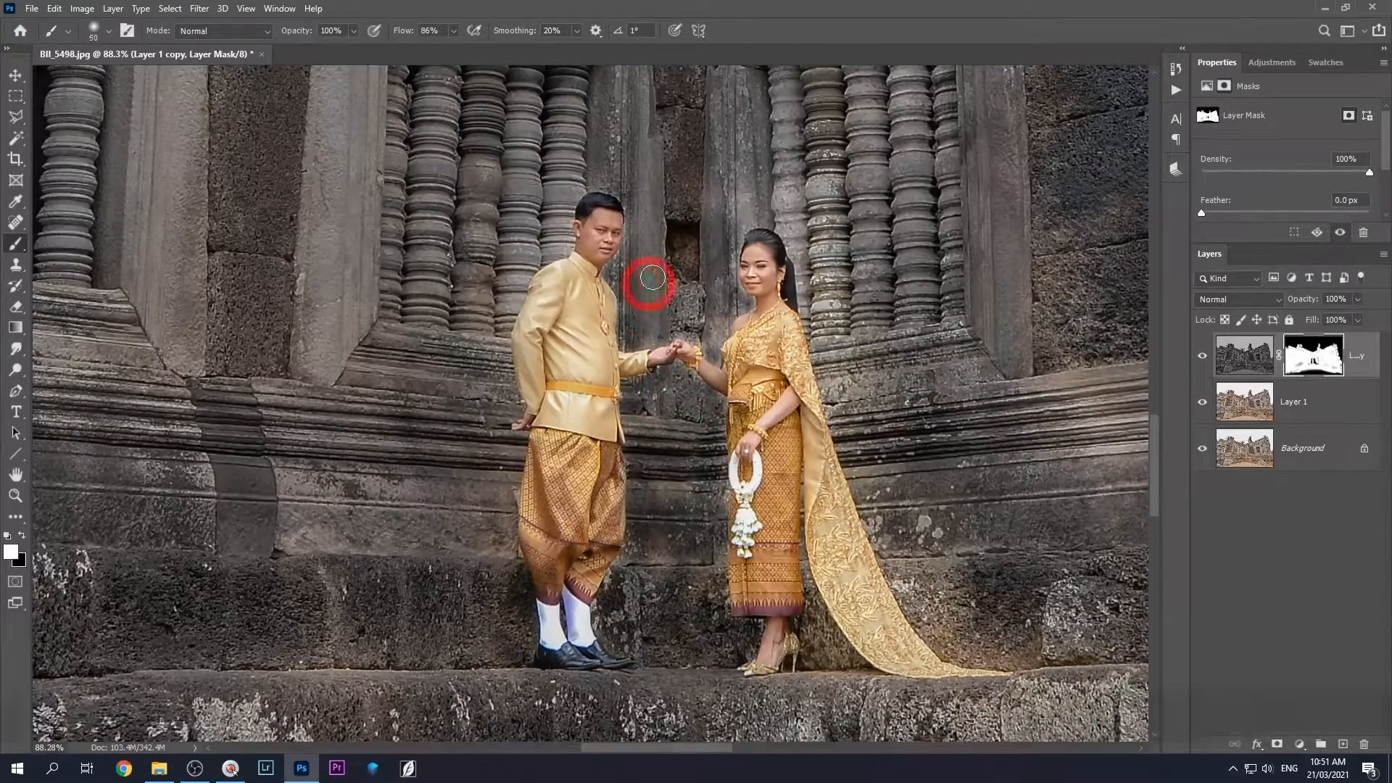
{"action": "key", "text": "bracketright"}
{"action": "key", "text": "bracketright"}
{"action": "key", "text": "bracketright"}
{"action": "mouse_move", "coordinate": [702, 330]}
{"action": "left_mouse_down"}
{"action": "mouse_move", "coordinate": [712, 368]}
{"action": "mouse_move", "coordinate": [686, 406]}
{"action": "mouse_move", "coordinate": [689, 444]}
{"action": "mouse_move", "coordinate": [674, 437]}
{"action": "left_mouse_up"}
{"action": "left_click_drag", "start_coordinate": [523, 259], "coordinate": [475, 577]}
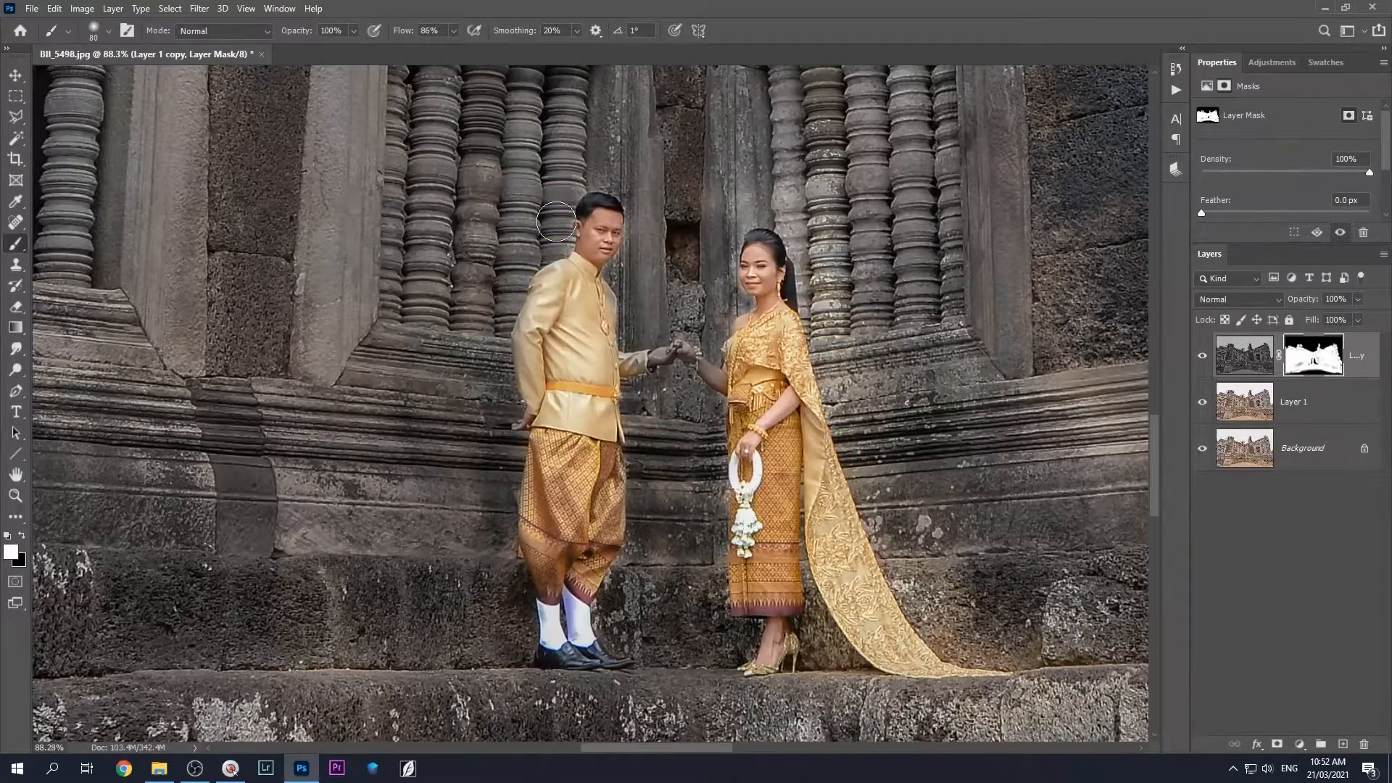
Paint black on the mask with a small brush to restore color to the couple's joined hands and the woman's bracelet
{"action": "key", "text": "x"}
{"action": "scroll", "coordinate": [654, 359], "scroll_direction": "up", "scroll_amount": 3, "text": "alt"}
{"action": "key", "text": "bracketleft"}
{"action": "key", "text": "bracketleft"}
{"action": "key", "text": "bracketleft"}
{"action": "key", "text": "bracketleft"}
{"action": "key", "text": "bracketleft"}
{"action": "key", "text": "bracketleft"}
{"action": "key", "text": "bracketleft"}
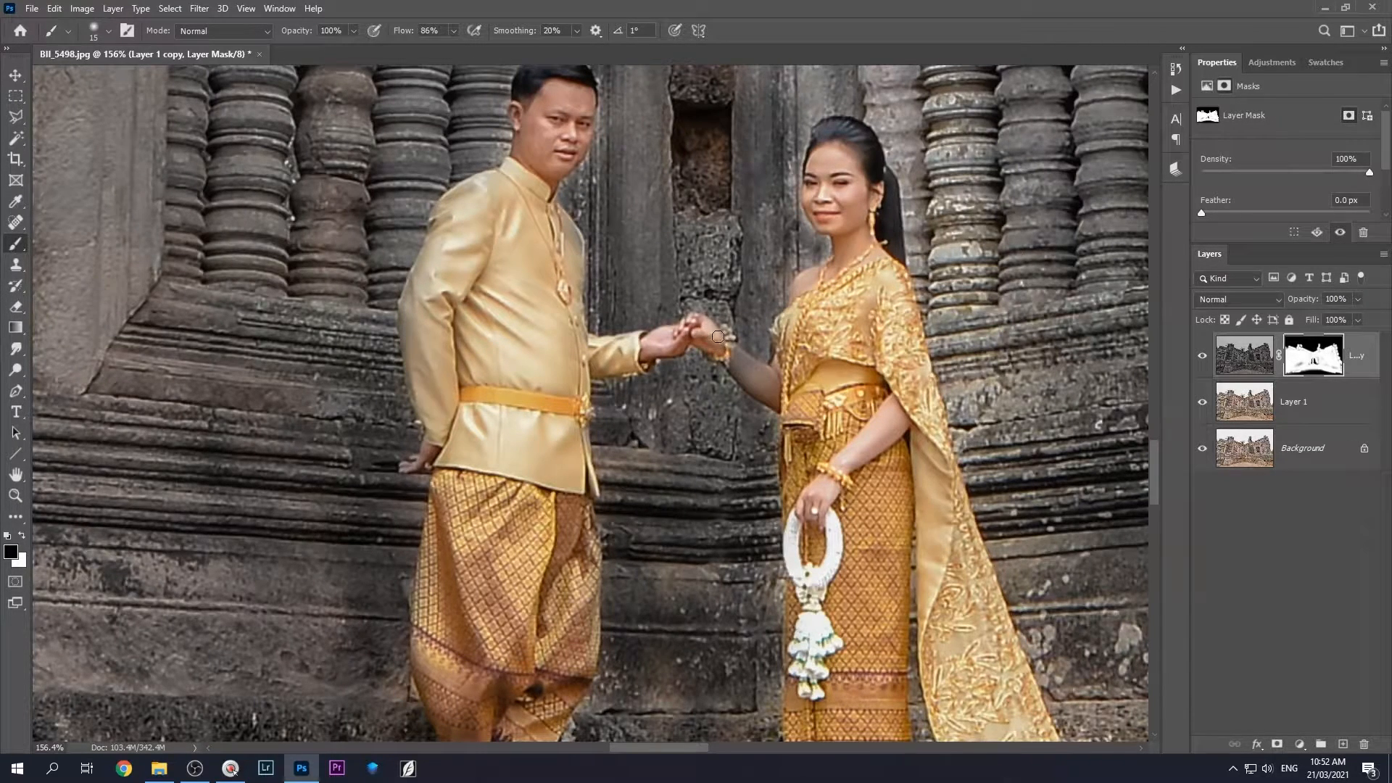
{"action": "key", "text": "bracketleft"}
{"action": "key", "text": "bracketleft"}
{"action": "key", "text": "bracketleft"}
{"action": "left_click_drag", "start_coordinate": [731, 338], "coordinate": [719, 360]}
Paint black on the mask with a 15 px brush to restore color to the woman's forearm
{"action": "key", "text": "bracketright"}
{"action": "key", "text": "bracketright"}
{"action": "key", "text": "bracketright"}
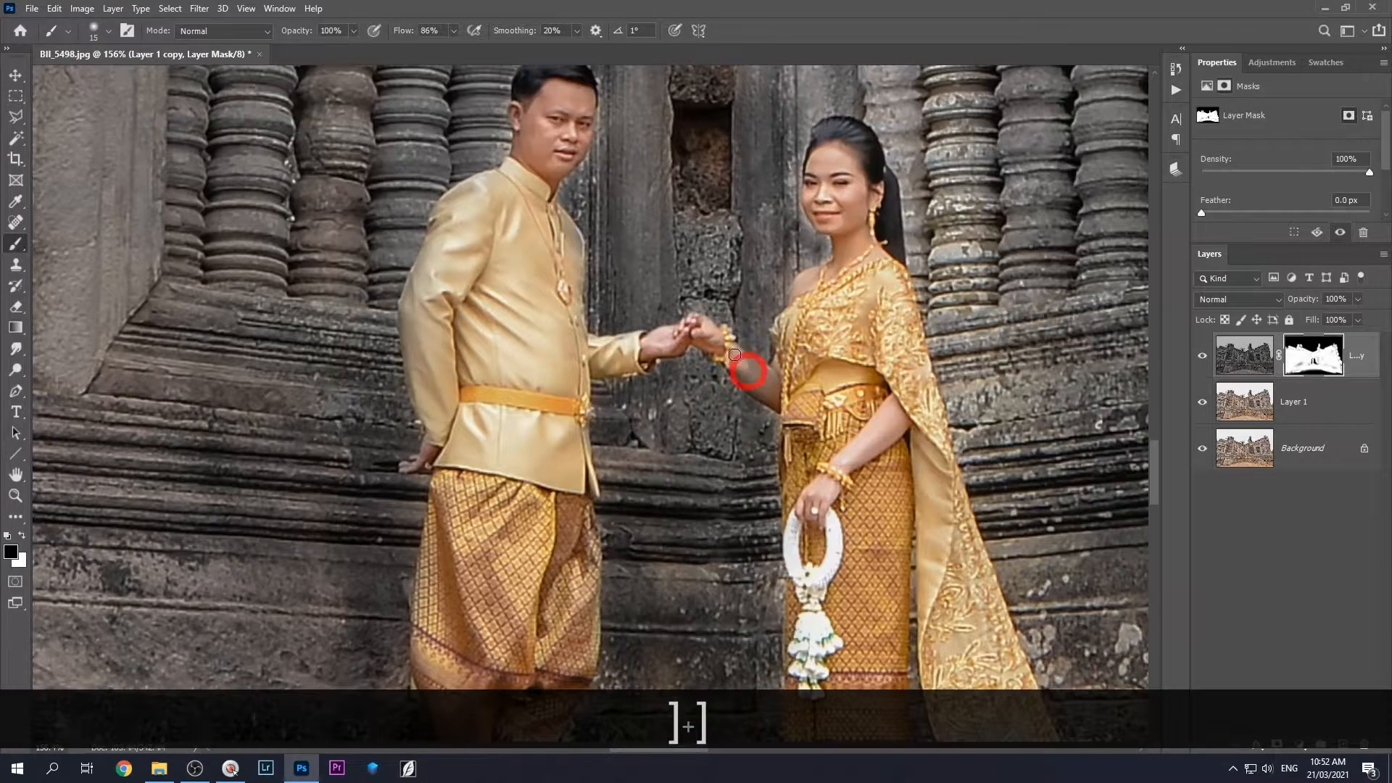
{"action": "left_click_drag", "start_coordinate": [736, 376], "coordinate": [768, 403]}
{"action": "key", "text": "bracketright"}
{"action": "key", "text": "bracketright"}
{"action": "key", "text": "bracketleft"}
{"action": "key", "text": "bracketleft"}
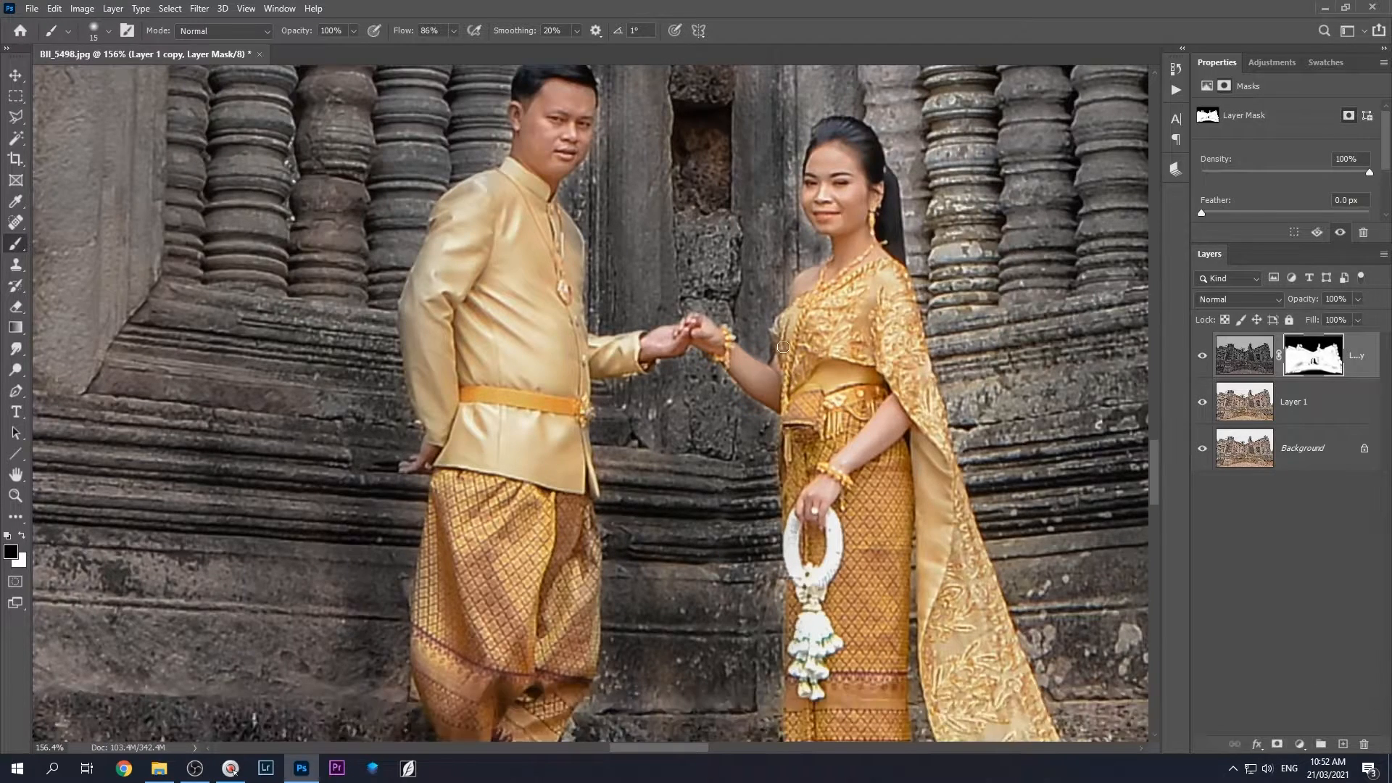
Paint black on the mask with a 25 px brush to restore color to the man's jacket, shoulder and sleeve
{"action": "key", "text": "bracketright"}
{"action": "key", "text": "bracketright"}
{"action": "key", "text": "bracketleft"}
{"action": "key", "text": "bracketleft"}
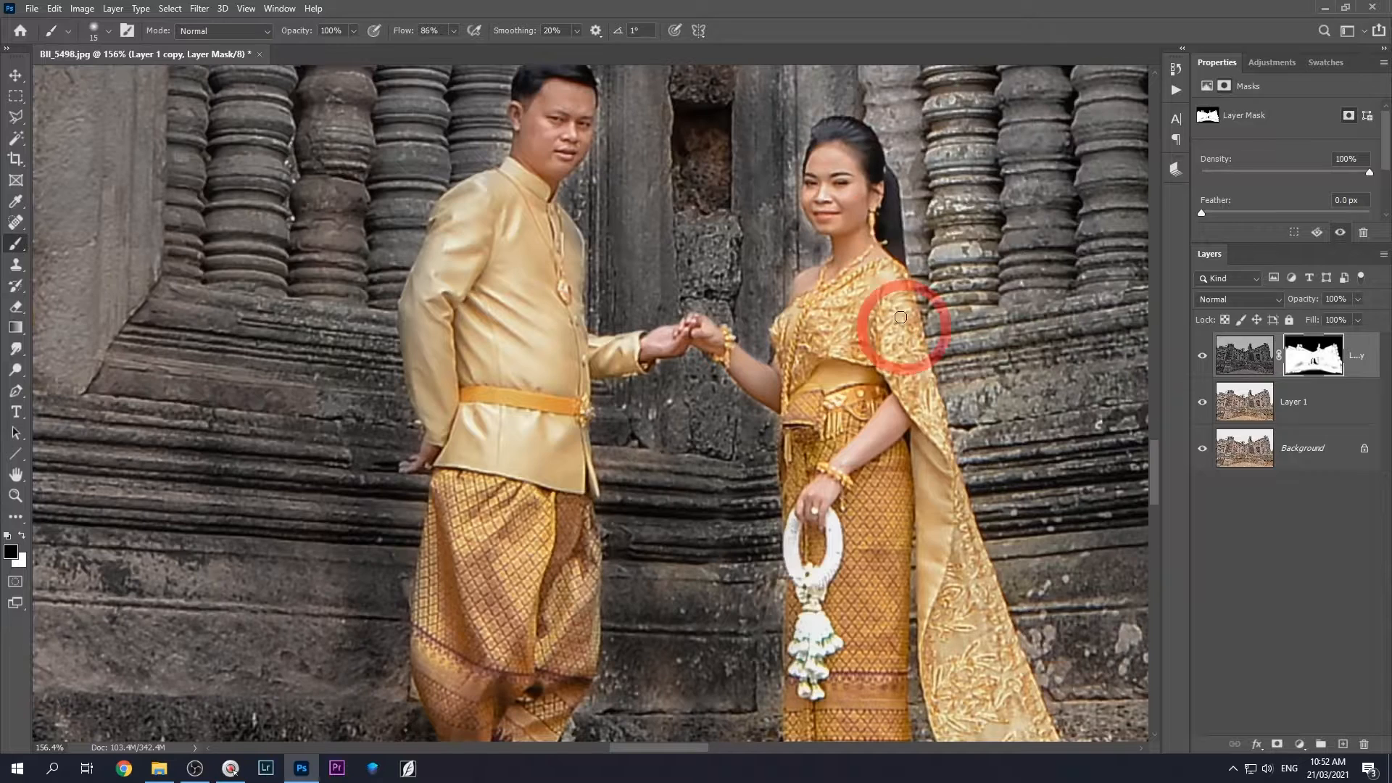
{"action": "key", "text": "bracketright"}
{"action": "key", "text": "bracketright"}
{"action": "left_click", "coordinate": [556, 240]}
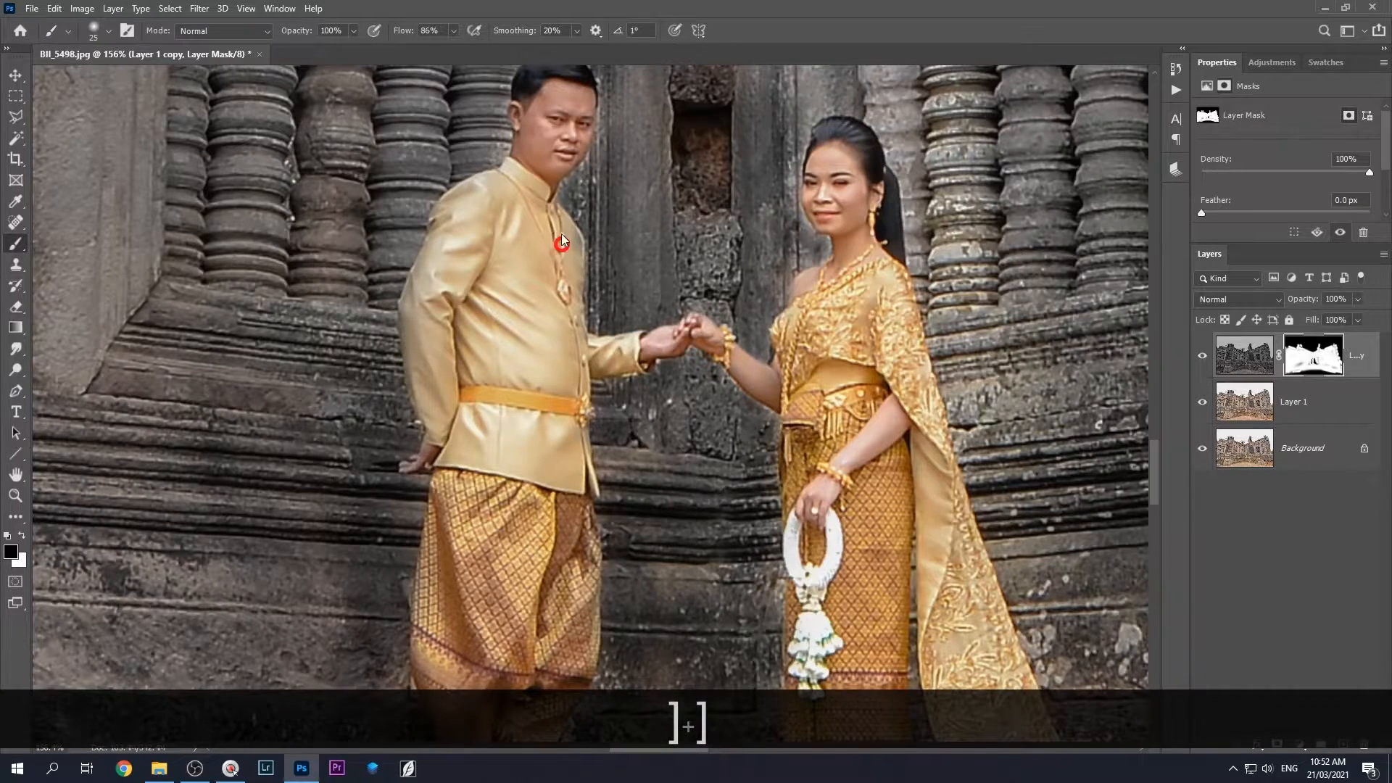
{"action": "left_click_drag", "start_coordinate": [559, 235], "coordinate": [569, 242]}
{"action": "left_click", "coordinate": [524, 315]}
{"action": "left_click_drag", "start_coordinate": [436, 230], "coordinate": [483, 186]}
{"action": "left_click", "coordinate": [479, 194]}
{"action": "left_click", "coordinate": [422, 284]}
{"action": "left_click_drag", "start_coordinate": [409, 324], "coordinate": [424, 368]}
{"action": "key", "text": "bracketleft"}
{"action": "key", "text": "bracketleft"}
{"action": "key", "text": "bracketleft"}
{"action": "key", "text": "bracketleft"}
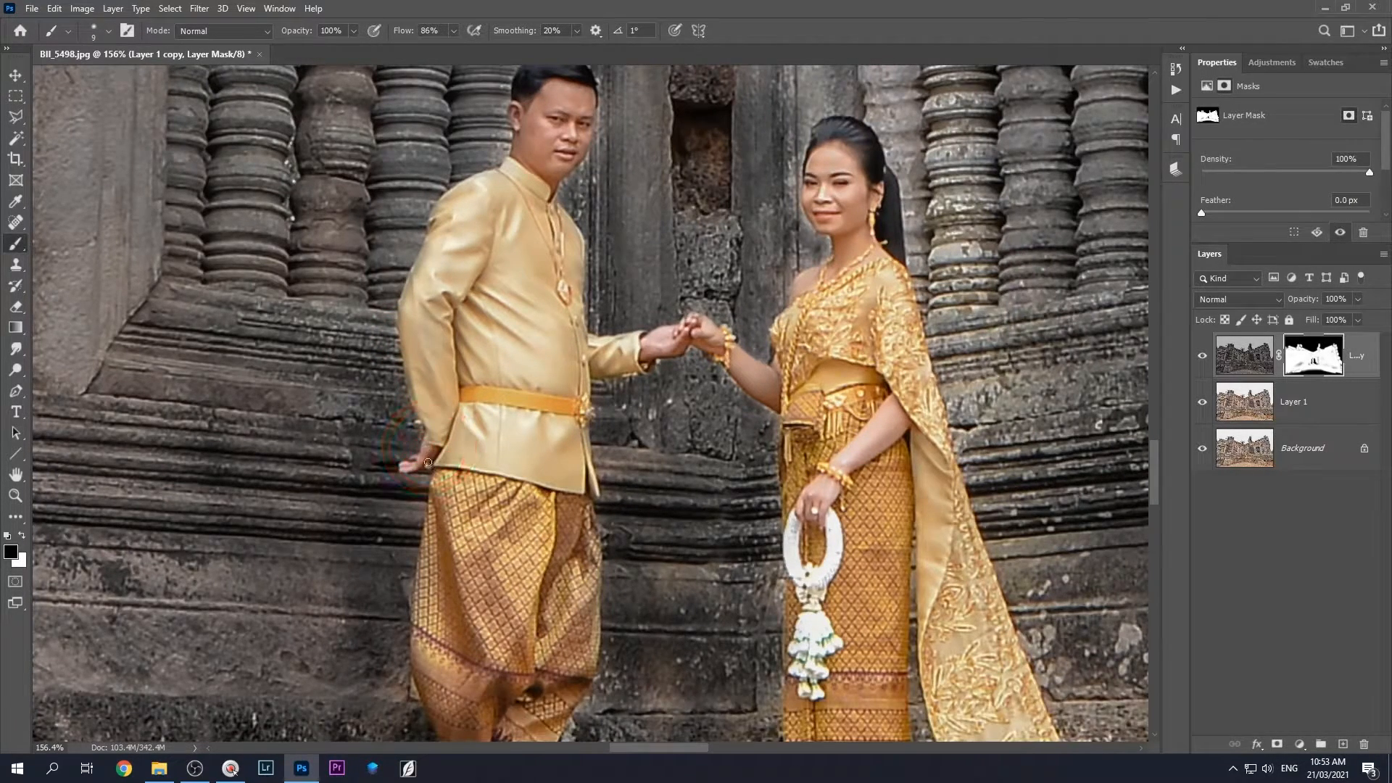
Paint white on the mask with a 20 px brush over the wall between the woman's heels and her trailing shawl
{"action": "scroll", "coordinate": [466, 515], "scroll_direction": "down", "scroll_amount": 8, "text": "alt"}
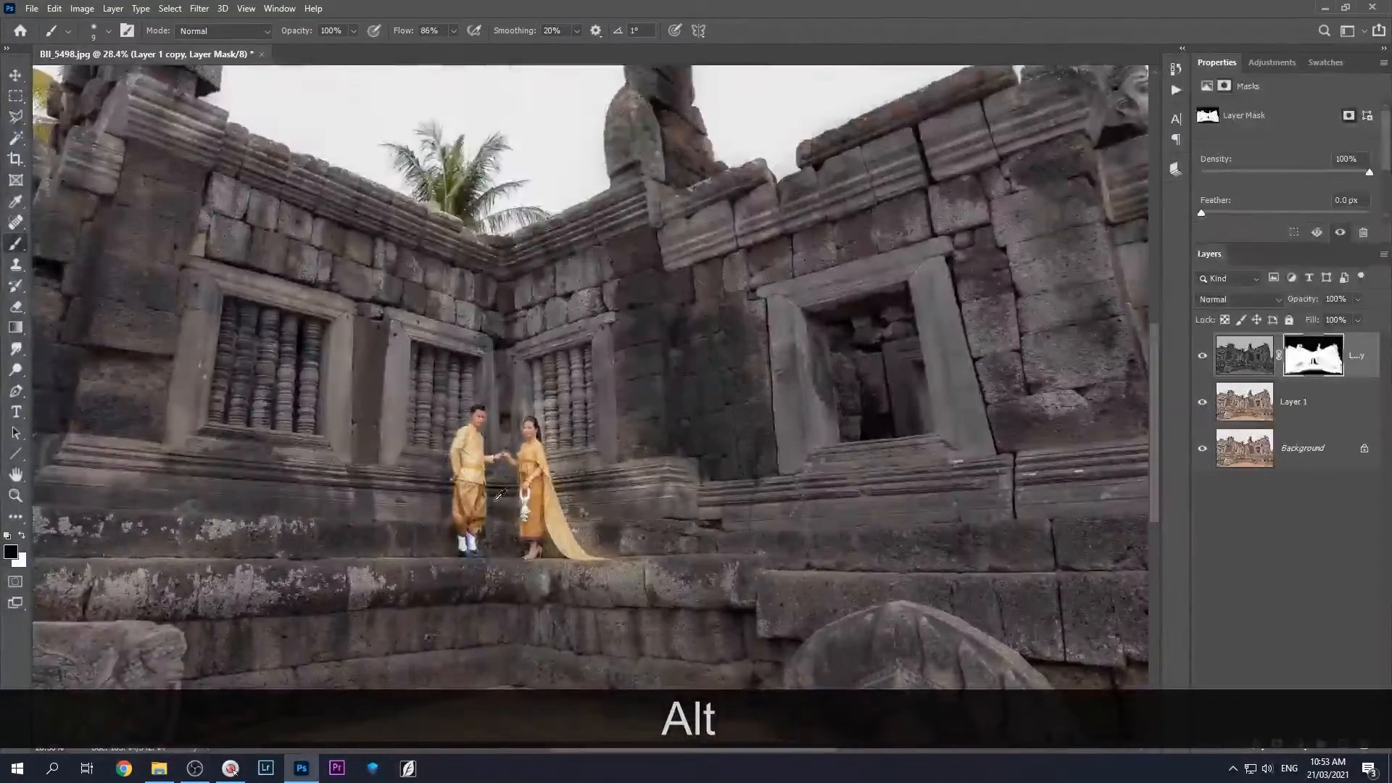
{"action": "scroll", "coordinate": [474, 490], "scroll_direction": "up", "scroll_amount": 6, "text": "alt"}
{"action": "key", "text": "x"}
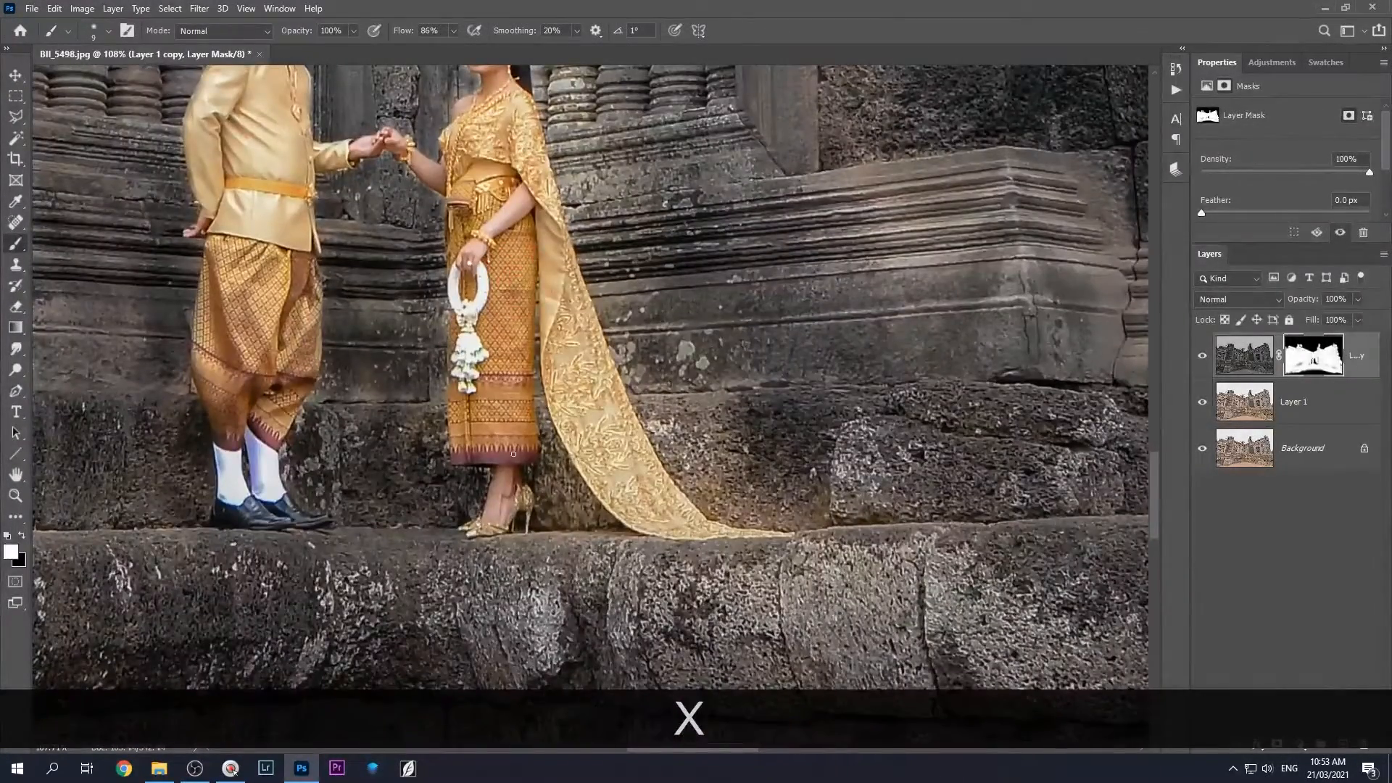
{"action": "key", "text": "bracketright"}
{"action": "key", "text": "bracketright"}
{"action": "key", "text": "bracketright"}
{"action": "left_click_drag", "start_coordinate": [570, 519], "coordinate": [540, 442]}
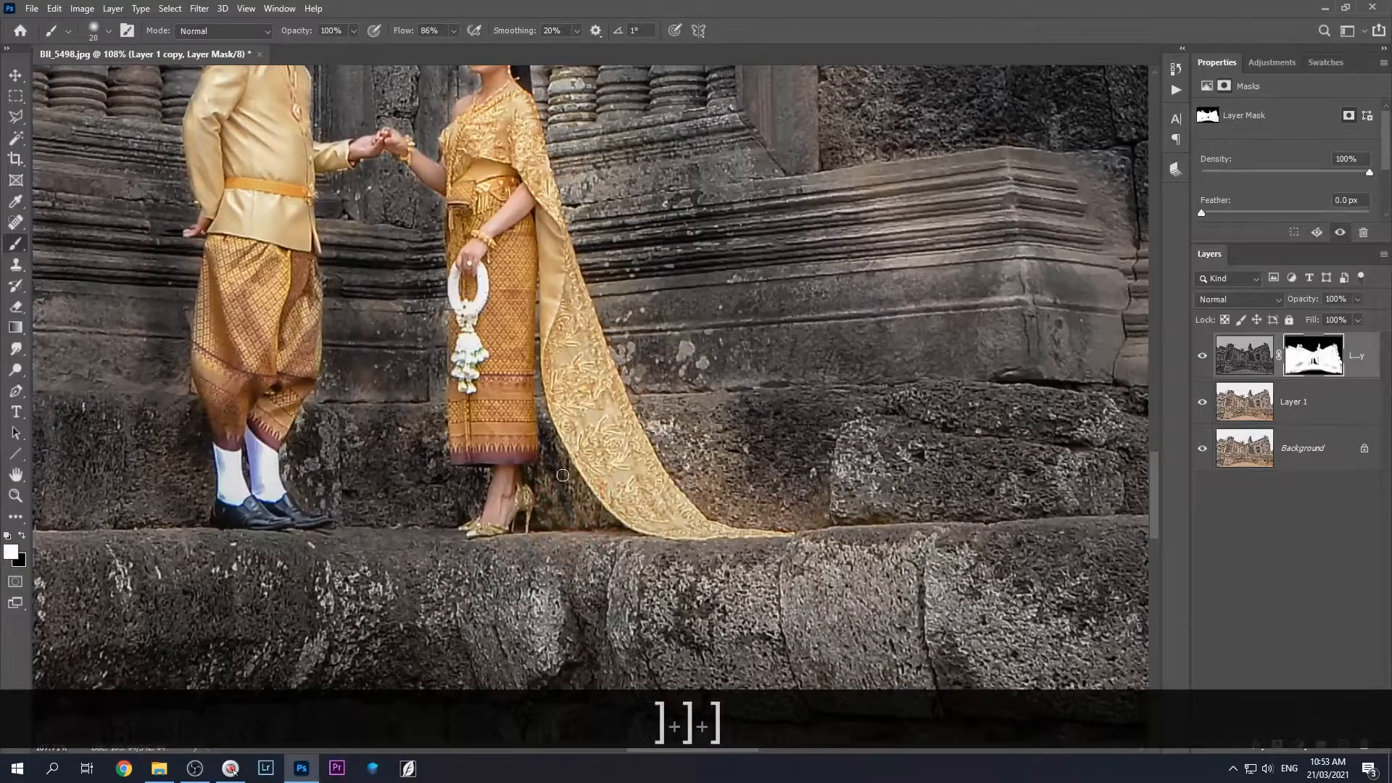
Paint white on the mask over the wall along the outer edge of the woman's shawl, enlarging the brush to 60 px
{"action": "key", "text": "bracketright"}
{"action": "key", "text": "bracketright"}
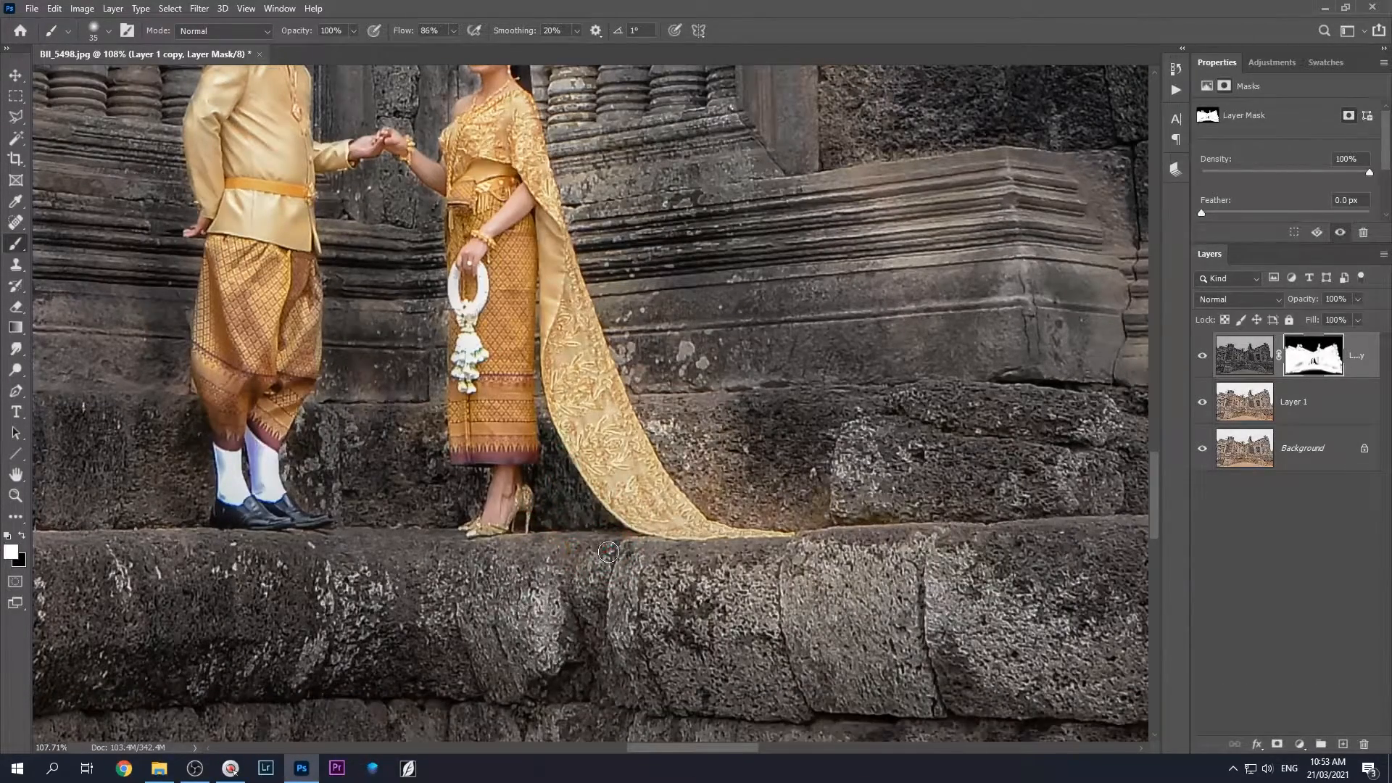
{"action": "key", "text": "bracketright"}
{"action": "key", "text": "bracketright"}
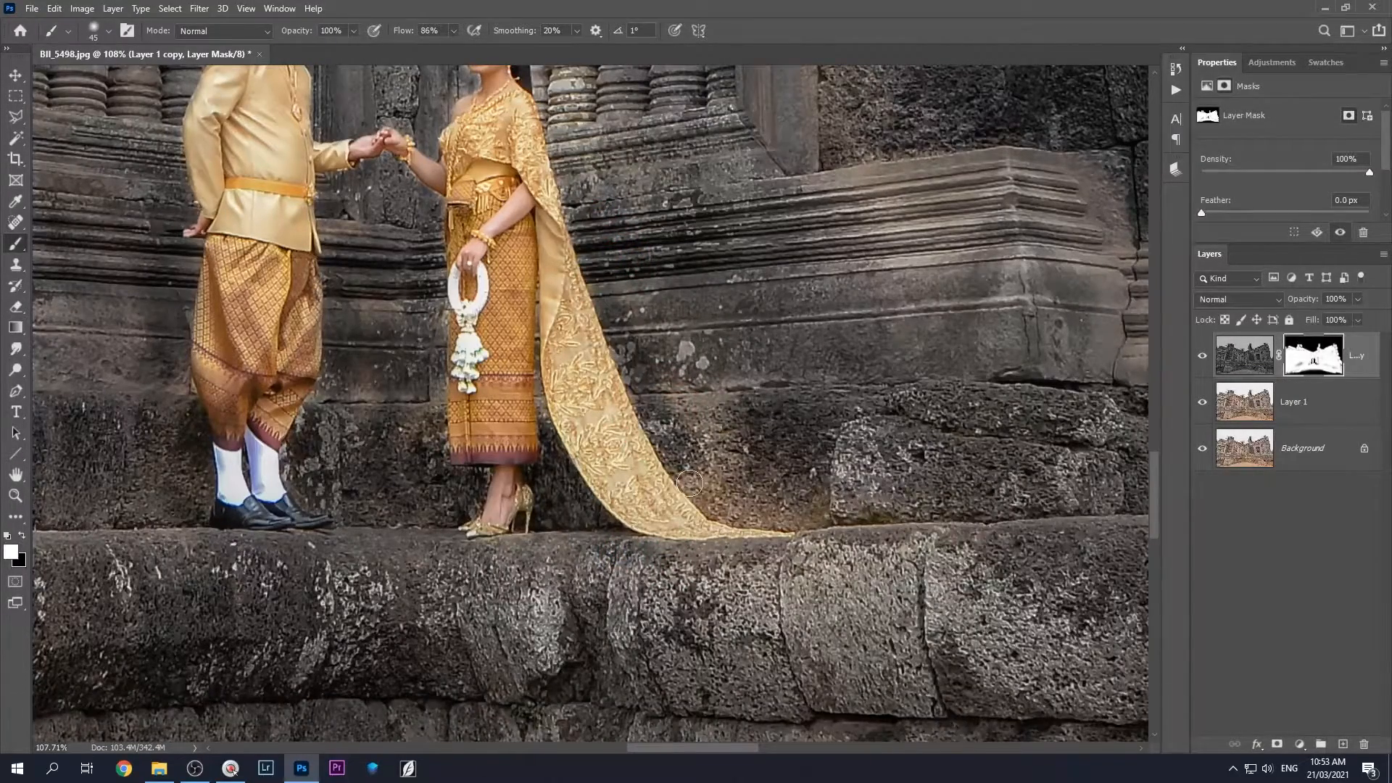
{"action": "key", "text": "bracketright"}
{"action": "key", "text": "bracketright"}
{"action": "mouse_move", "coordinate": [696, 416]}
{"action": "left_mouse_down"}
{"action": "mouse_move", "coordinate": [839, 514]}
{"action": "mouse_move", "coordinate": [677, 415]}
{"action": "mouse_move", "coordinate": [851, 512]}
{"action": "left_mouse_up"}
{"action": "mouse_move", "coordinate": [637, 239]}
{"action": "left_mouse_down"}
{"action": "mouse_move", "coordinate": [618, 432]}
{"action": "mouse_move", "coordinate": [628, 487]}
{"action": "left_mouse_up"}
{"action": "mouse_move", "coordinate": [573, 292]}
{"action": "left_mouse_down"}
{"action": "mouse_move", "coordinate": [559, 267]}
{"action": "mouse_move", "coordinate": [542, 279]}
{"action": "mouse_move", "coordinate": [564, 381]}
{"action": "mouse_move", "coordinate": [624, 362]}
{"action": "left_mouse_up"}
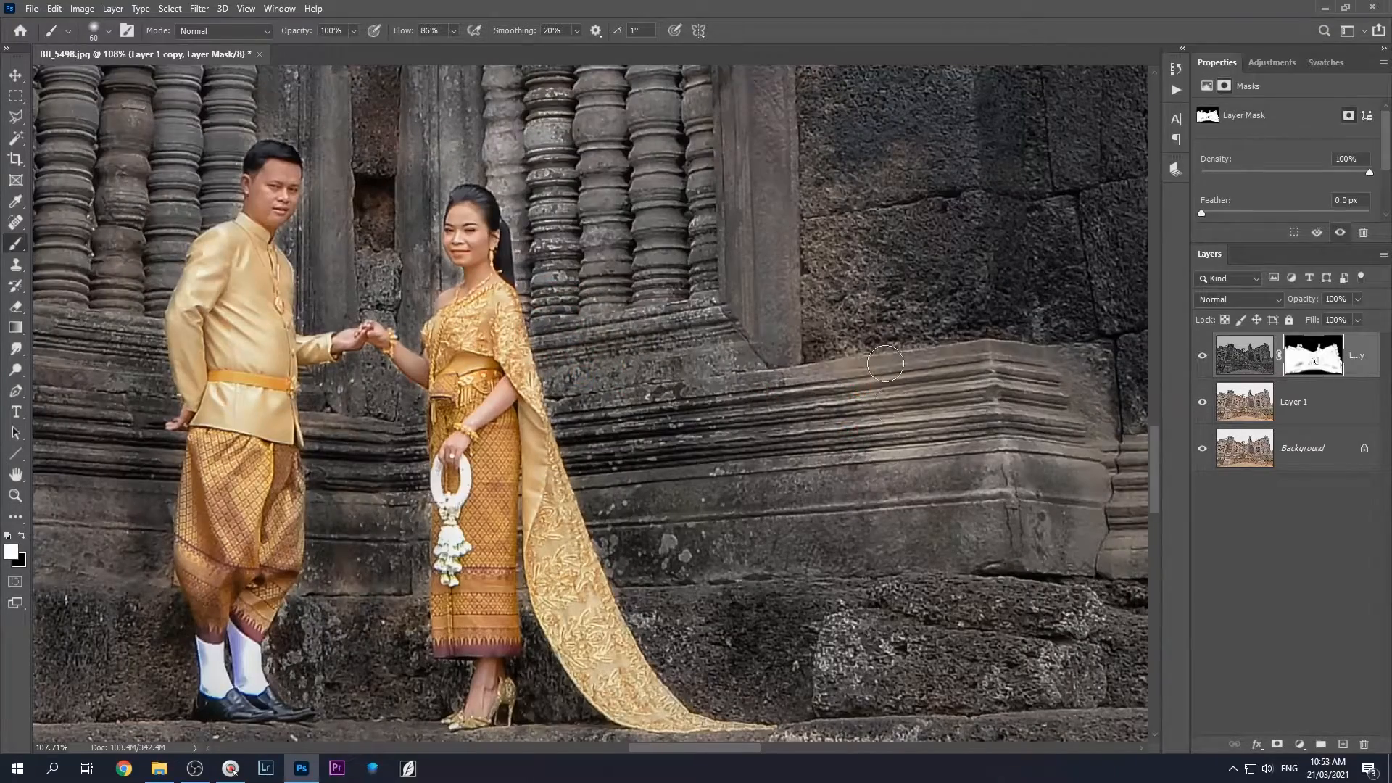
{"action": "left_click_drag", "start_coordinate": [571, 367], "coordinate": [539, 274]}
Paint white on the mask over the courtyard ground with a 1200 px brush at 32% flow, and set the layer's fill to 97%
{"action": "left_click", "coordinate": [572, 423], "text": "alt"}
{"action": "scroll", "coordinate": [592, 391], "scroll_direction": "up", "scroll_amount": 3}
{"action": "scroll", "coordinate": [592, 391], "scroll_direction": "down", "scroll_amount": 6}
{"action": "scroll", "coordinate": [591, 392], "scroll_direction": "up", "scroll_amount": 7}
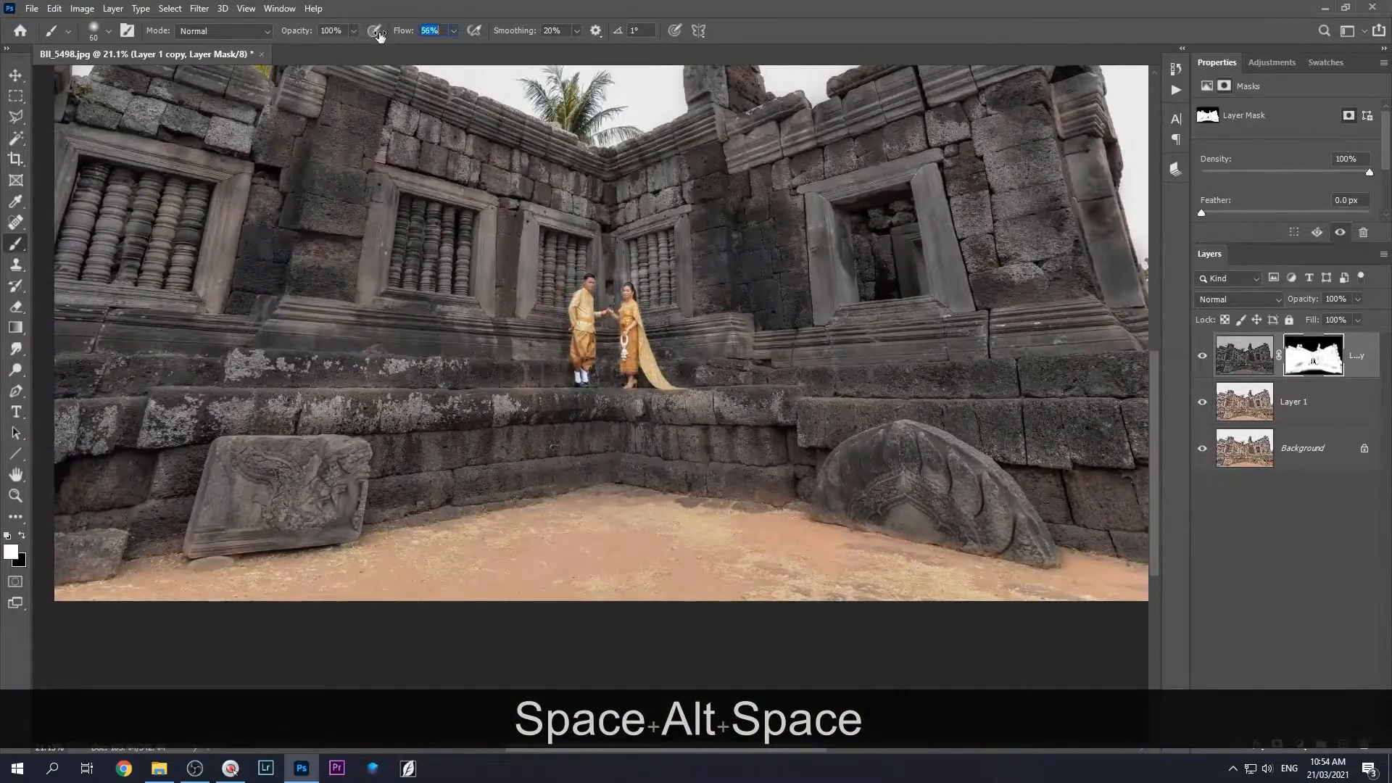
{"action": "left_click_drag", "start_coordinate": [379, 34], "coordinate": [362, 38]}
{"action": "scroll", "coordinate": [473, 645], "scroll_direction": "down", "scroll_amount": 5}
{"action": "scroll", "coordinate": [473, 645], "scroll_direction": "up", "scroll_amount": 1}
{"action": "key", "text": "bracketright"}
{"action": "key", "text": "bracketright"}
{"action": "key", "text": "bracketright"}
{"action": "key", "text": "bracketright"}
{"action": "key", "text": "bracketright"}
{"action": "key", "text": "bracketright"}
{"action": "key", "text": "bracketright"}
{"action": "key", "text": "bracketright"}
{"action": "key", "text": "bracketright"}
{"action": "key", "text": "bracketright"}
{"action": "key", "text": "bracketright"}
{"action": "key", "text": "bracketright"}
{"action": "key", "text": "bracketright"}
{"action": "key", "text": "bracketright"}
{"action": "key", "text": "bracketright"}
{"action": "key", "text": "bracketright"}
{"action": "key", "text": "bracketright"}
{"action": "key", "text": "bracketright"}
{"action": "mouse_move", "coordinate": [542, 645]}
{"action": "left_mouse_down"}
{"action": "mouse_move", "coordinate": [459, 650]}
{"action": "mouse_move", "coordinate": [981, 663]}
{"action": "mouse_move", "coordinate": [441, 618]}
{"action": "mouse_move", "coordinate": [976, 677]}
{"action": "mouse_move", "coordinate": [977, 633]}
{"action": "mouse_move", "coordinate": [170, 634]}
{"action": "mouse_move", "coordinate": [100, 652]}
{"action": "mouse_move", "coordinate": [246, 672]}
{"action": "mouse_move", "coordinate": [538, 623]}
{"action": "left_mouse_up"}
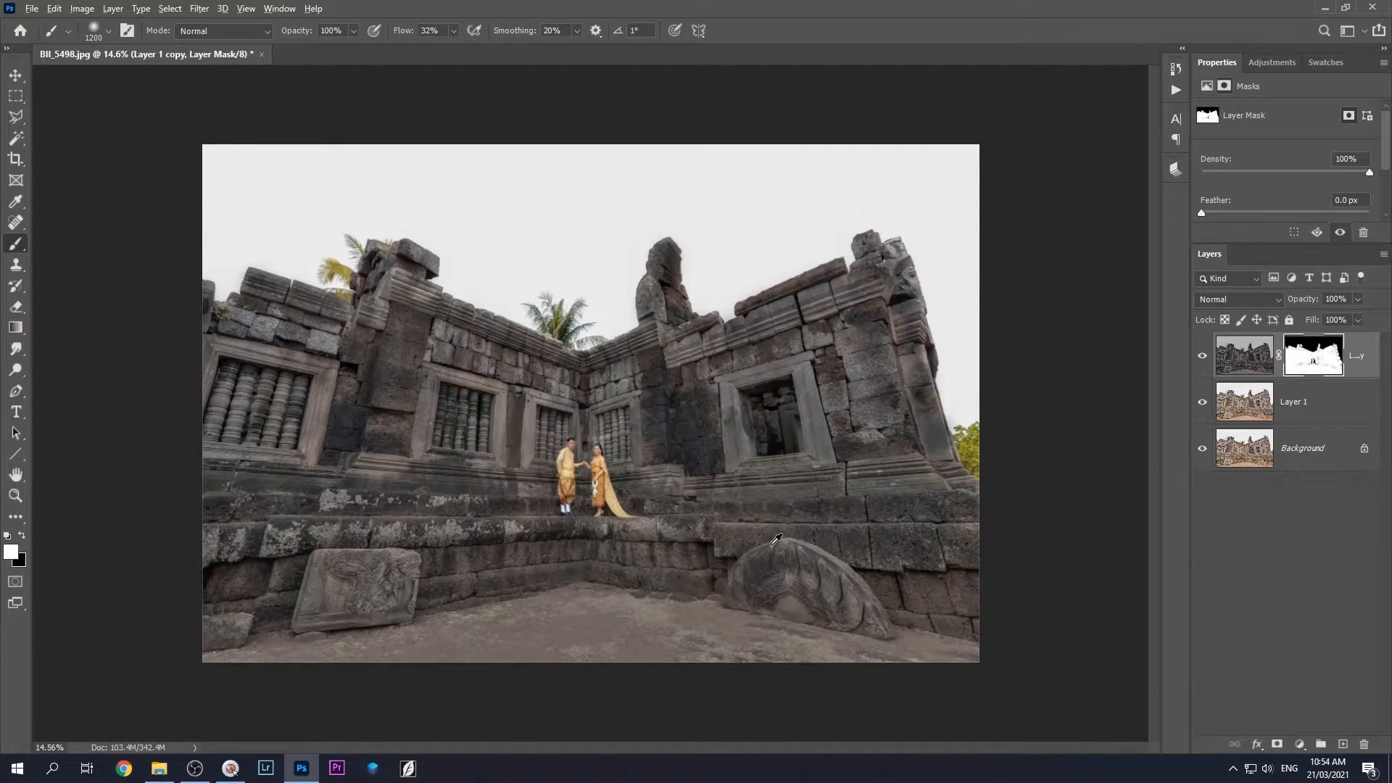
{"action": "key", "text": "alt"}
{"action": "mouse_move", "coordinate": [1354, 335]}
{"action": "left_mouse_down"}
{"action": "mouse_move", "coordinate": [1316, 335]}
{"action": "mouse_move", "coordinate": [1337, 336]}
{"action": "left_mouse_up"}
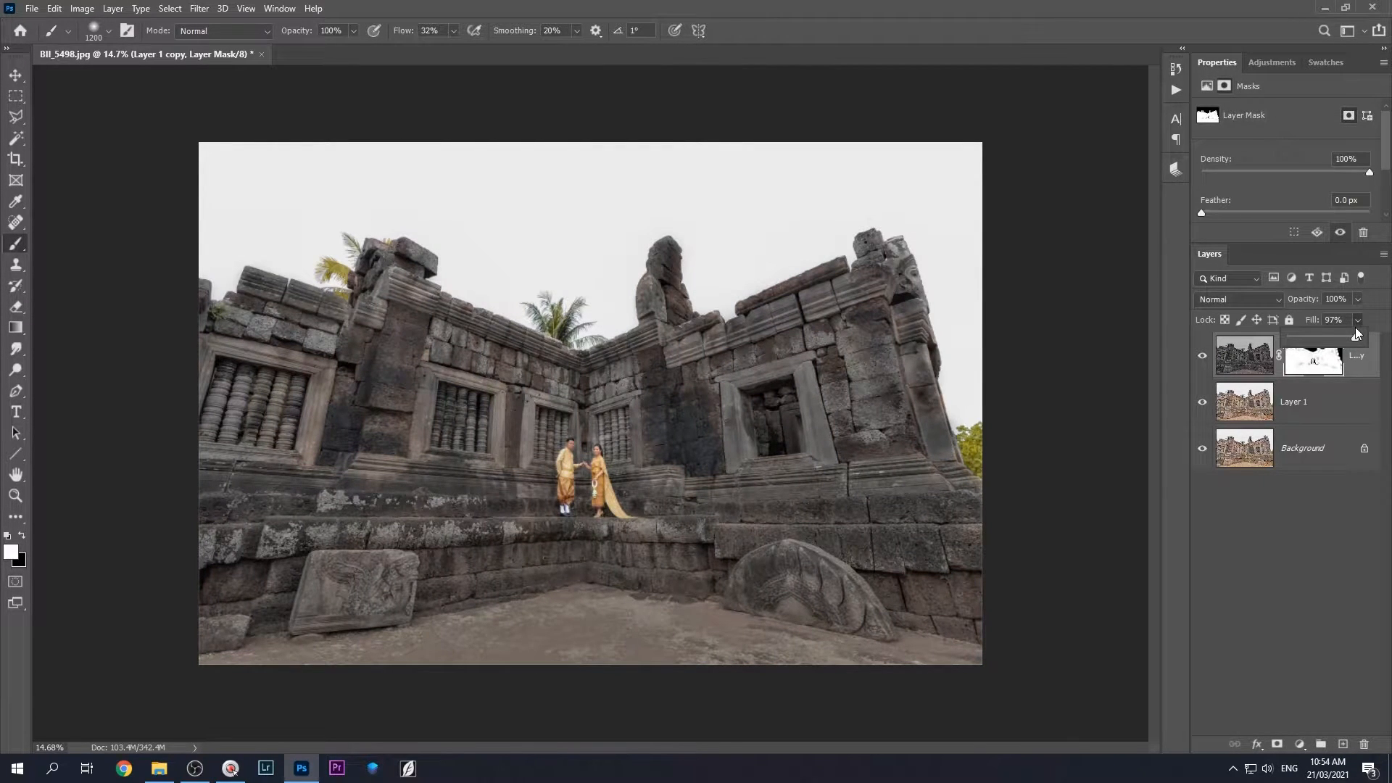
{"action": "double_click", "coordinate": [1368, 366]}
{"action": "left_click_drag", "start_coordinate": [1146, 438], "coordinate": [1147, 438]}
{"action": "left_click_drag", "start_coordinate": [1003, 430], "coordinate": [935, 427]}
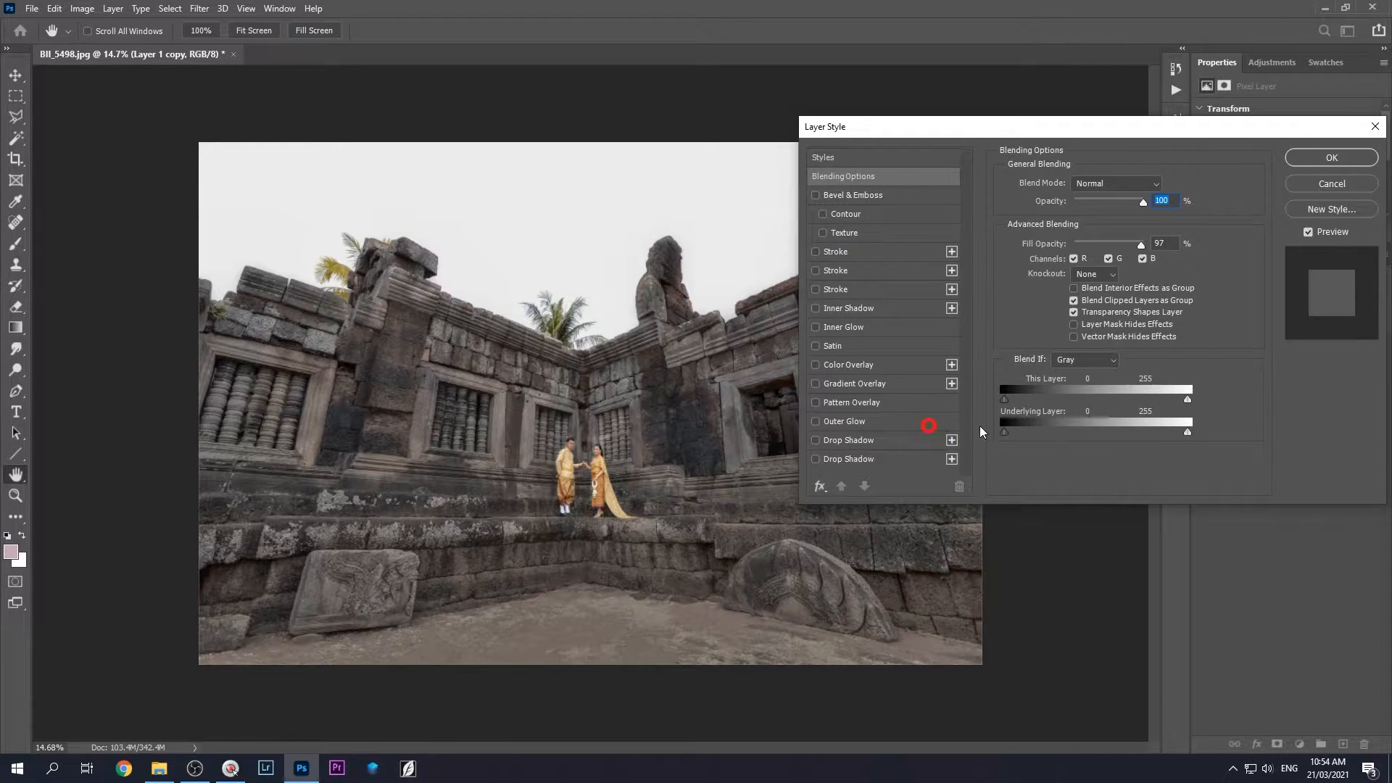
{"action": "left_click_drag", "start_coordinate": [1128, 407], "coordinate": [1176, 414]}
{"action": "left_click_drag", "start_coordinate": [1004, 400], "coordinate": [937, 402]}
{"action": "left_click", "coordinate": [1332, 183]}
Stamp all visible layers into a new merged layer at the top of the stack
{"action": "scroll", "coordinate": [621, 420], "scroll_direction": "up", "scroll_amount": 2}
{"action": "scroll", "coordinate": [616, 464], "scroll_direction": "down", "scroll_amount": 1}
{"action": "key", "text": "ctrl+shift+alt+e"}
Switch to File Explorer and open the 250_Sky_Overlays_2 folder inside the CreativeMarket photo overlay pack under Photos on drive D
{"action": "left_click", "coordinate": [158, 768]}
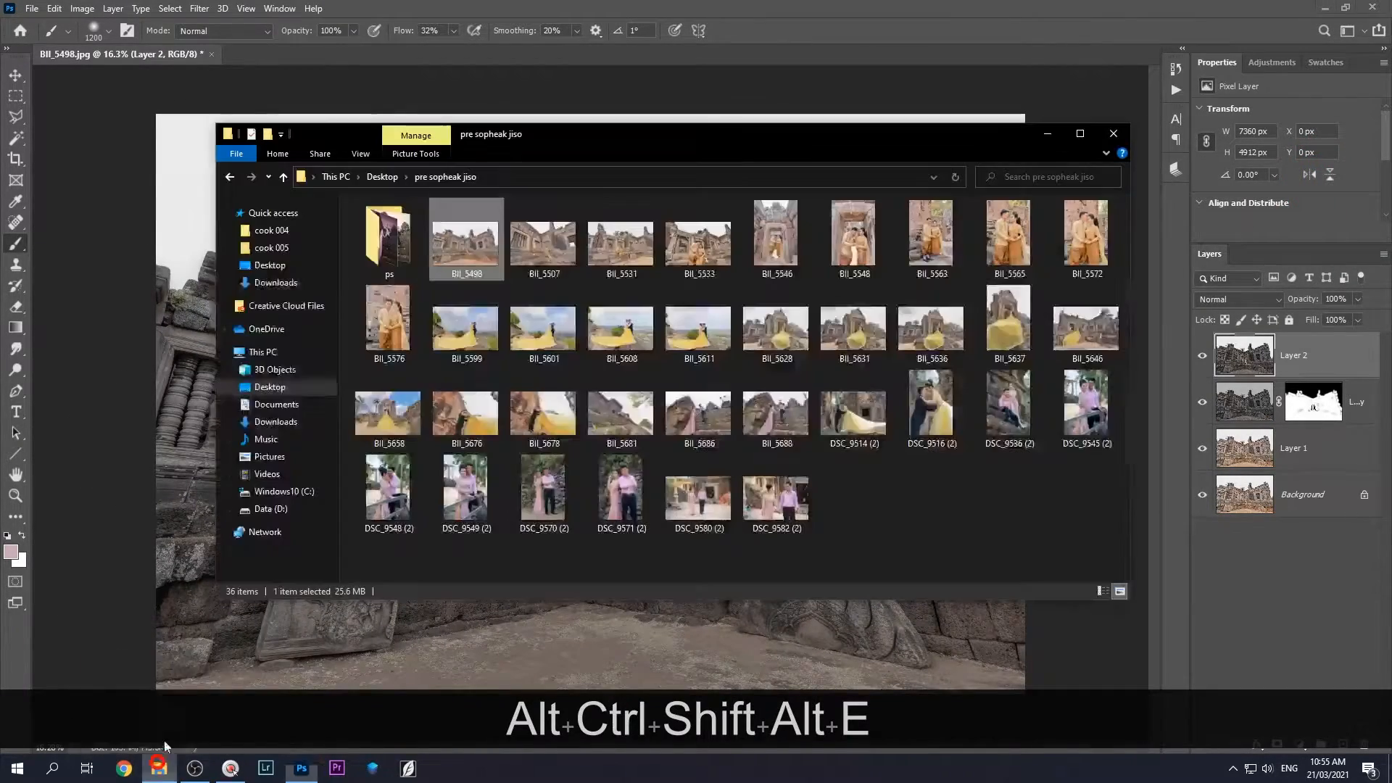
{"action": "left_click", "coordinate": [269, 510]}
{"action": "double_click", "coordinate": [465, 243]}
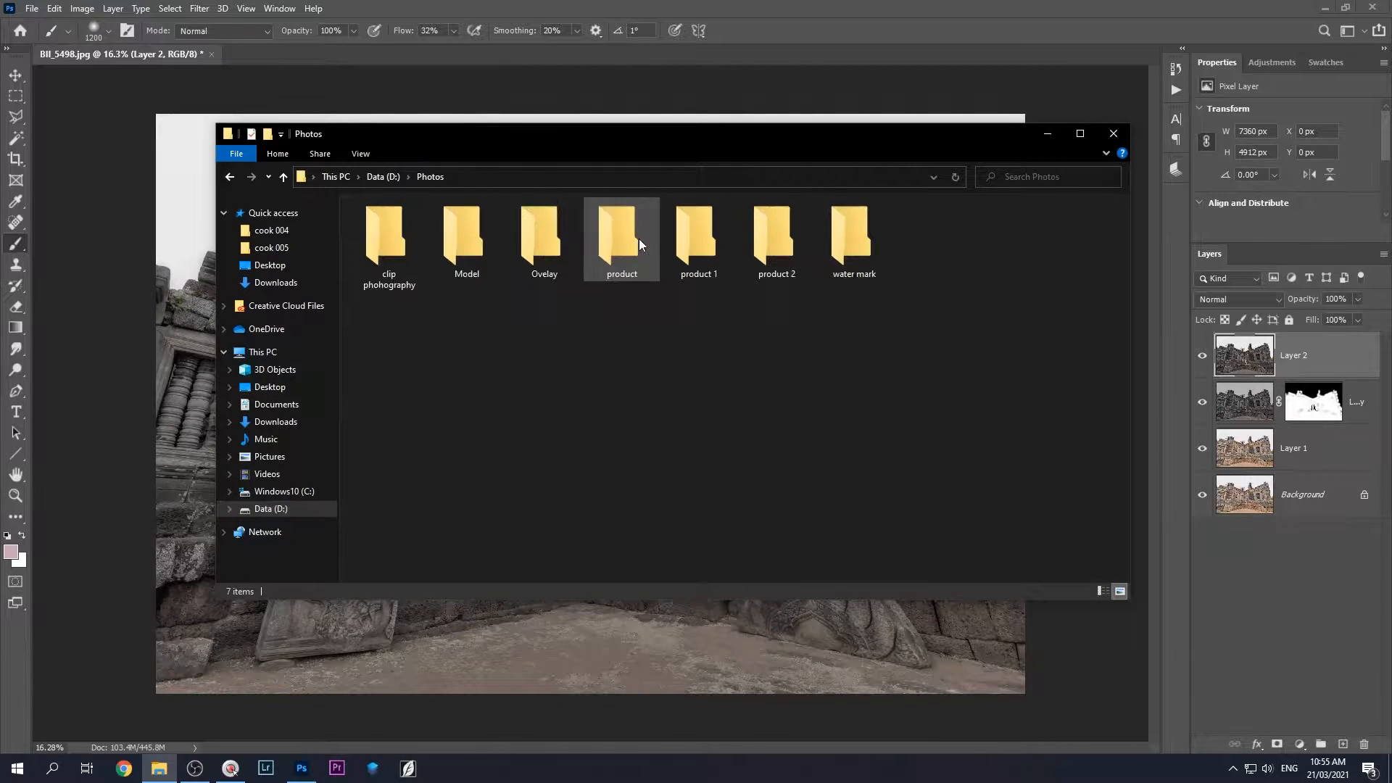
{"action": "double_click", "coordinate": [524, 239]}
{"action": "double_click", "coordinate": [464, 243]}
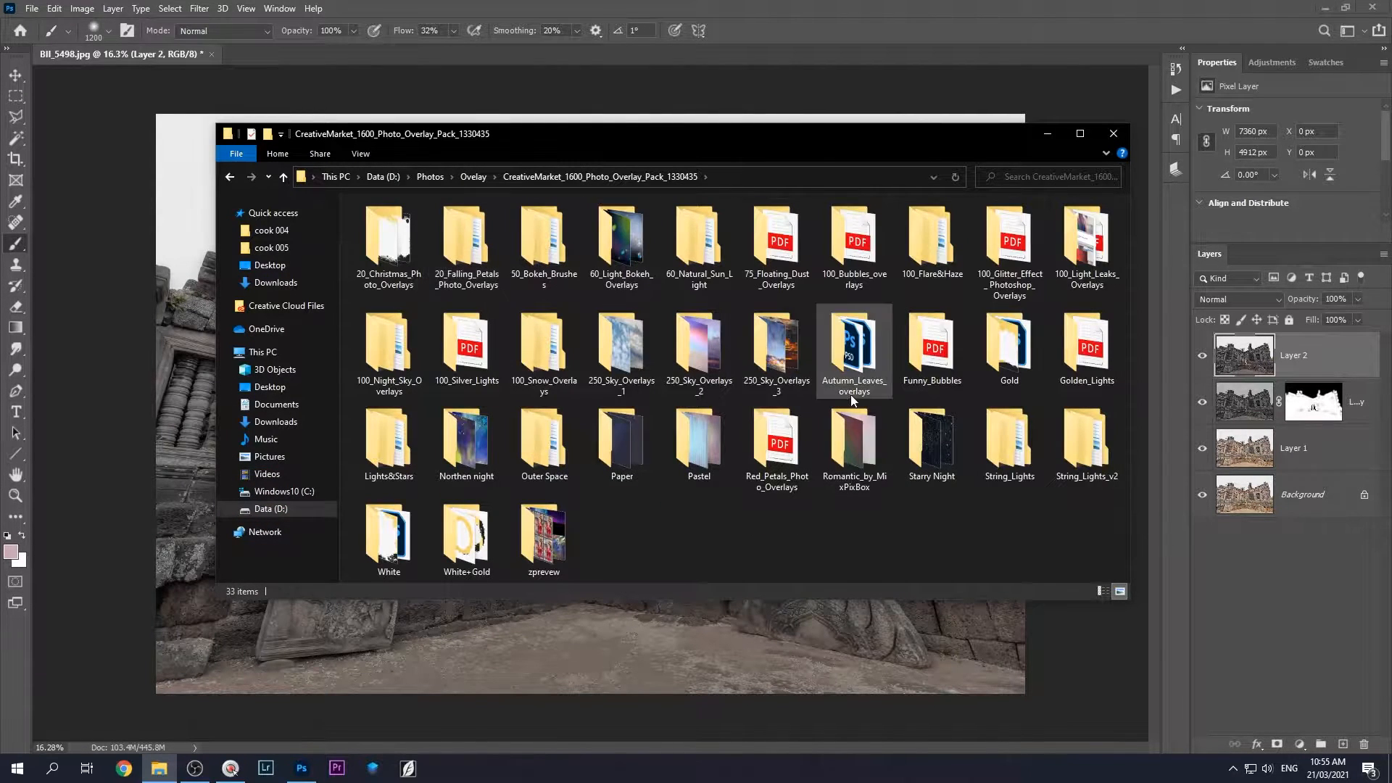
{"action": "left_click", "coordinate": [694, 345]}
{"action": "double_click", "coordinate": [695, 347]}
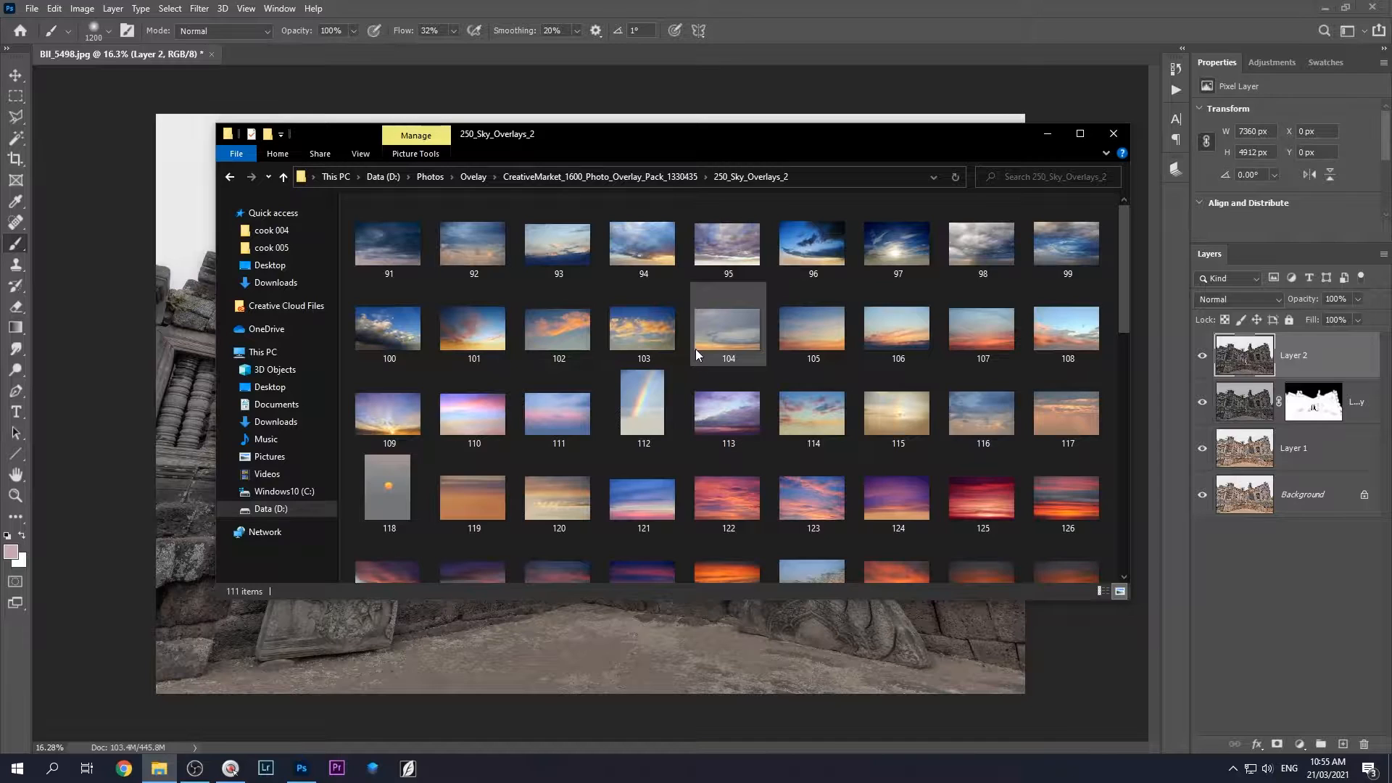
Try sky image 147 as a canvas-filling overlay in Multiply mode and delete its layer
{"action": "scroll", "coordinate": [845, 459], "scroll_direction": "down", "scroll_amount": 5}
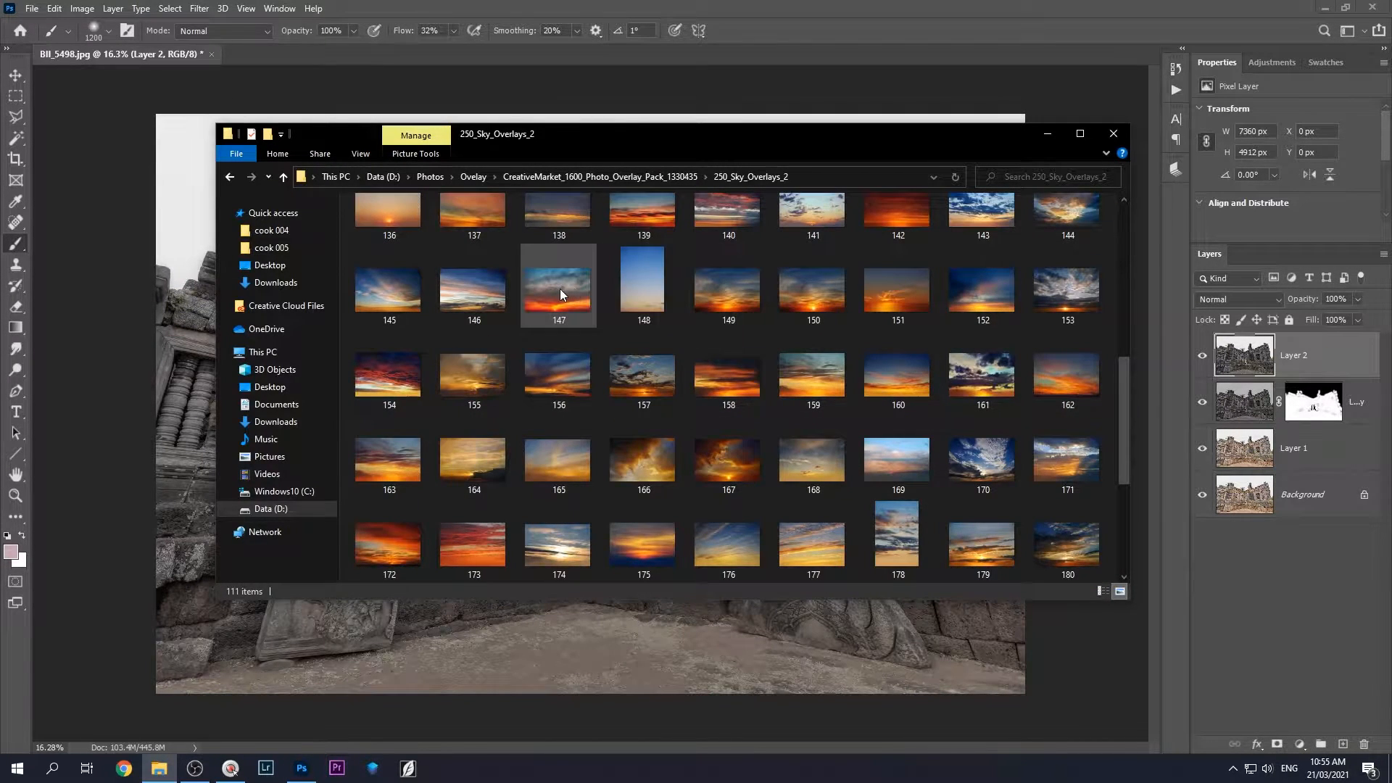
{"action": "left_click_drag", "start_coordinate": [559, 288], "coordinate": [412, 637]}
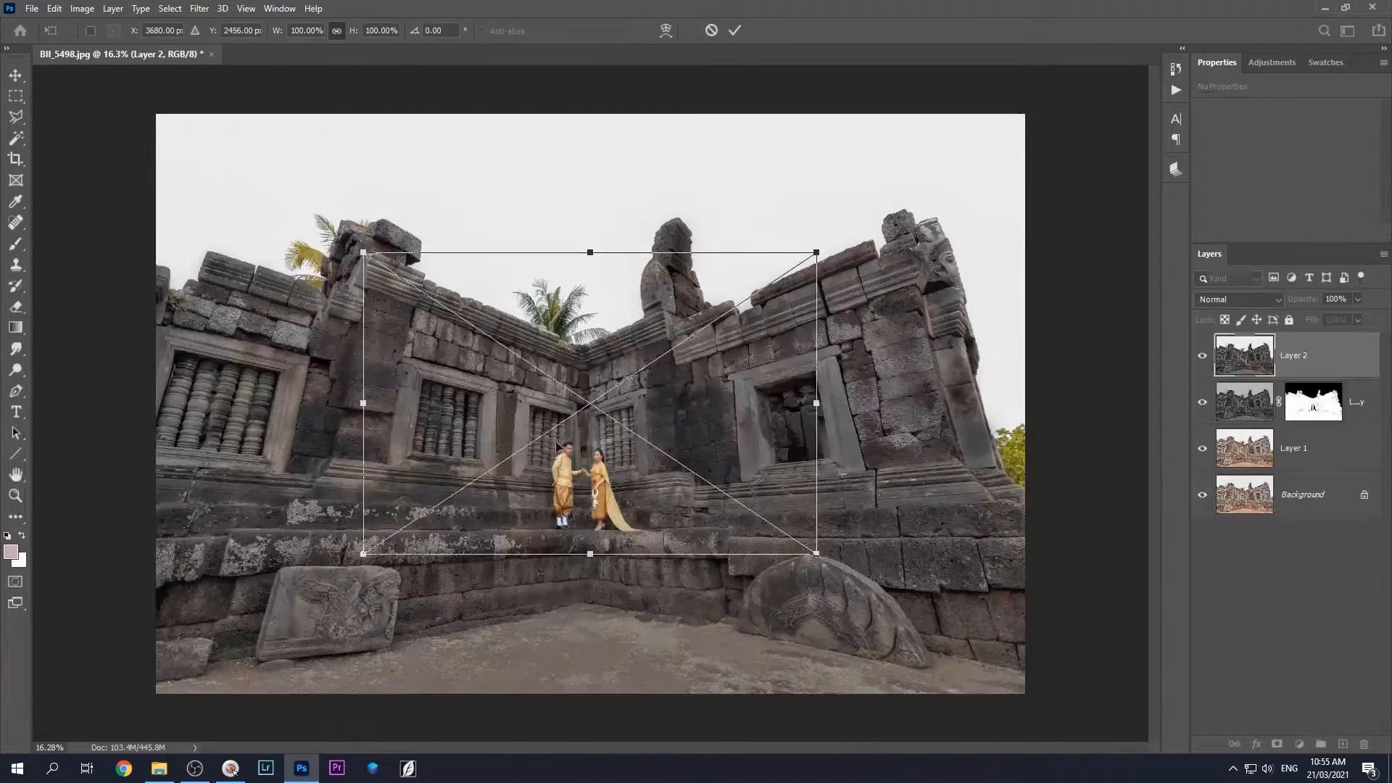
{"action": "left_click_drag", "start_coordinate": [593, 445], "coordinate": [385, 306]}
{"action": "left_click_drag", "start_coordinate": [609, 420], "coordinate": [1022, 721]}
{"action": "key", "text": "Return"}
{"action": "left_click", "coordinate": [1265, 299]}
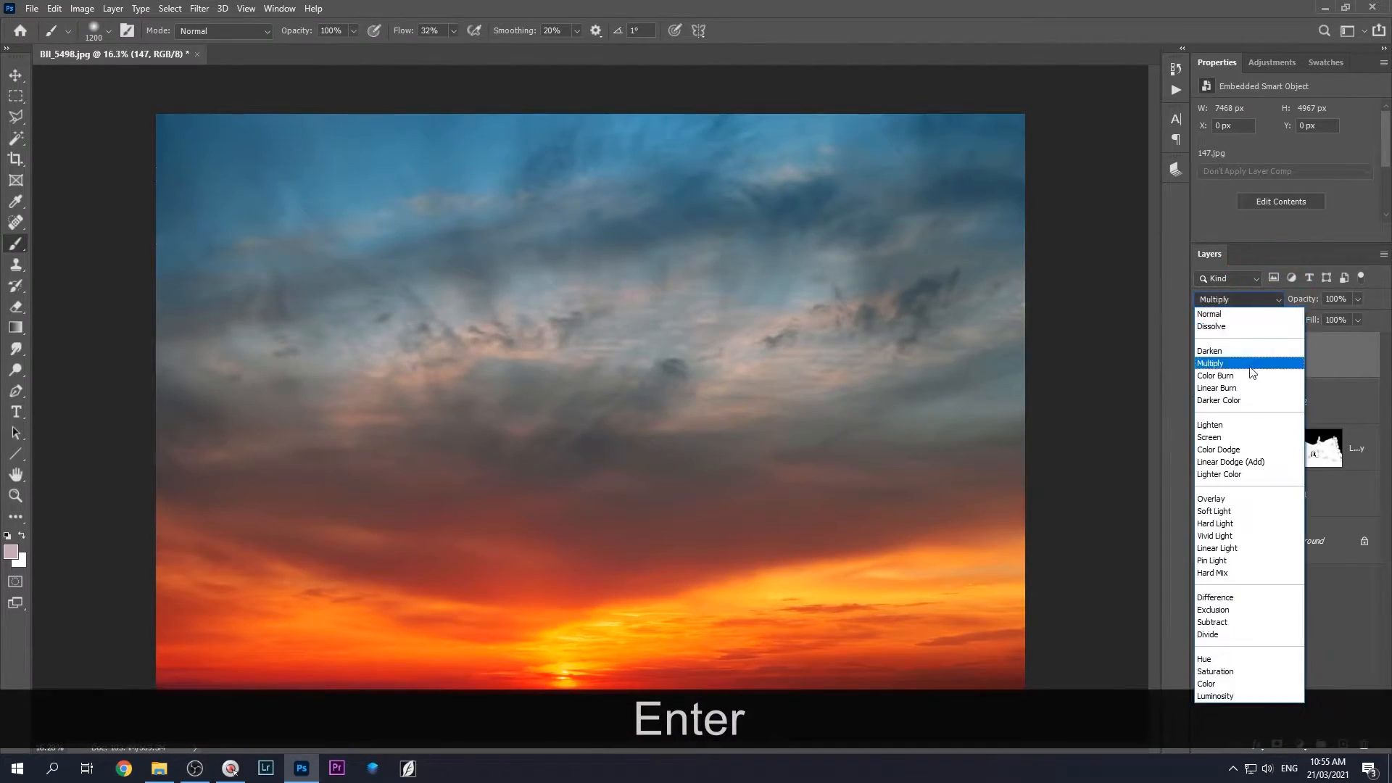
{"action": "left_click", "coordinate": [1243, 366]}
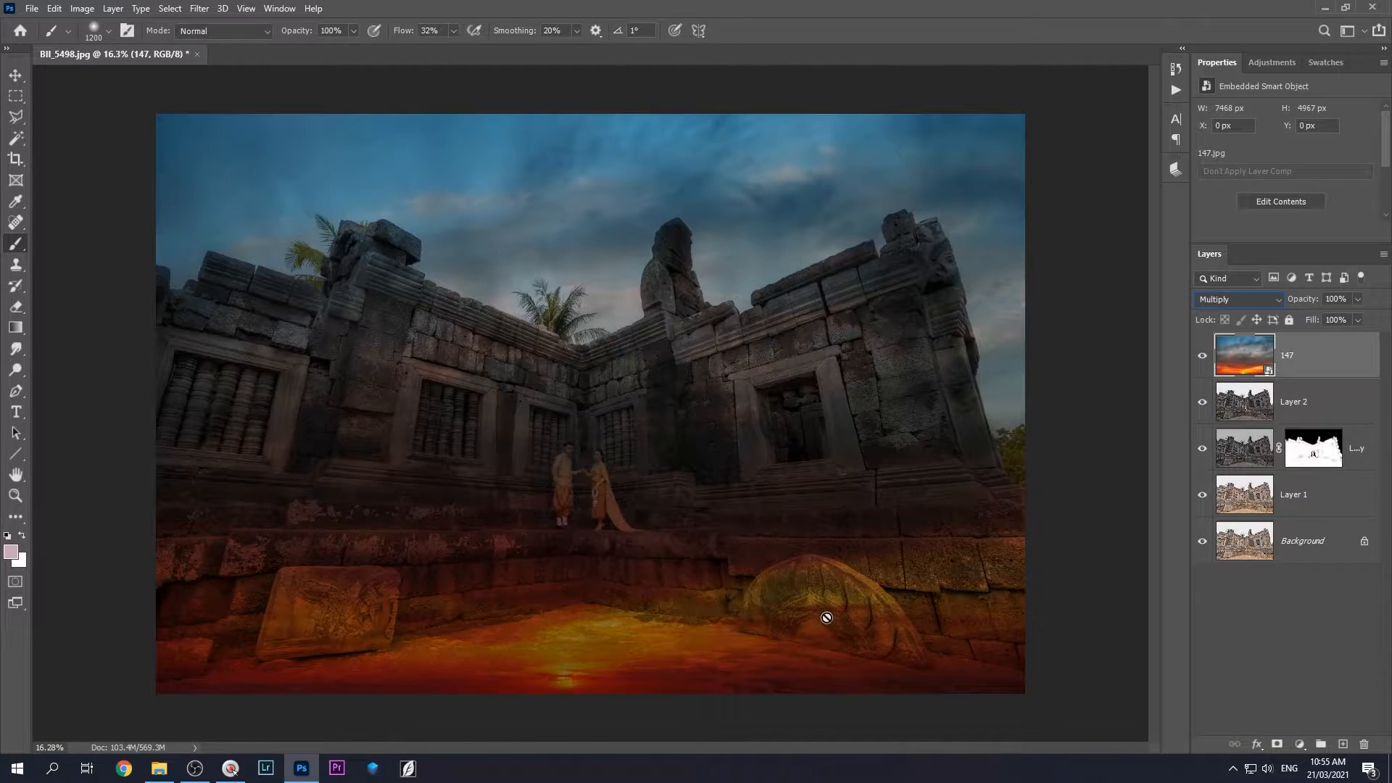
{"action": "left_click_drag", "start_coordinate": [1330, 360], "coordinate": [1363, 745]}
Place sky image 162 from the overlay folder, scale it to cover the whole photo, and set its blend mode to Multiply
{"action": "left_click", "coordinate": [159, 768]}
{"action": "left_click_drag", "start_coordinate": [647, 333], "coordinate": [400, 638]}
{"action": "left_click_drag", "start_coordinate": [646, 427], "coordinate": [453, 299]}
{"action": "mouse_move", "coordinate": [610, 414]}
{"action": "left_mouse_down"}
{"action": "mouse_move", "coordinate": [976, 701]}
{"action": "mouse_move", "coordinate": [1029, 700]}
{"action": "left_mouse_up"}
{"action": "key", "text": "Return"}
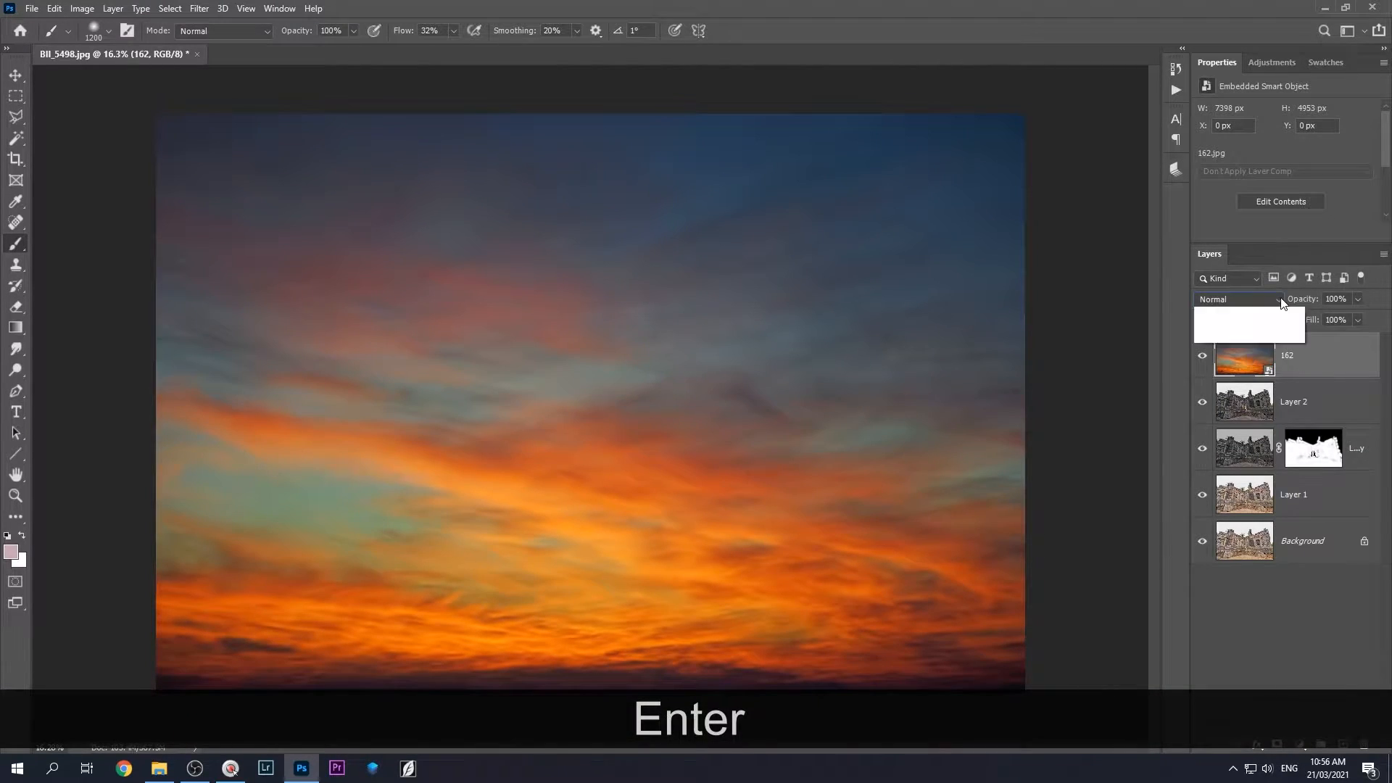
{"action": "left_click", "coordinate": [1280, 298]}
{"action": "left_click", "coordinate": [1232, 332]}
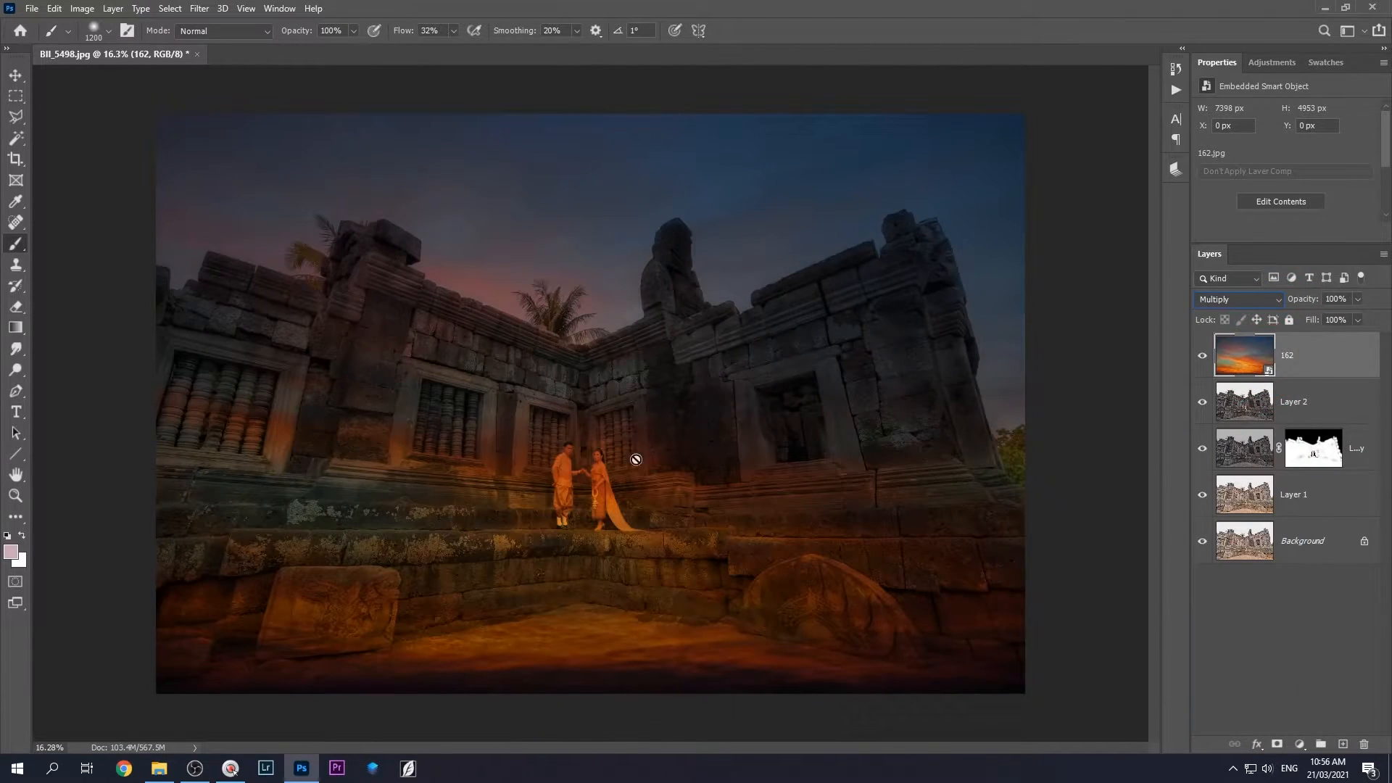
Add a mask to the 162 sky layer and paint black over the temple and ground with a 2000 px brush at 30% flow
{"action": "left_click", "coordinate": [1277, 745]}
{"action": "left_click", "coordinate": [5, 537]}
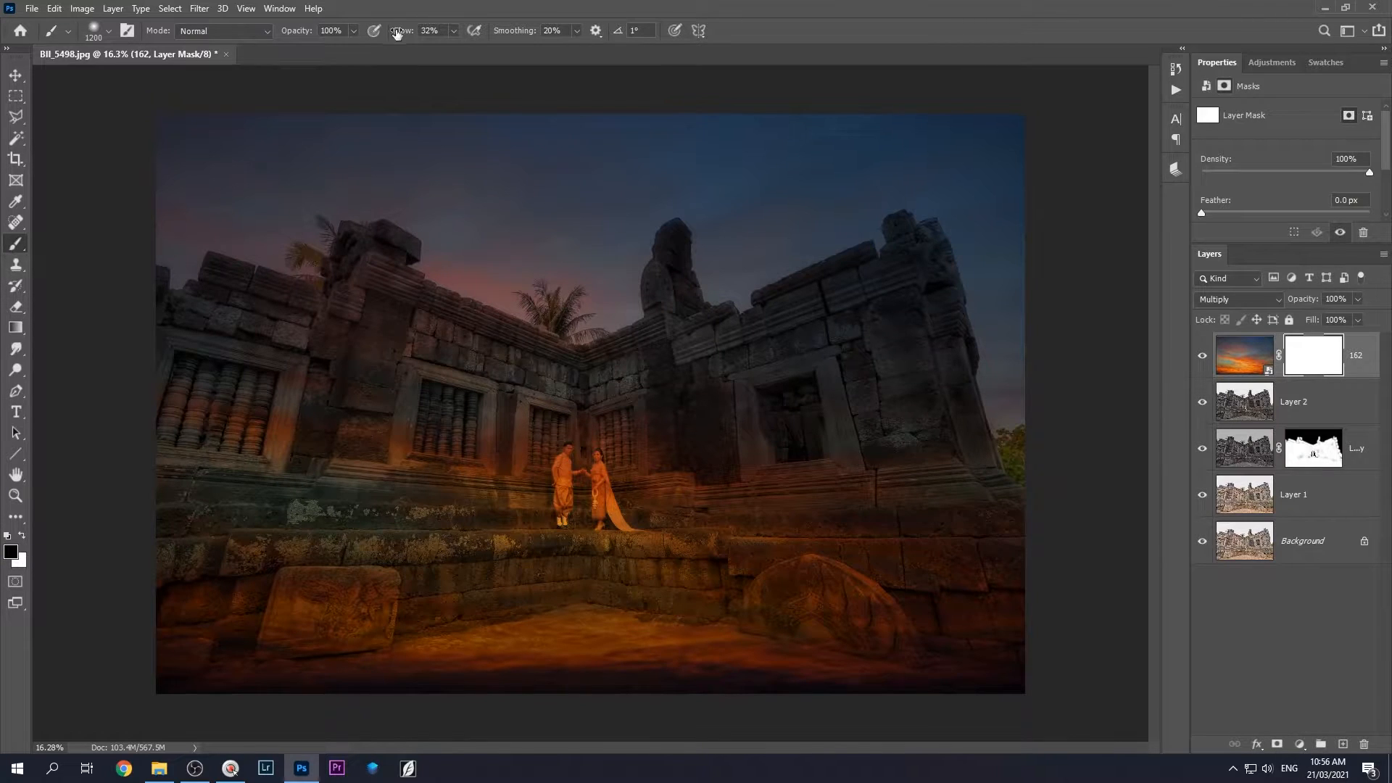
{"action": "left_click_drag", "start_coordinate": [392, 34], "coordinate": [389, 33]}
{"action": "key", "text": "bracketright"}
{"action": "key", "text": "bracketright"}
{"action": "key", "text": "bracketright"}
{"action": "key", "text": "bracketright"}
{"action": "key", "text": "bracketright"}
{"action": "key", "text": "bracketright"}
{"action": "key", "text": "bracketright"}
{"action": "key", "text": "bracketright"}
{"action": "mouse_move", "coordinate": [210, 616]}
{"action": "left_mouse_down"}
{"action": "mouse_move", "coordinate": [310, 646]}
{"action": "mouse_move", "coordinate": [704, 652]}
{"action": "mouse_move", "coordinate": [1050, 568]}
{"action": "mouse_move", "coordinate": [161, 450]}
{"action": "mouse_move", "coordinate": [985, 401]}
{"action": "mouse_move", "coordinate": [560, 454]}
{"action": "mouse_move", "coordinate": [181, 367]}
{"action": "mouse_move", "coordinate": [413, 435]}
{"action": "mouse_move", "coordinate": [908, 451]}
{"action": "mouse_move", "coordinate": [988, 662]}
{"action": "mouse_move", "coordinate": [981, 652]}
{"action": "left_mouse_up"}
Try painting white on the sky mask over the lower walls and ground with the 2000 px brush at 22% flow
{"action": "key", "text": "x"}
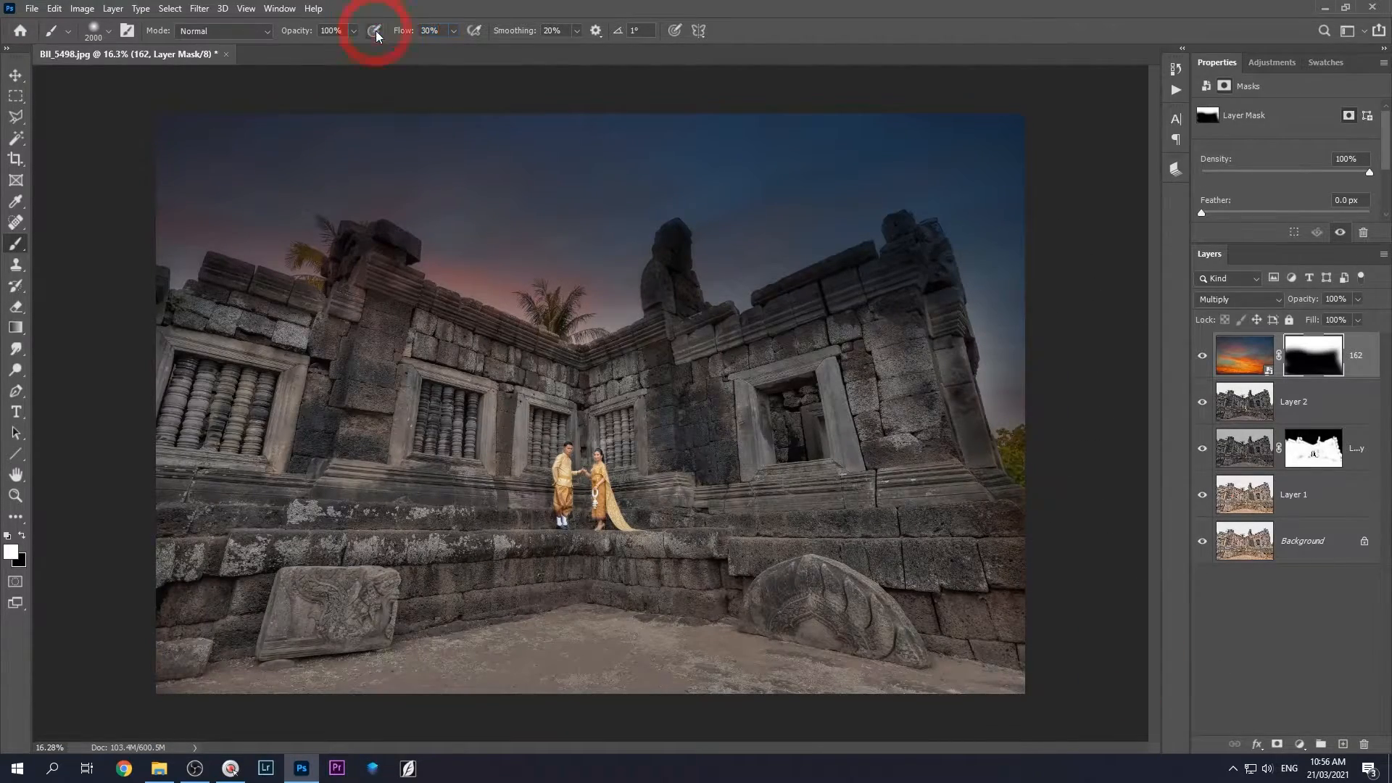
{"action": "left_click_drag", "start_coordinate": [398, 32], "coordinate": [393, 32]}
{"action": "left_click_drag", "start_coordinate": [230, 453], "coordinate": [160, 587]}
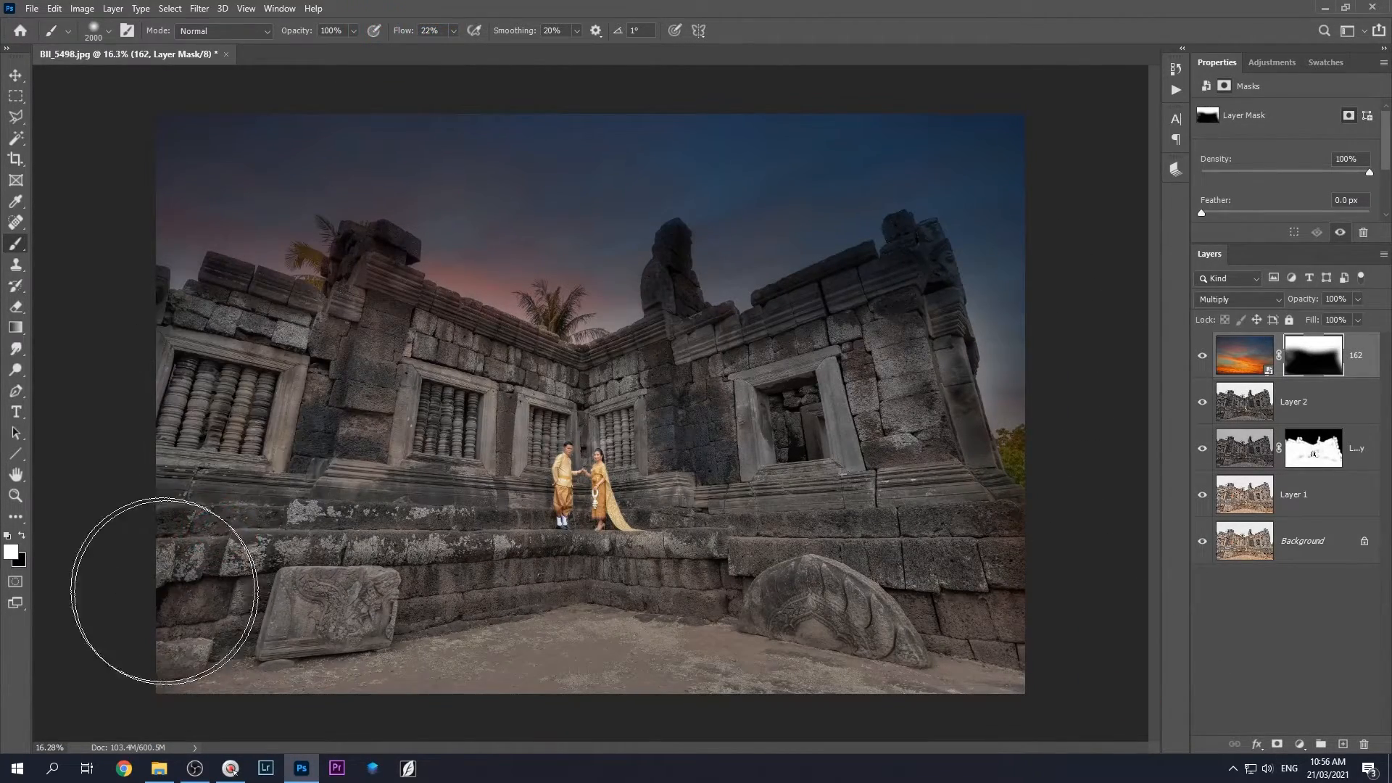
{"action": "mouse_move", "coordinate": [385, 553]}
{"action": "left_mouse_down"}
{"action": "mouse_move", "coordinate": [466, 513]}
{"action": "mouse_move", "coordinate": [923, 497]}
{"action": "mouse_move", "coordinate": [920, 628]}
{"action": "left_mouse_up"}
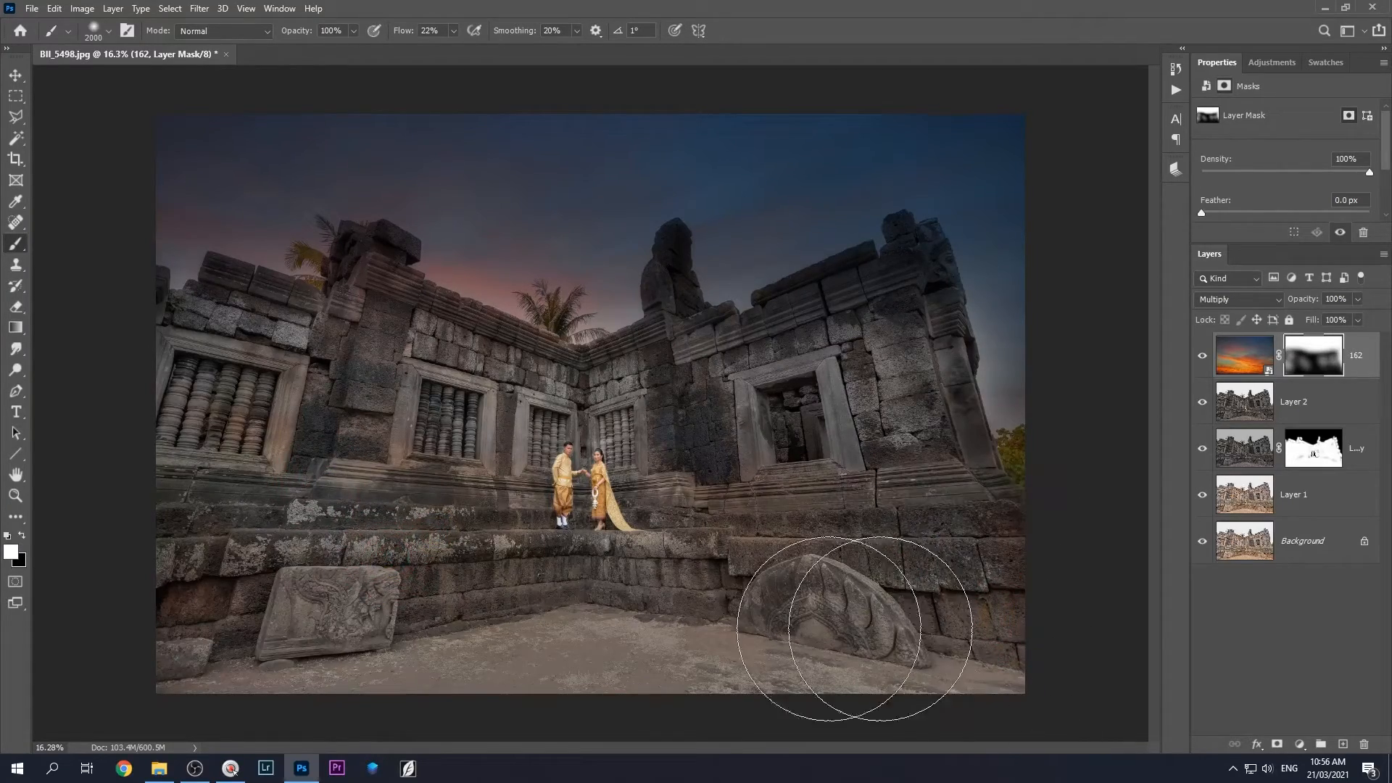
Undo the white strokes on the sky layer's mask
{"action": "key", "text": "ctrl+z"}
{"action": "key", "text": "ctrl+z"}
{"action": "key", "text": "ctrl+z"}
{"action": "key", "text": "ctrl+z"}
{"action": "key", "text": "ctrl+z"}
{"action": "key", "text": "ctrl+z"}
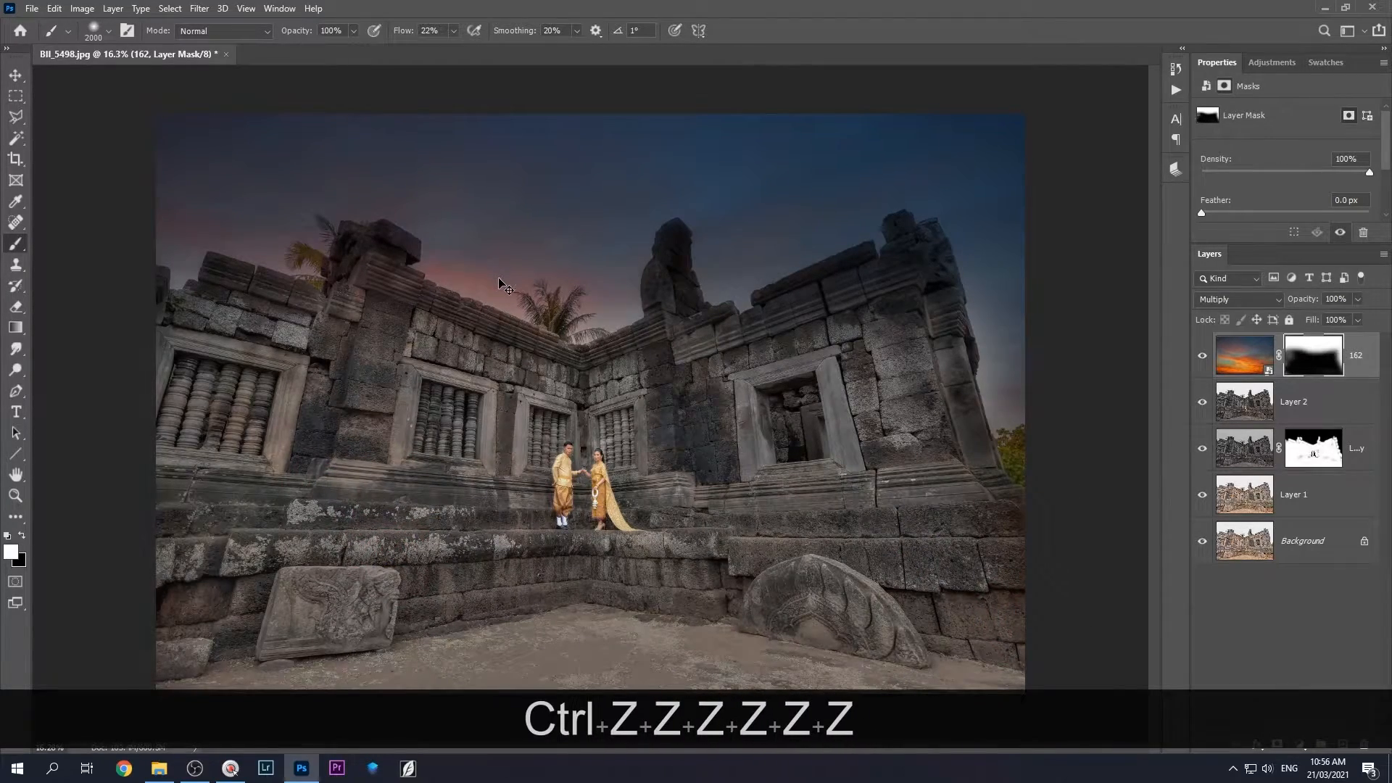
{"action": "key", "text": "ctrl+z"}
Paint white on the sky mask over the temple walls and lower stones with an 800 px brush at 10% flow
{"action": "type", "text": "10"}
{"action": "key", "text": "Return"}
{"action": "key", "text": "bracketleft"}
{"action": "key", "text": "bracketleft"}
{"action": "key", "text": "bracketleft"}
{"action": "key", "text": "bracketleft"}
{"action": "key", "text": "bracketleft"}
{"action": "key", "text": "bracketleft"}
{"action": "key", "text": "bracketleft"}
{"action": "key", "text": "bracketleft"}
{"action": "key", "text": "bracketleft"}
{"action": "key", "text": "bracketleft"}
{"action": "key", "text": "bracketleft"}
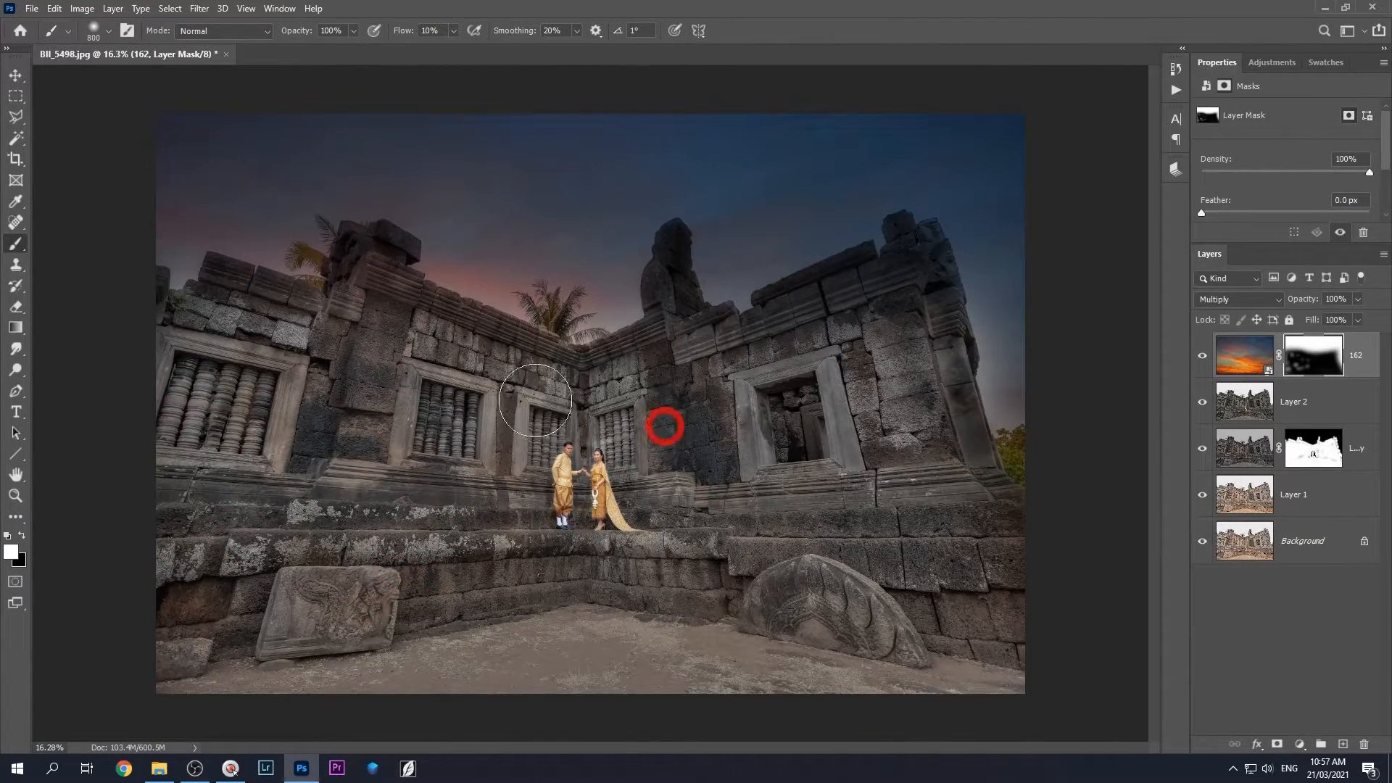
{"action": "mouse_move", "coordinate": [941, 558]}
{"action": "left_mouse_down"}
{"action": "mouse_move", "coordinate": [716, 585]}
{"action": "mouse_move", "coordinate": [298, 563]}
{"action": "left_mouse_up"}
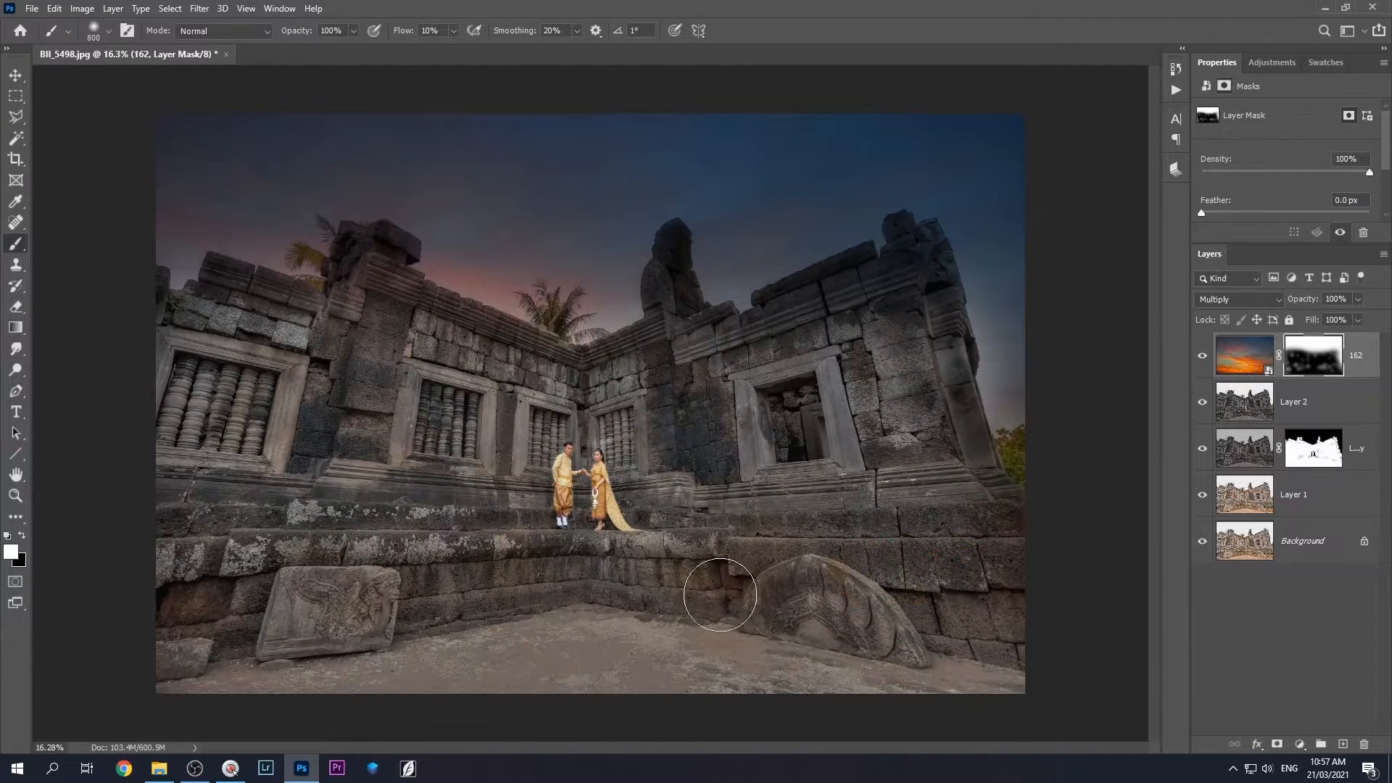
Paint black on the sky mask at 10% flow to lighten the lower wall and carved stones
{"action": "key", "text": "x"}
{"action": "left_click_drag", "start_coordinate": [718, 610], "coordinate": [532, 577]}
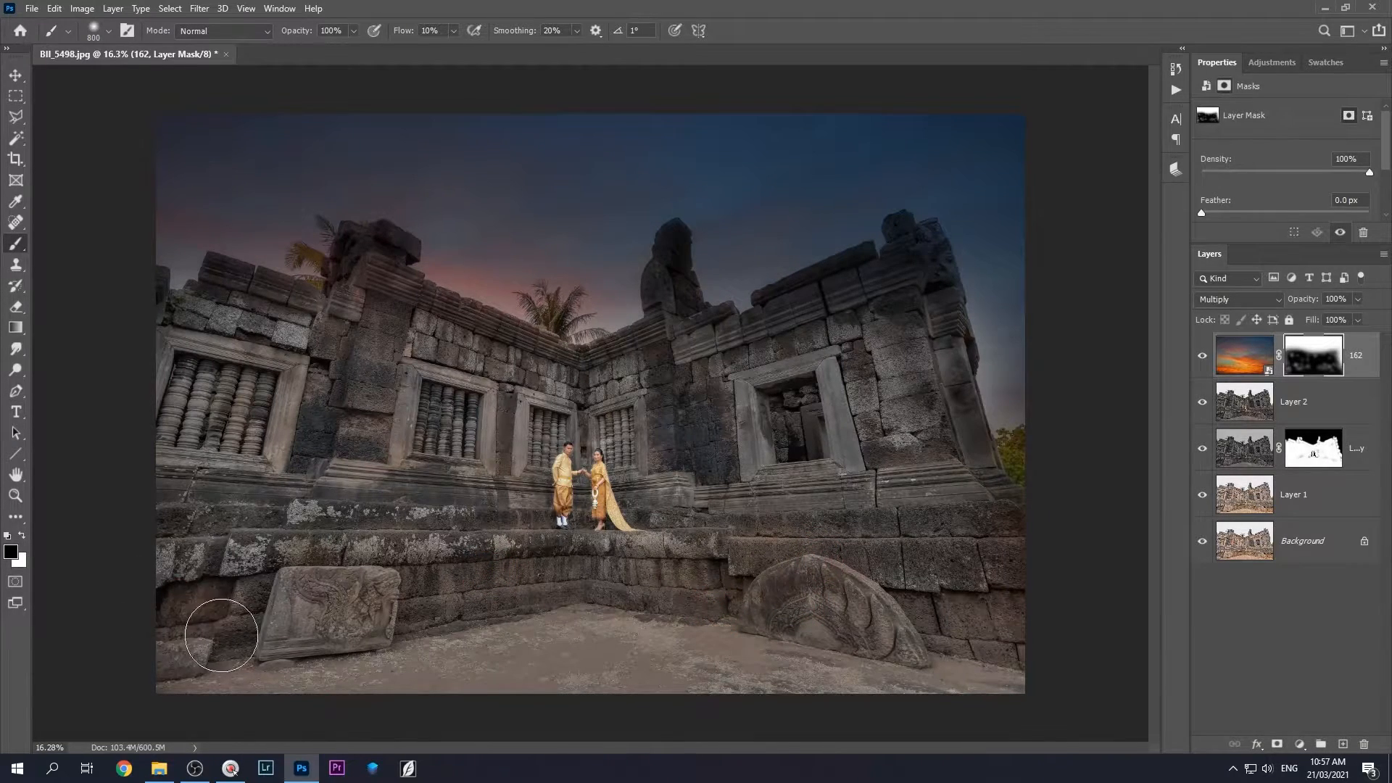
Set the brush flow to 2% and paint white on the sky mask across the courtyard ground for a faint sunset tint
{"action": "key", "text": "x"}
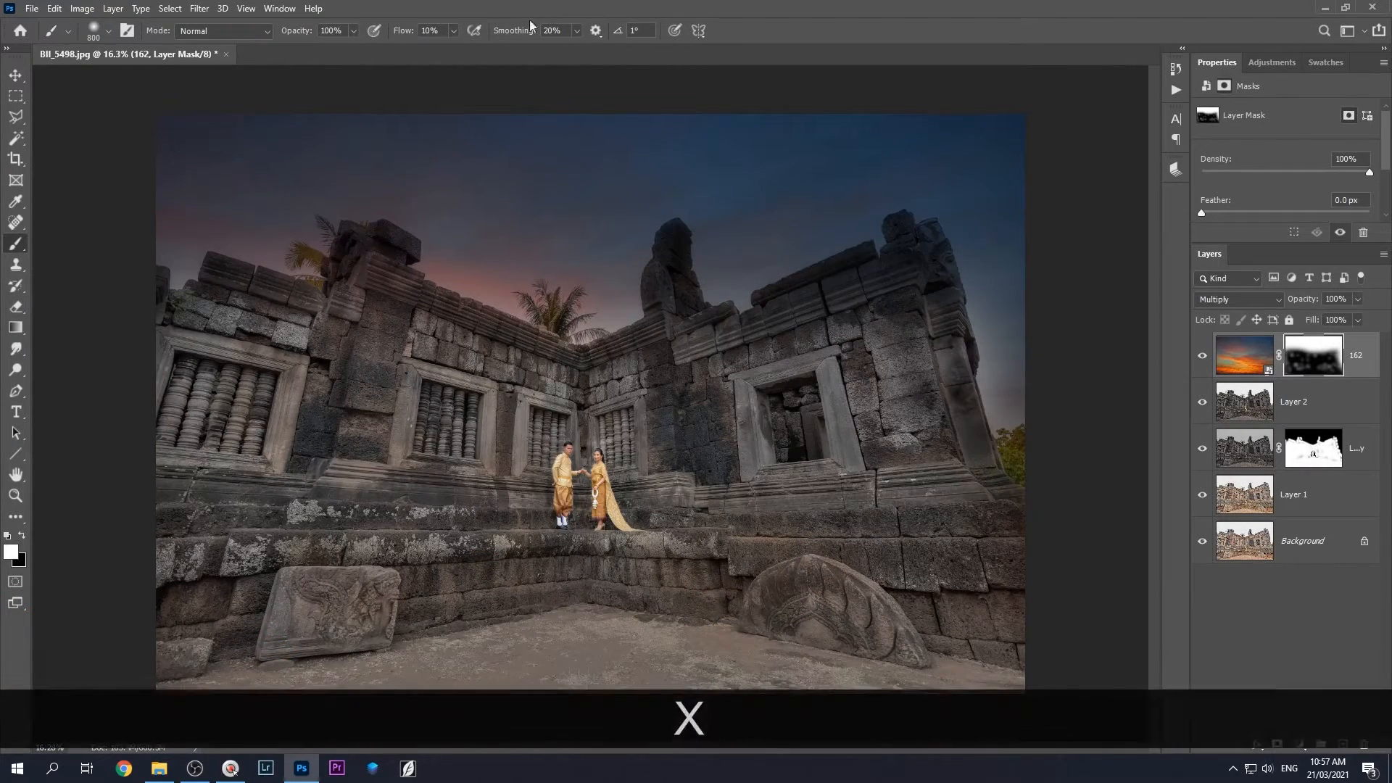
{"action": "left_click_drag", "start_coordinate": [394, 34], "coordinate": [394, 34]}
{"action": "left_click_drag", "start_coordinate": [544, 683], "coordinate": [534, 643]}
{"action": "left_click_drag", "start_coordinate": [688, 654], "coordinate": [720, 664]}
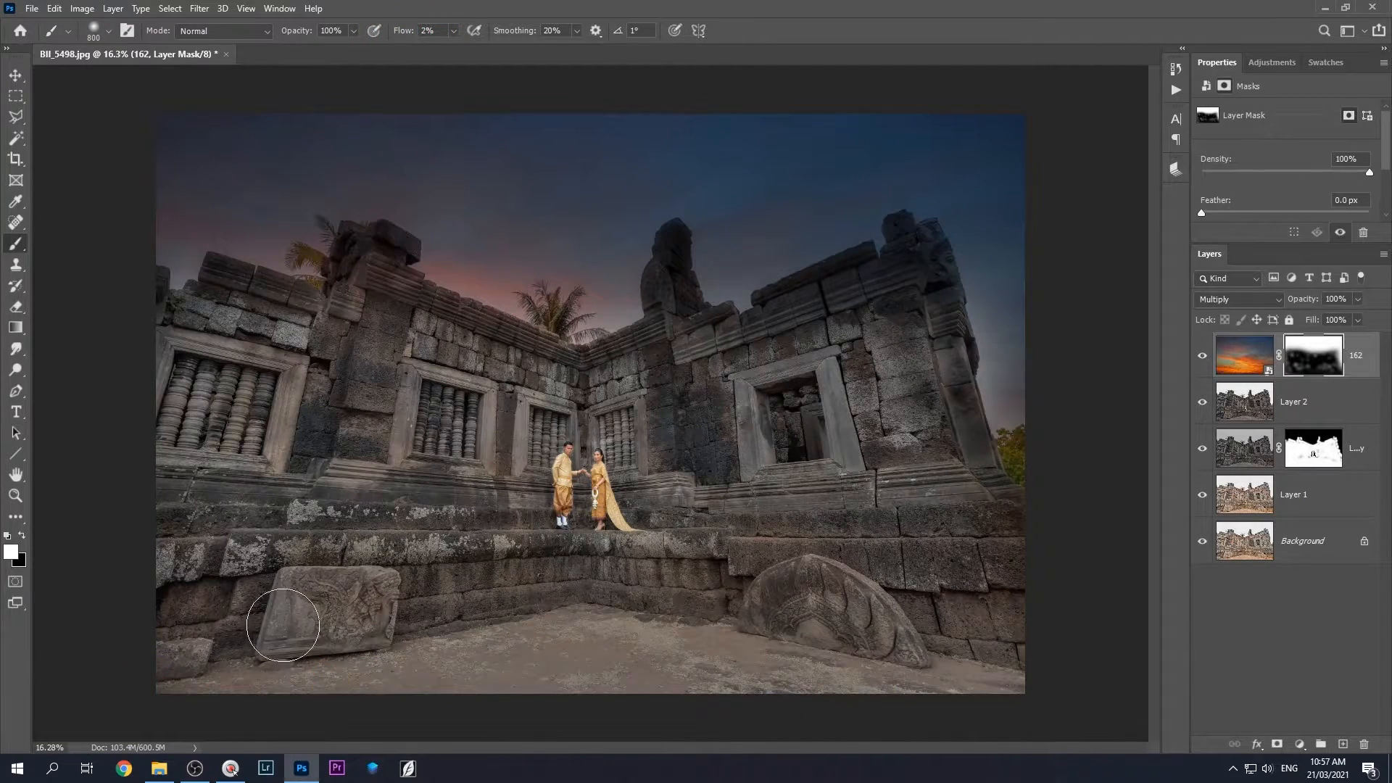
{"action": "mouse_move", "coordinate": [213, 681]}
{"action": "left_mouse_down"}
{"action": "mouse_move", "coordinate": [254, 620]}
{"action": "mouse_move", "coordinate": [547, 659]}
{"action": "left_mouse_up"}
{"action": "left_click_drag", "start_coordinate": [410, 652], "coordinate": [577, 707]}
{"action": "mouse_move", "coordinate": [783, 701]}
{"action": "left_mouse_down"}
{"action": "mouse_move", "coordinate": [743, 630]}
{"action": "mouse_move", "coordinate": [669, 638]}
{"action": "left_mouse_up"}
{"action": "left_click_drag", "start_coordinate": [827, 698], "coordinate": [373, 676]}
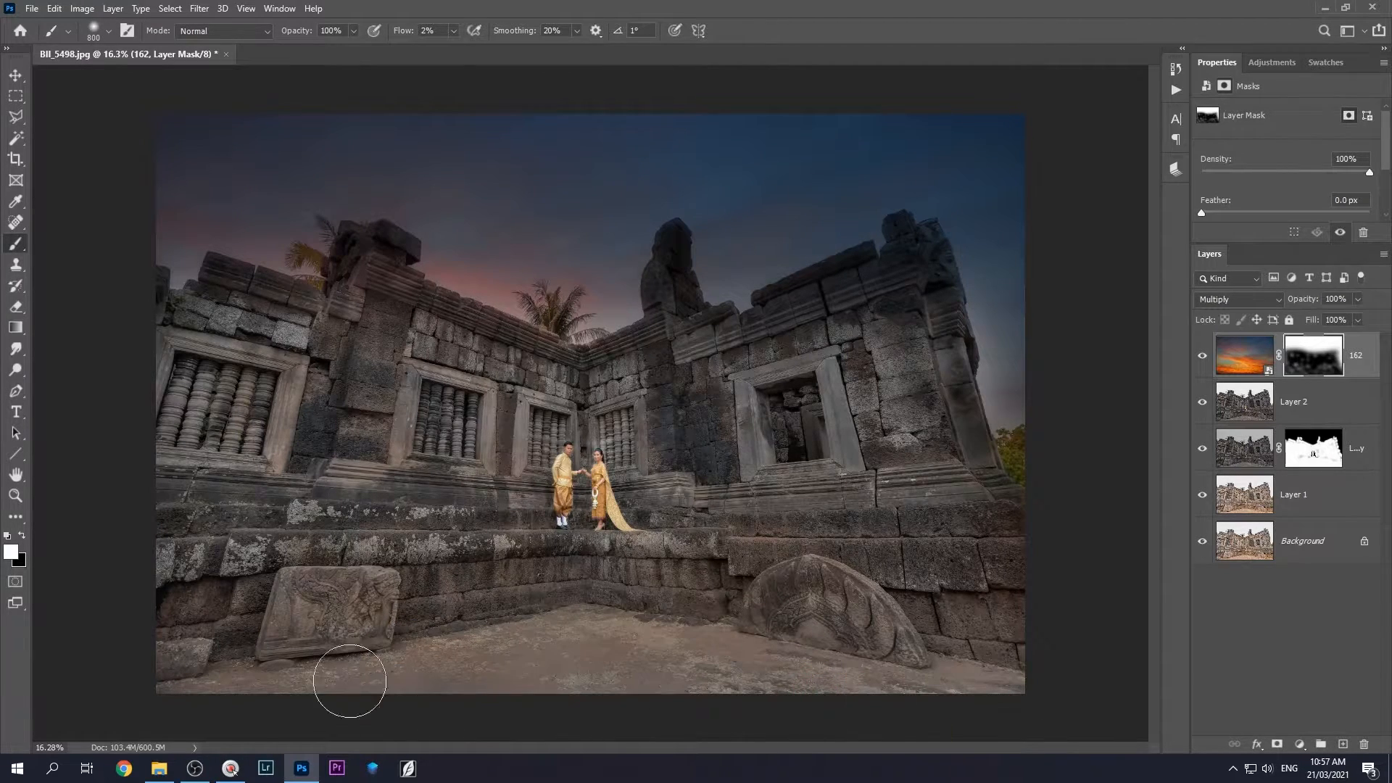
{"action": "scroll", "coordinate": [321, 527], "scroll_direction": "down", "scroll_amount": 2}
{"action": "scroll", "coordinate": [207, 411], "scroll_direction": "up", "scroll_amount": 1}
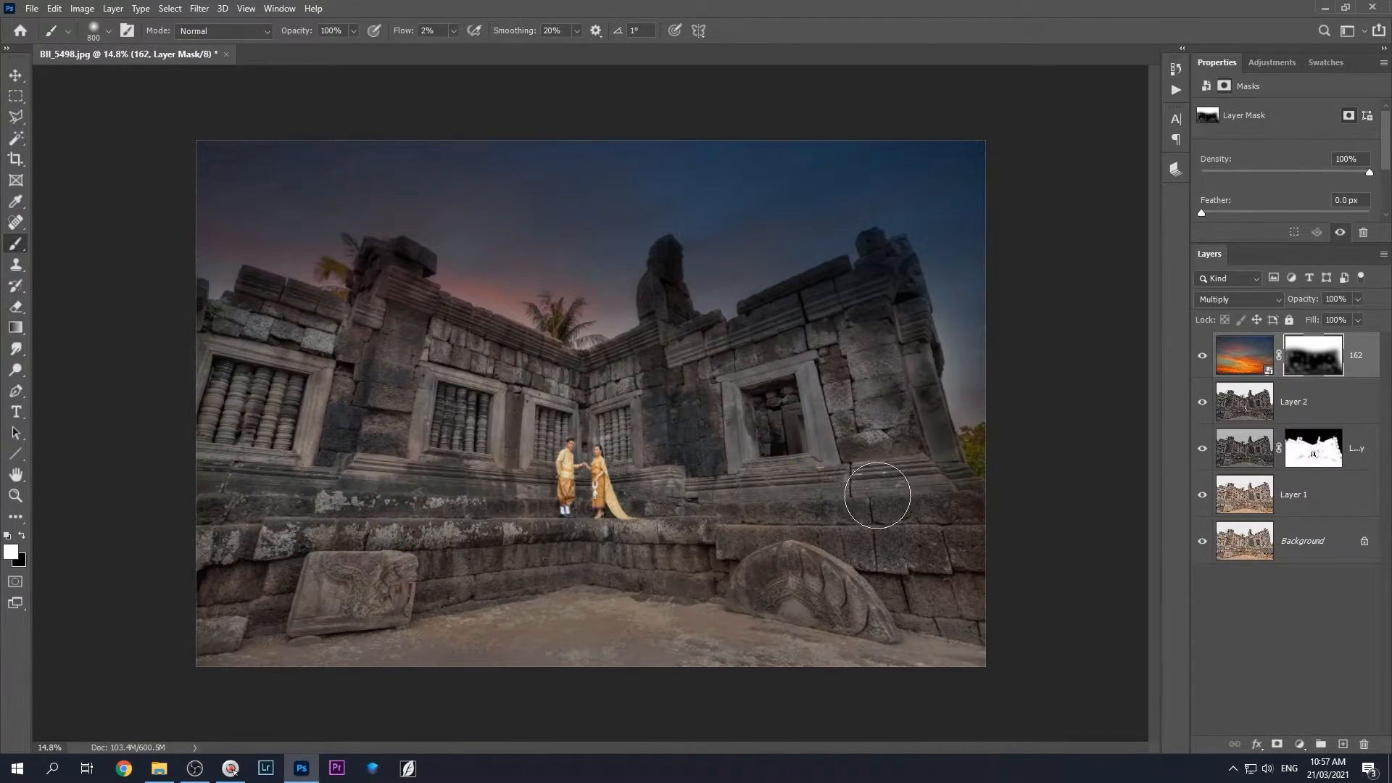
Stamp all visible layers into a new layer on top and open it in the Camera Raw Filter
{"action": "scroll", "coordinate": [869, 500], "scroll_direction": "up", "scroll_amount": 2}
{"action": "scroll", "coordinate": [855, 511], "scroll_direction": "down", "scroll_amount": 3}
{"action": "scroll", "coordinate": [834, 525], "scroll_direction": "up", "scroll_amount": 2}
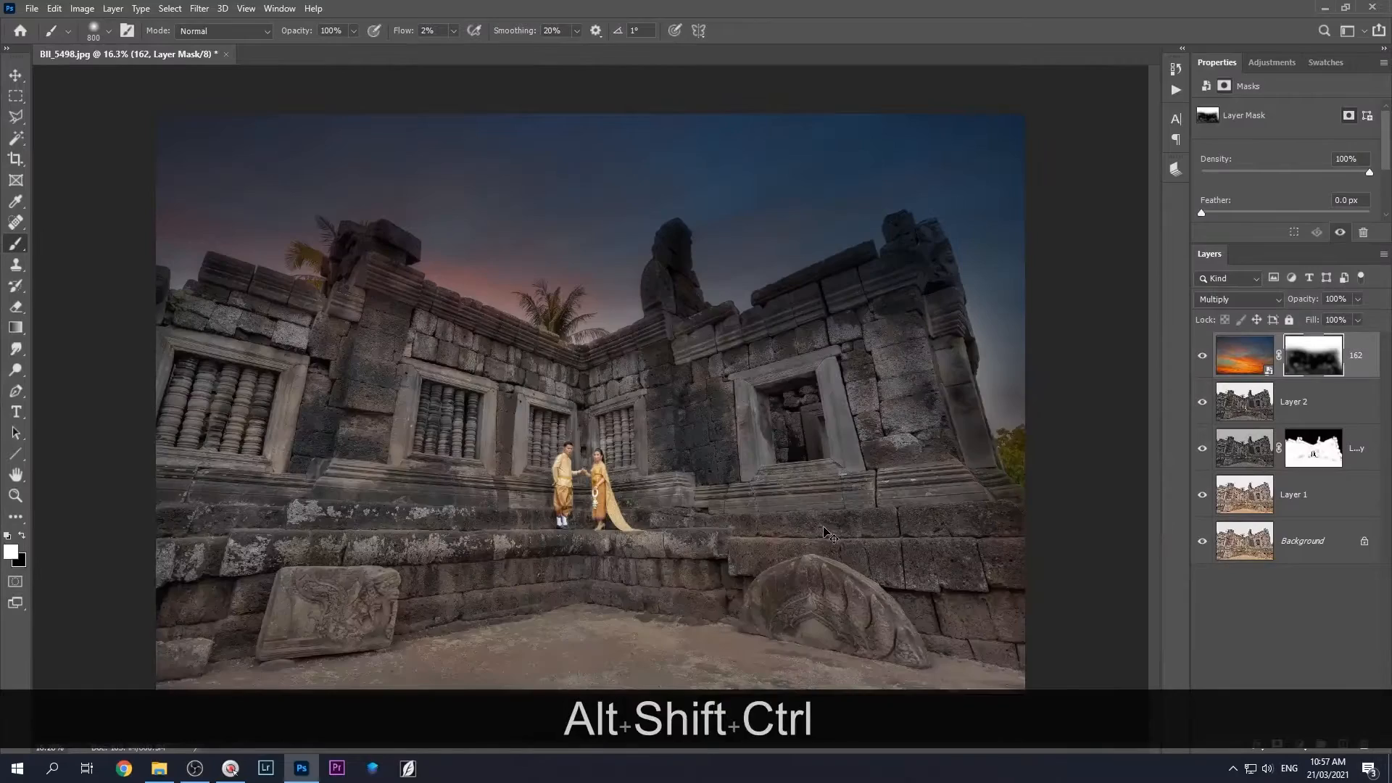
{"action": "key", "text": "ctrl+shift+alt+e"}
{"action": "key", "text": "ctrl+shift+a"}
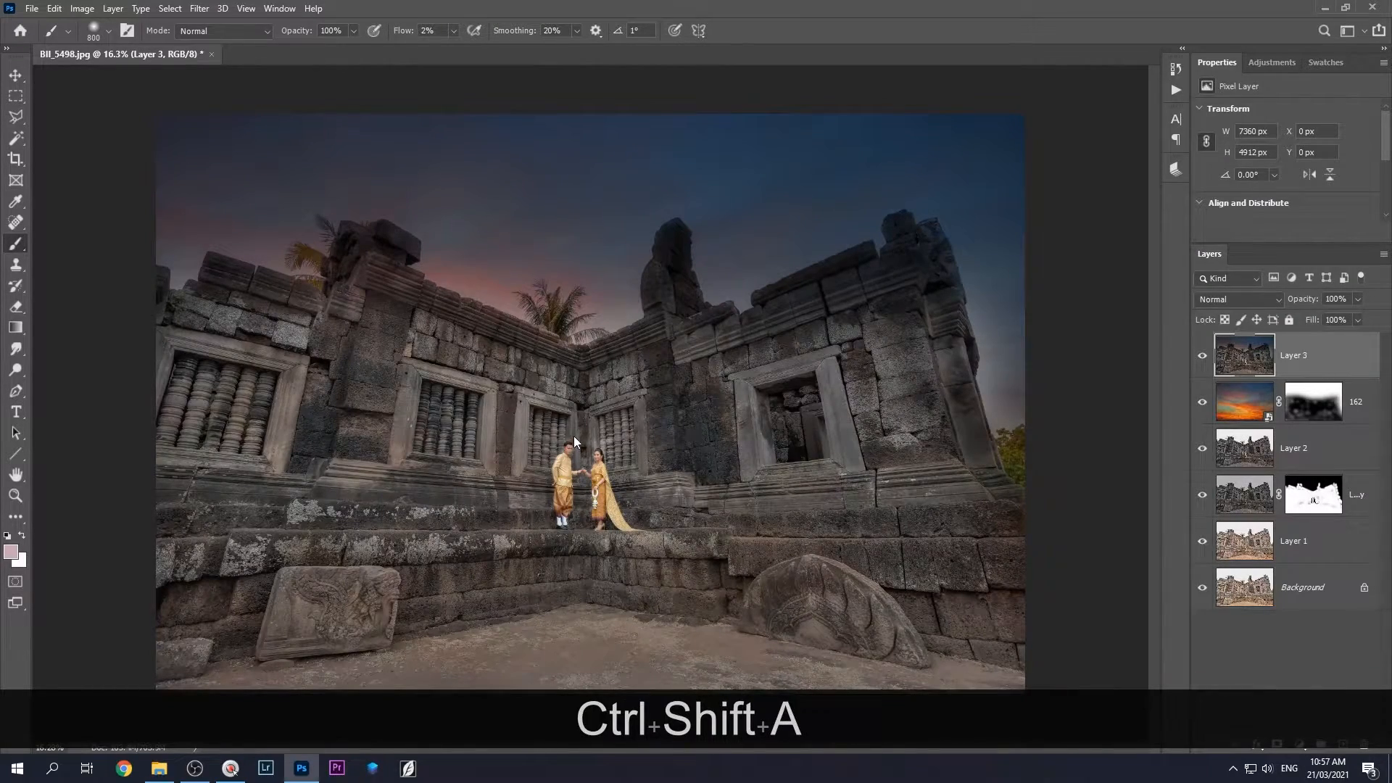
{"action": "scroll", "coordinate": [577, 431], "scroll_direction": "down", "scroll_amount": 3}
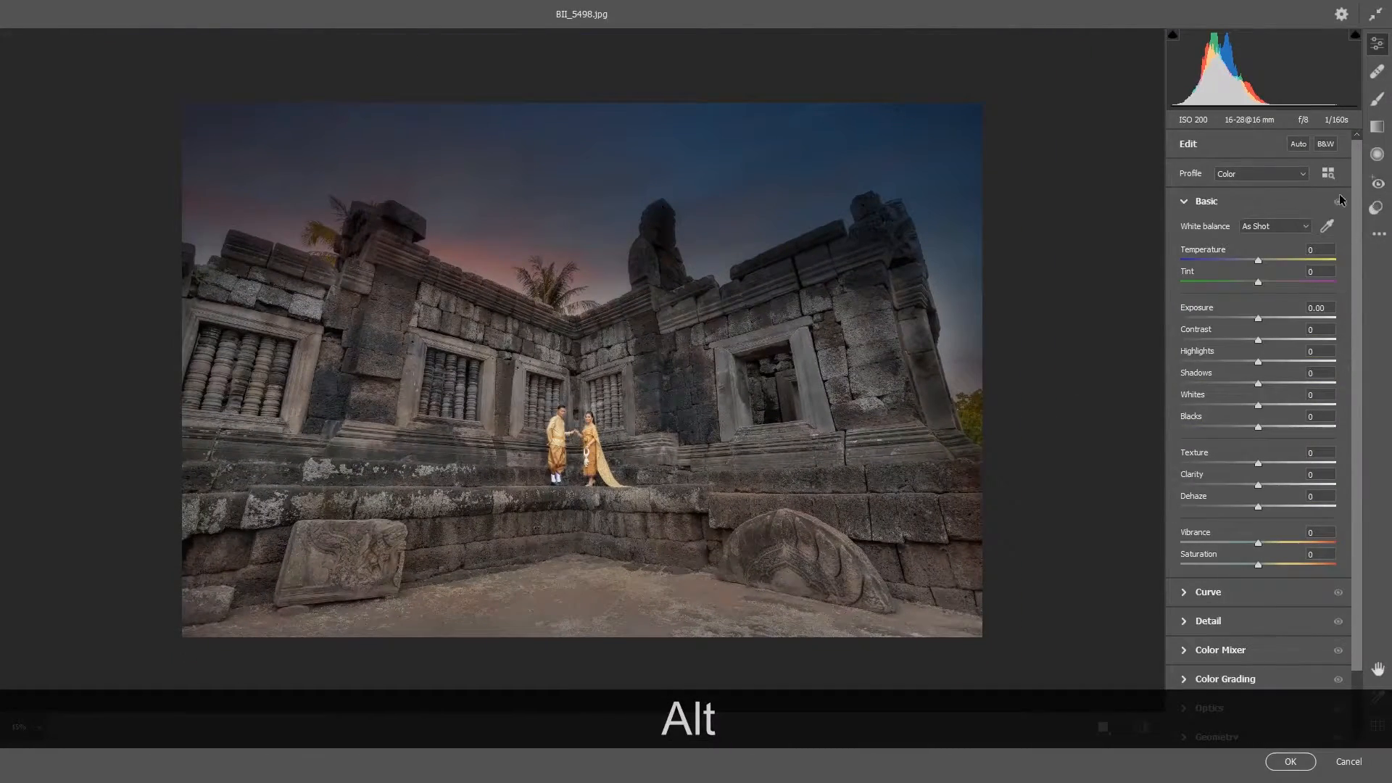
Add graduated filters over the ground and both lower corners, using Temperature +8, Exposure -0.75 and Whites -17 for the right one
{"action": "key", "text": "g"}
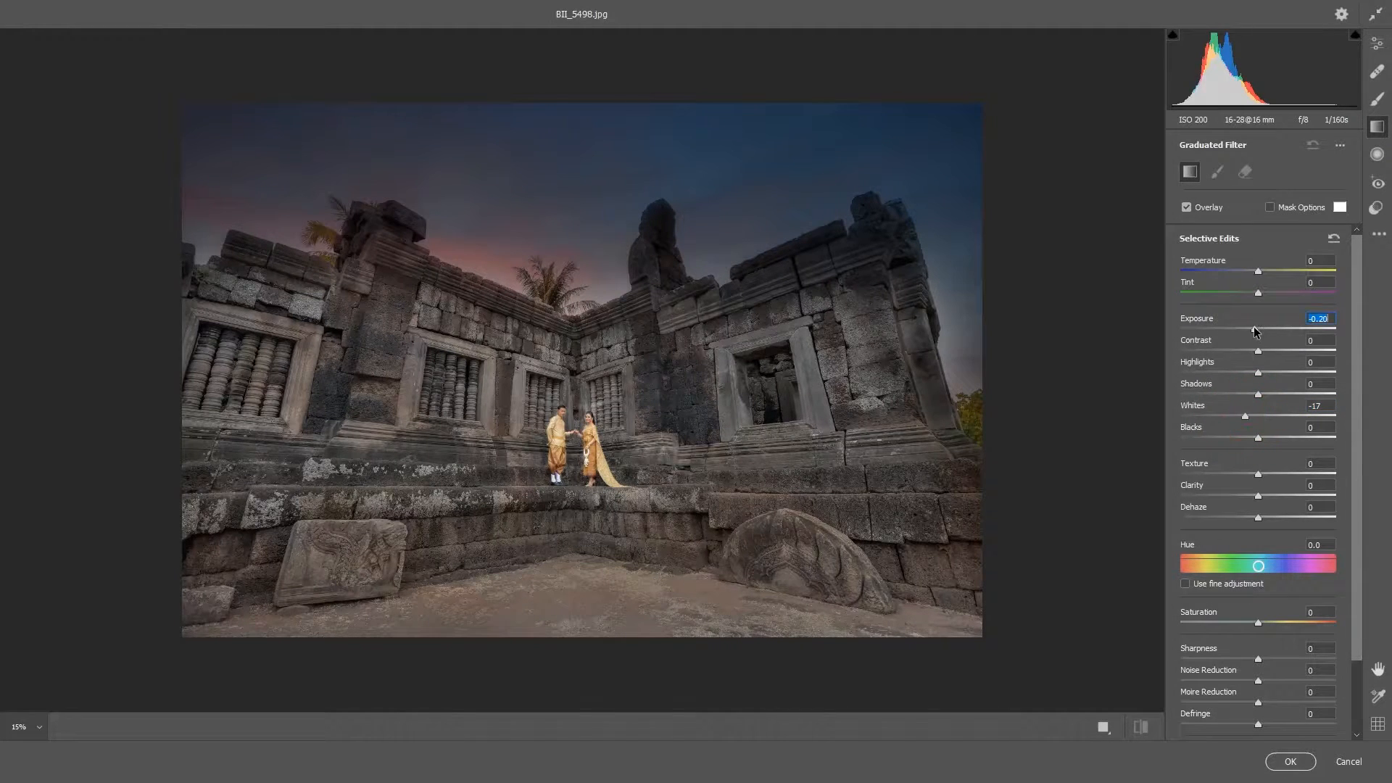
{"action": "mouse_move", "coordinate": [596, 662]}
{"action": "left_mouse_down"}
{"action": "mouse_move", "coordinate": [589, 204]}
{"action": "mouse_move", "coordinate": [594, 328]}
{"action": "mouse_move", "coordinate": [595, 298]}
{"action": "left_mouse_up"}
{"action": "mouse_move", "coordinate": [141, 566]}
{"action": "left_mouse_down"}
{"action": "mouse_move", "coordinate": [560, 523]}
{"action": "mouse_move", "coordinate": [640, 492]}
{"action": "mouse_move", "coordinate": [623, 458]}
{"action": "left_mouse_up"}
{"action": "left_click_drag", "start_coordinate": [1056, 545], "coordinate": [674, 222]}
{"action": "left_click_drag", "start_coordinate": [1258, 334], "coordinate": [1245, 335]}
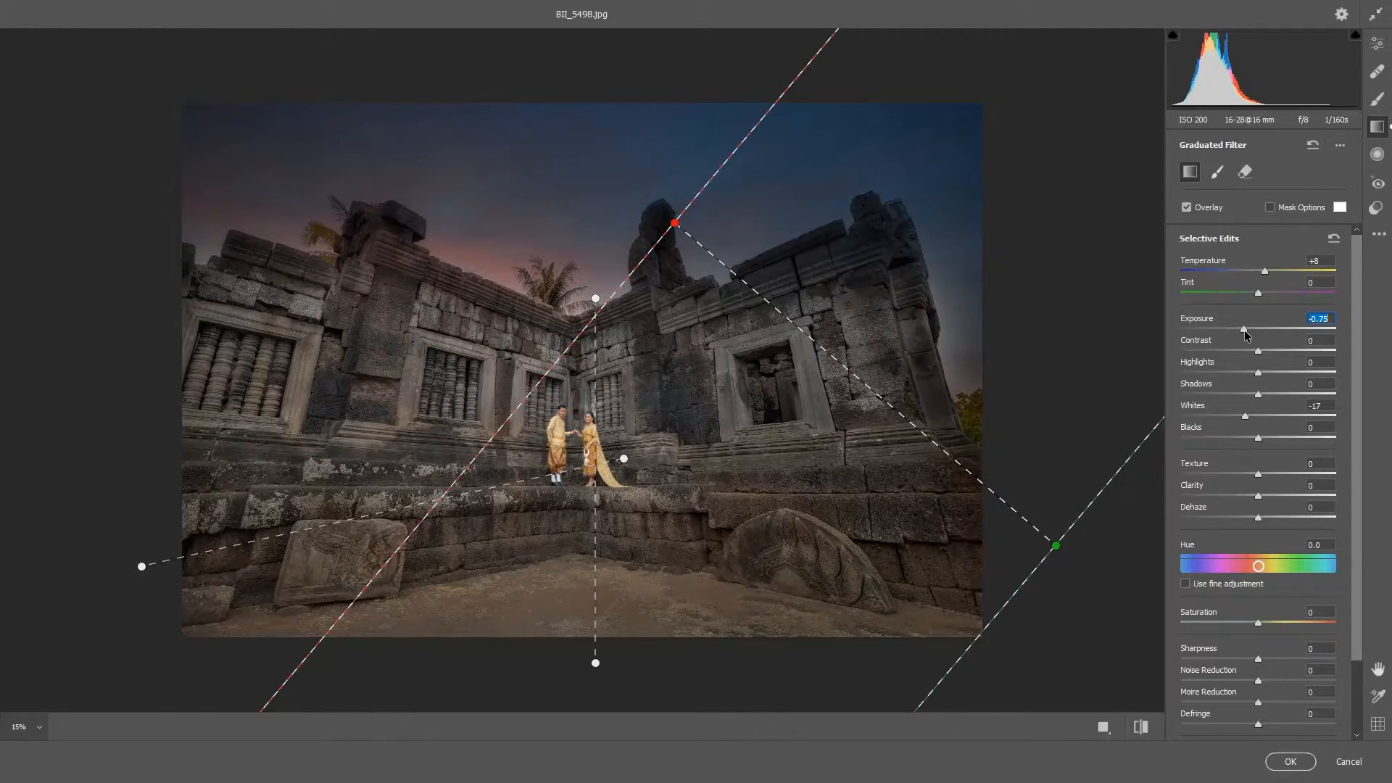
Extend the right-hand graduated filter at Exposure -0.60 and add another one from the lower-left corner toward the central tower
{"action": "left_click_drag", "start_coordinate": [674, 225], "coordinate": [658, 197]}
{"action": "mouse_move", "coordinate": [121, 524]}
{"action": "left_mouse_down"}
{"action": "mouse_move", "coordinate": [623, 127]}
{"action": "mouse_move", "coordinate": [602, 100]}
{"action": "mouse_move", "coordinate": [193, 490]}
{"action": "left_mouse_up"}
{"action": "key", "text": "BackSpace"}
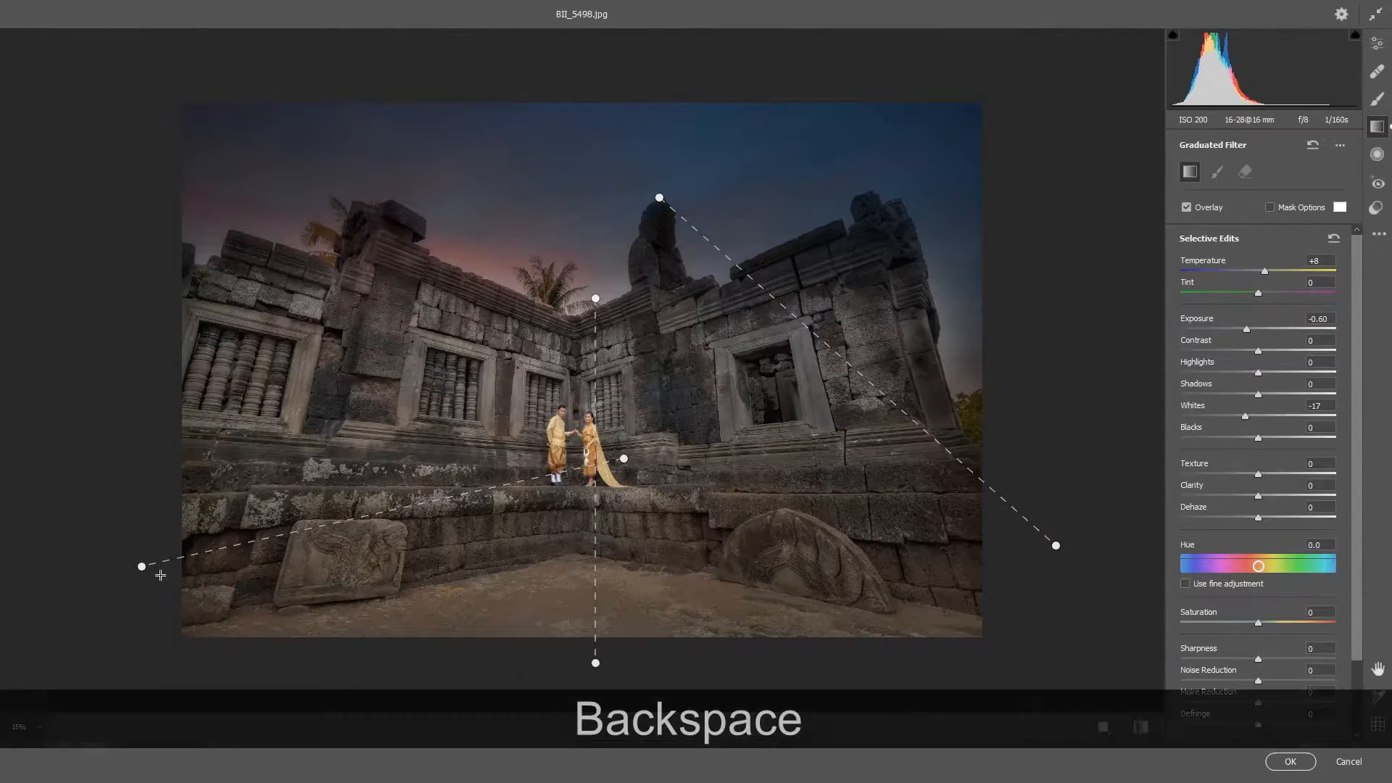
{"action": "mouse_move", "coordinate": [247, 649]}
{"action": "left_mouse_down"}
{"action": "mouse_move", "coordinate": [624, 107]}
{"action": "mouse_move", "coordinate": [732, 156]}
{"action": "mouse_move", "coordinate": [646, 175]}
{"action": "left_mouse_up"}
{"action": "key", "text": "Return"}
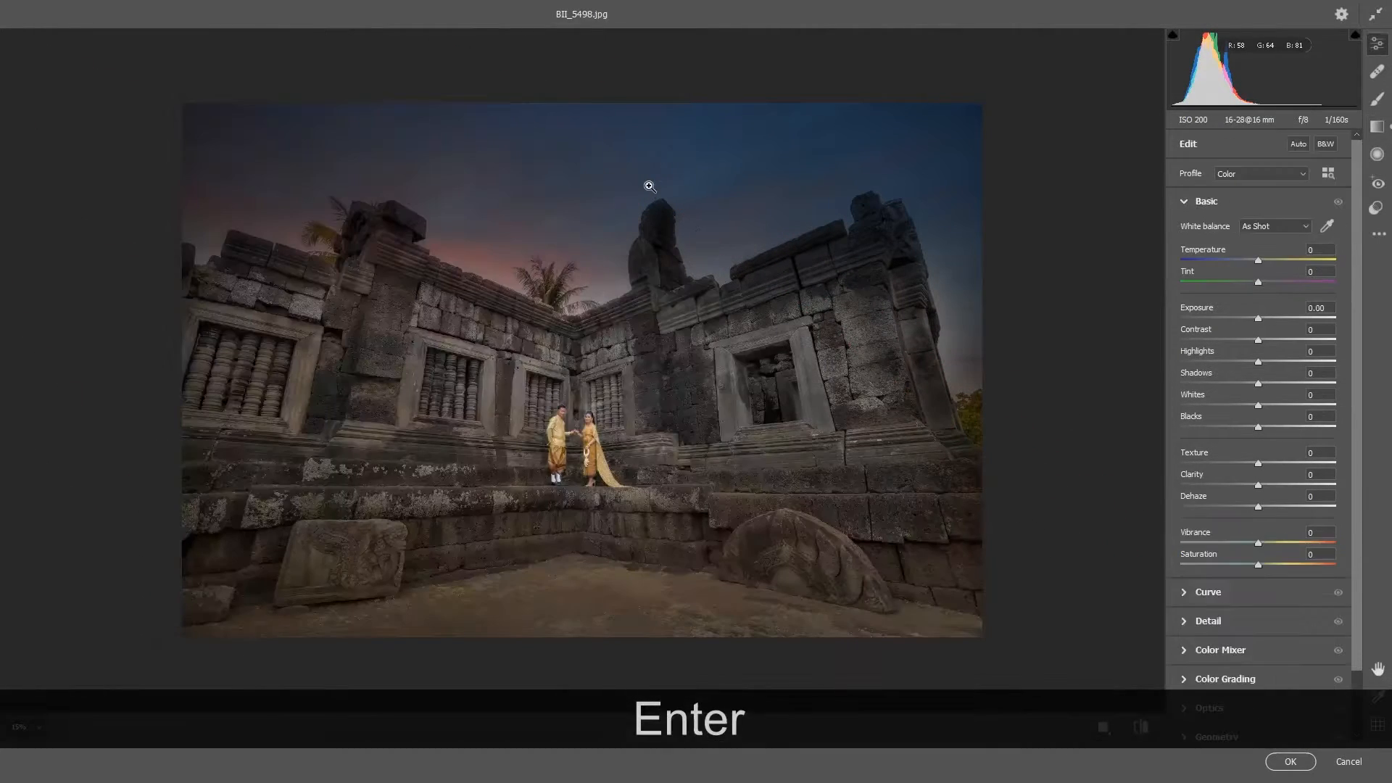
Add an inverted radial filter around the couple with Exposure 0.00 and Whites -15
{"action": "key", "text": "j"}
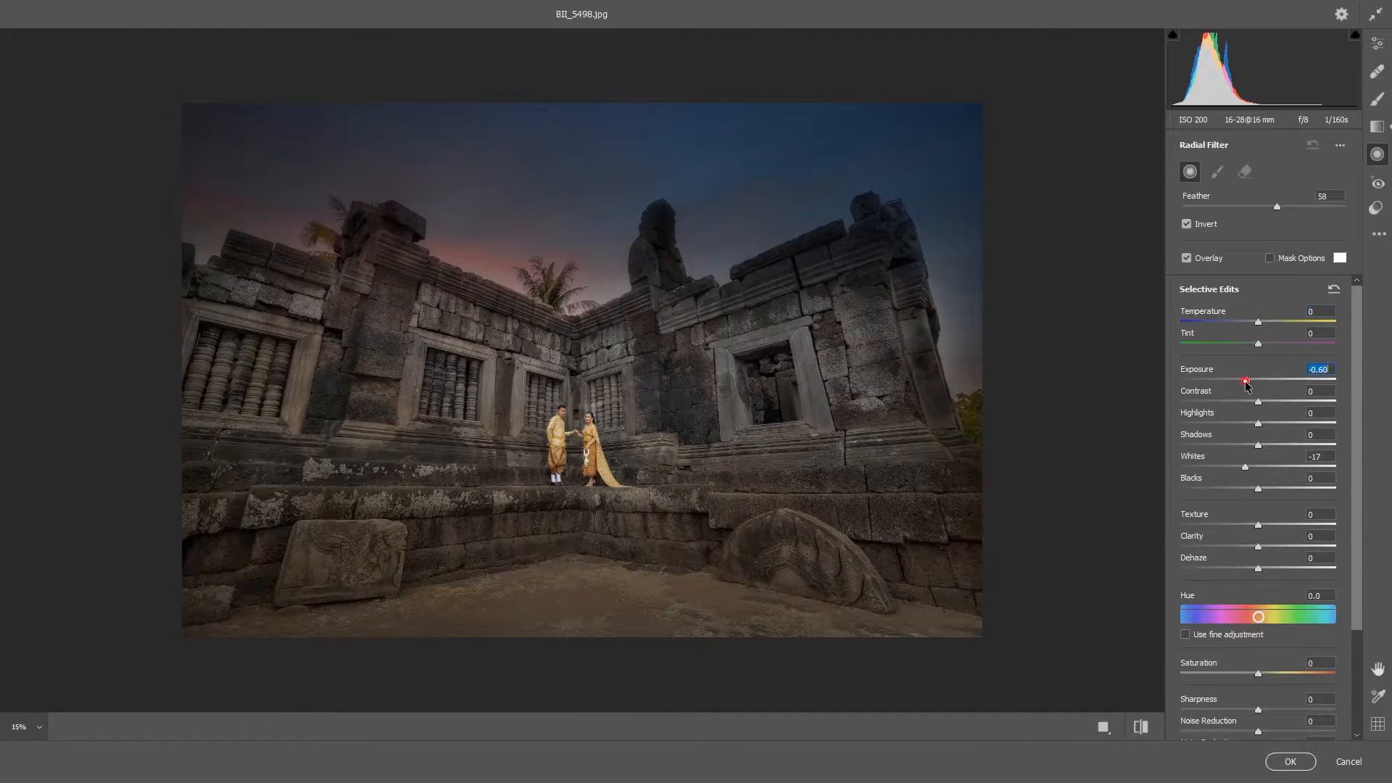
{"action": "left_click_drag", "start_coordinate": [572, 449], "coordinate": [638, 537]}
{"action": "left_click_drag", "start_coordinate": [1224, 471], "coordinate": [1239, 465]}
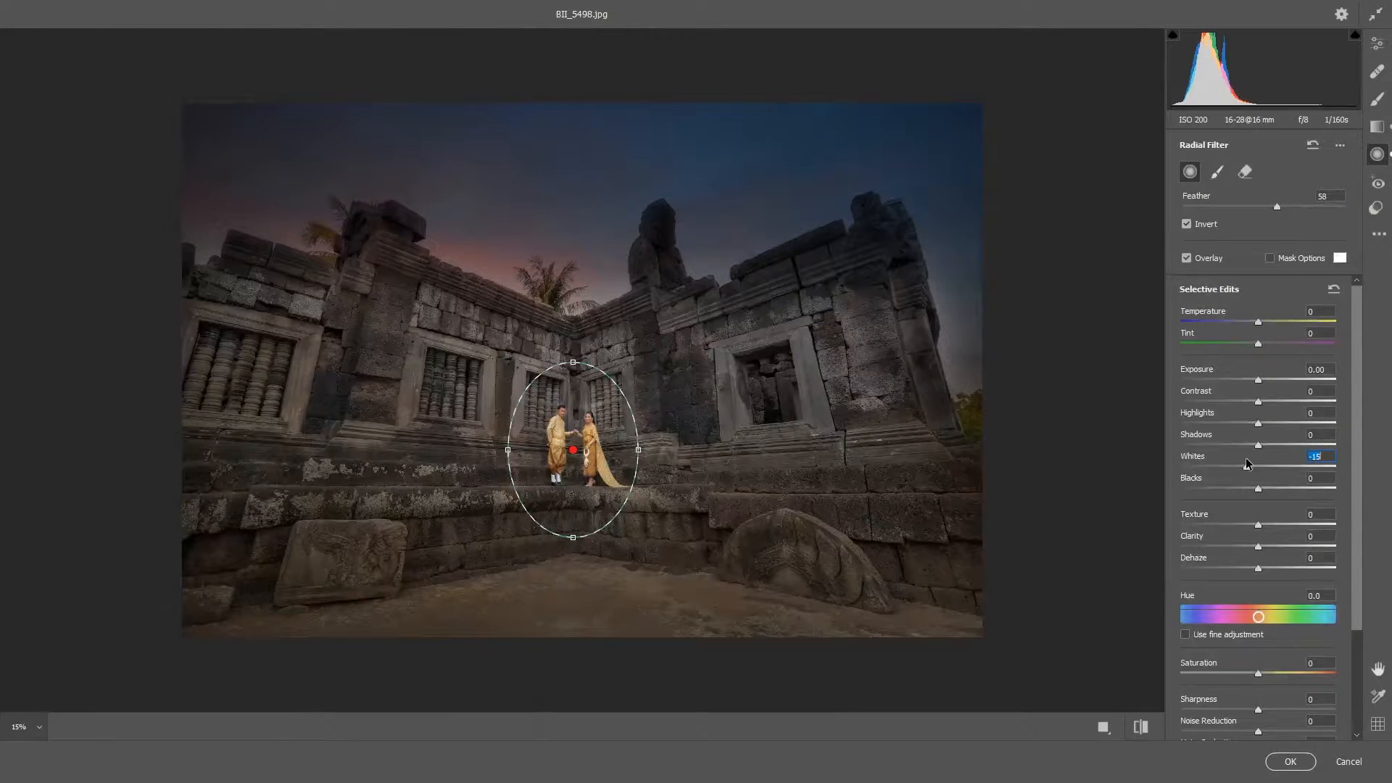
{"action": "key", "text": "Return"}
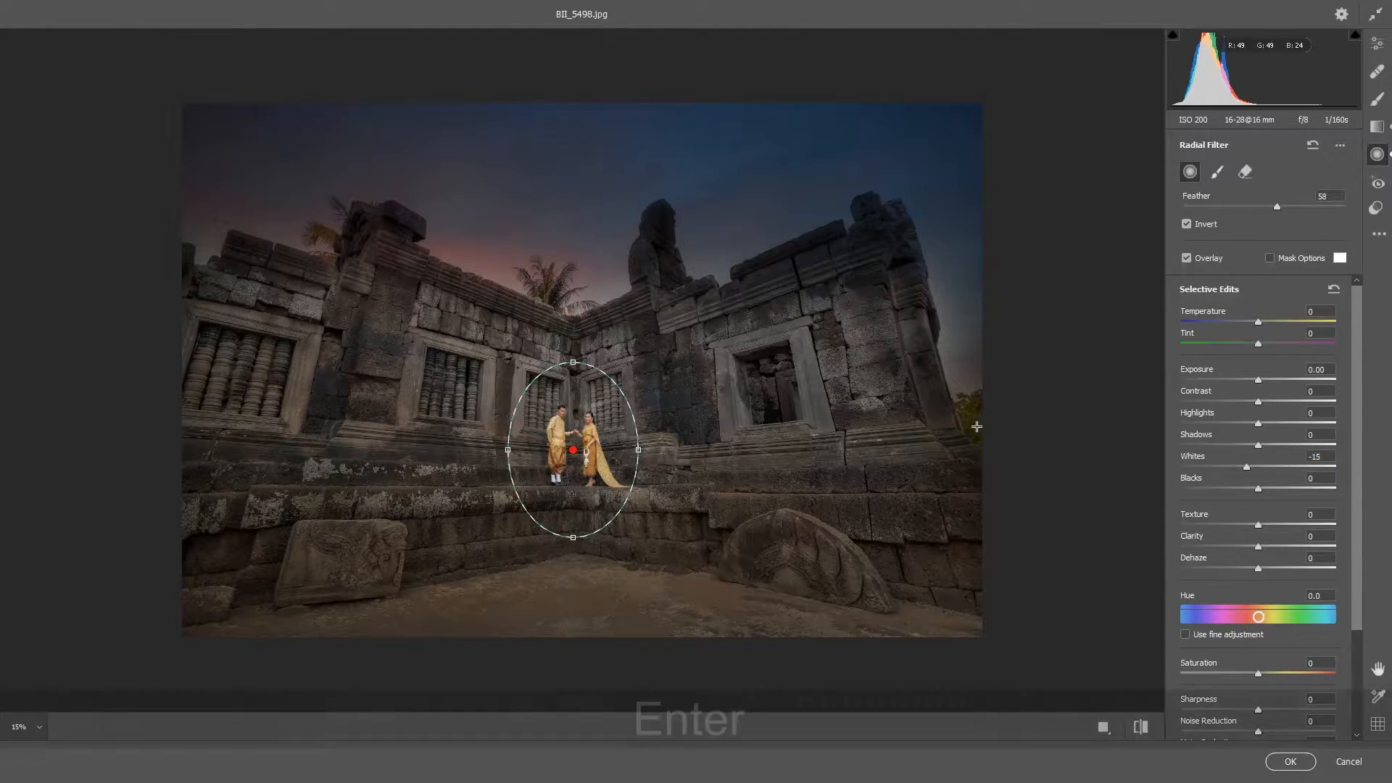
{"action": "key", "text": "Return"}
Add a non-inverted radial filter over the lower-left carved stone and wall, brightening it with Exposure +0.65
{"action": "left_click_drag", "start_coordinate": [574, 447], "coordinate": [680, 410]}
{"action": "left_click_drag", "start_coordinate": [602, 488], "coordinate": [461, 512]}
{"action": "left_click_drag", "start_coordinate": [659, 525], "coordinate": [755, 499]}
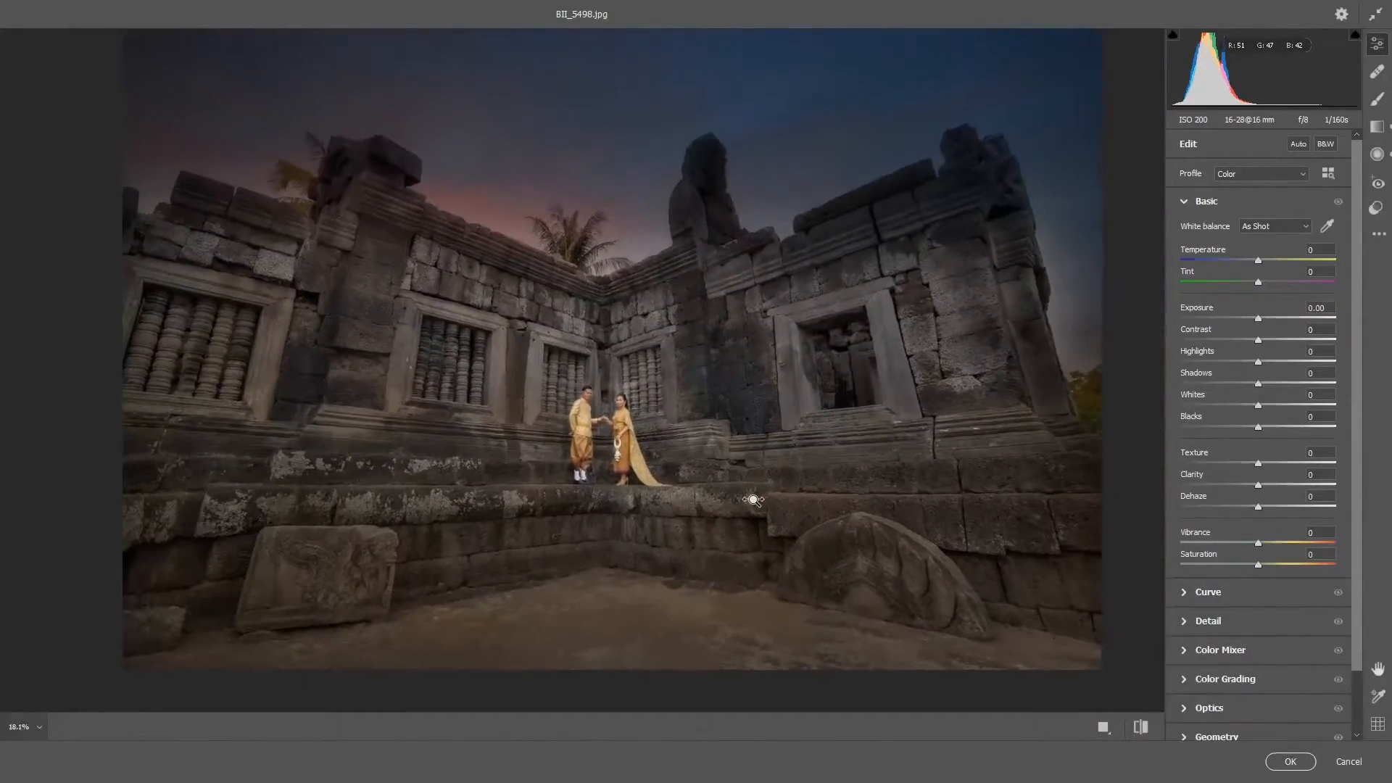
{"action": "key", "text": "j"}
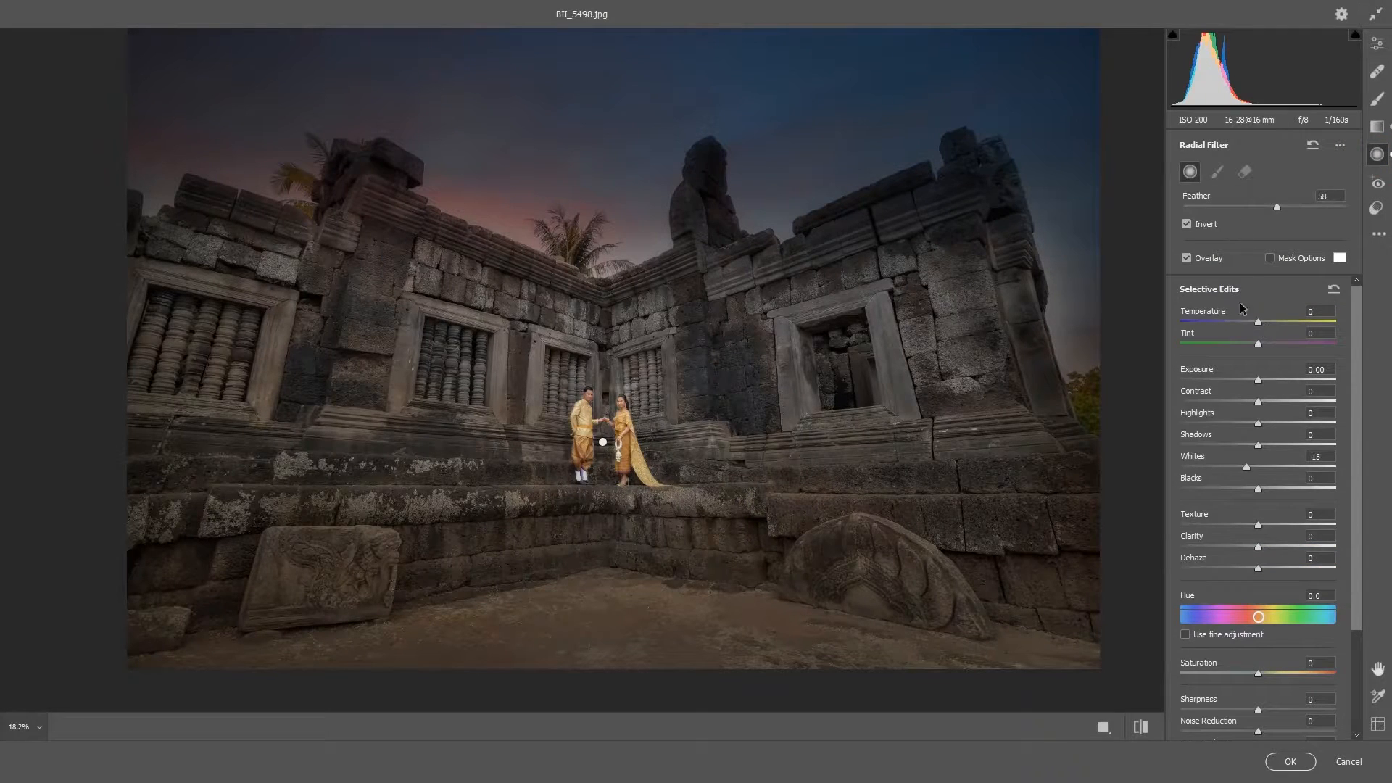
{"action": "left_click_drag", "start_coordinate": [314, 545], "coordinate": [495, 588]}
{"action": "mouse_move", "coordinate": [582, 554]}
{"action": "left_mouse_down"}
{"action": "mouse_move", "coordinate": [597, 509]}
{"action": "mouse_move", "coordinate": [580, 597]}
{"action": "mouse_move", "coordinate": [583, 540]}
{"action": "left_mouse_up"}
{"action": "left_click_drag", "start_coordinate": [312, 477], "coordinate": [313, 489]}
{"action": "left_click_drag", "start_coordinate": [358, 564], "coordinate": [402, 573]}
{"action": "left_click_drag", "start_coordinate": [1260, 382], "coordinate": [1272, 382]}
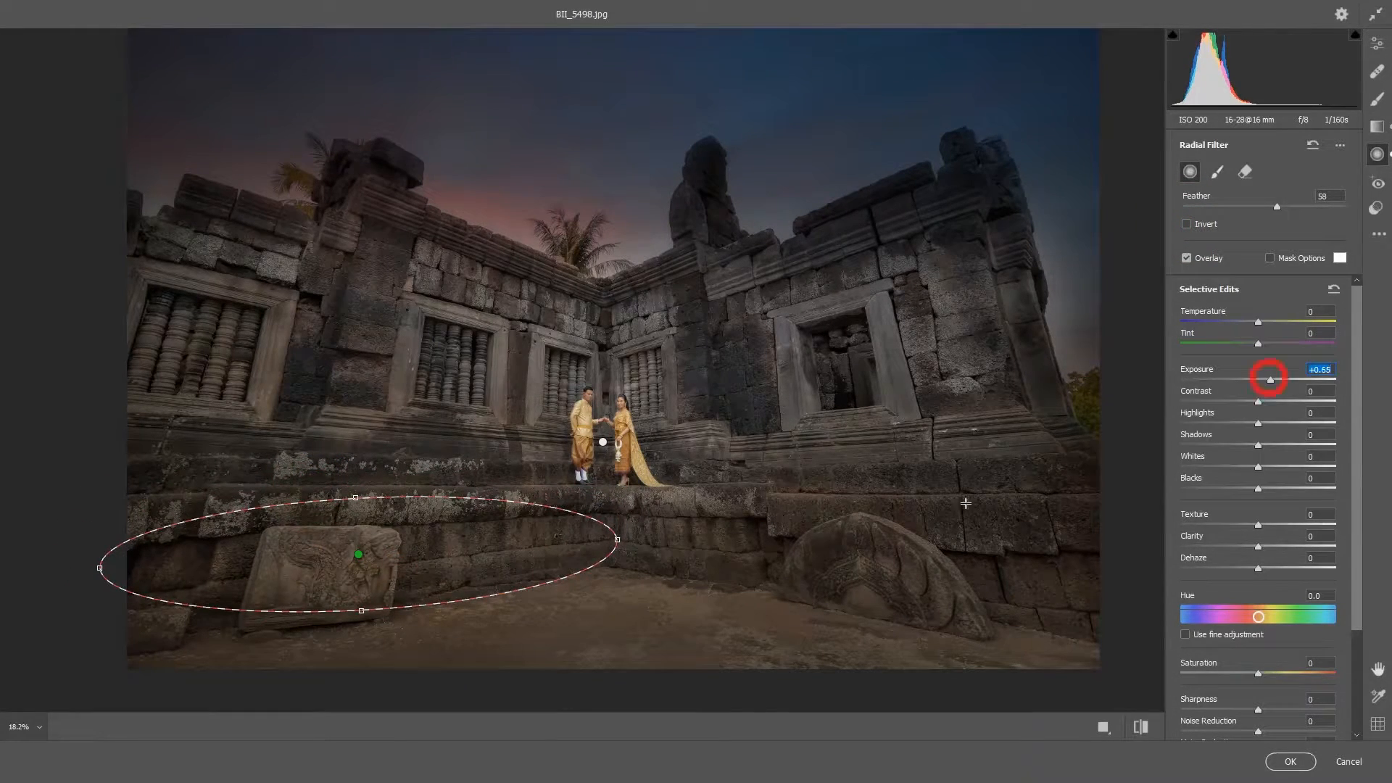
Place a radial filter over the lower-right carved stone, narrow it around the stone and set its Exposure to +0.45
{"action": "left_click_drag", "start_coordinate": [466, 550], "coordinate": [973, 558]}
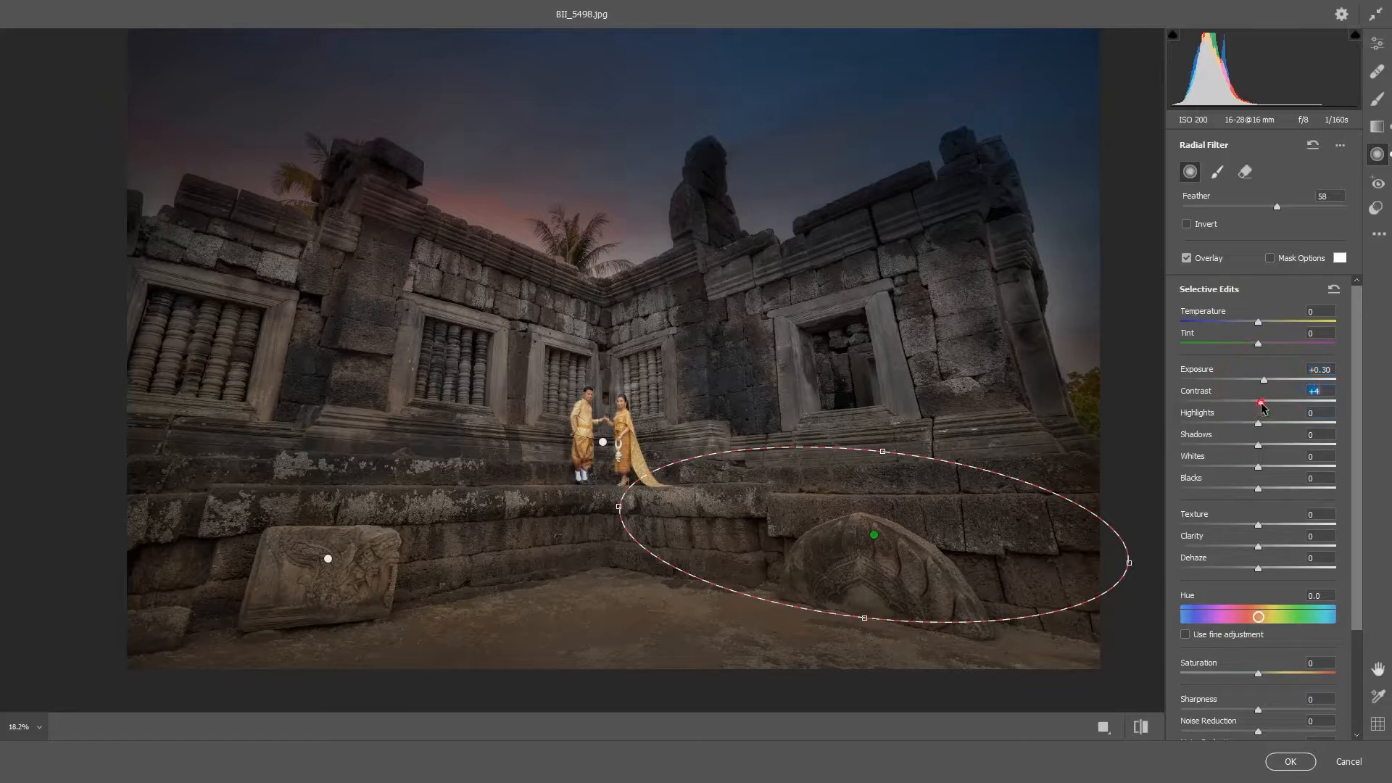
{"action": "left_click_drag", "start_coordinate": [882, 451], "coordinate": [880, 471]}
{"action": "left_click_drag", "start_coordinate": [618, 506], "coordinate": [667, 513]}
{"action": "left_click_drag", "start_coordinate": [917, 501], "coordinate": [909, 517]}
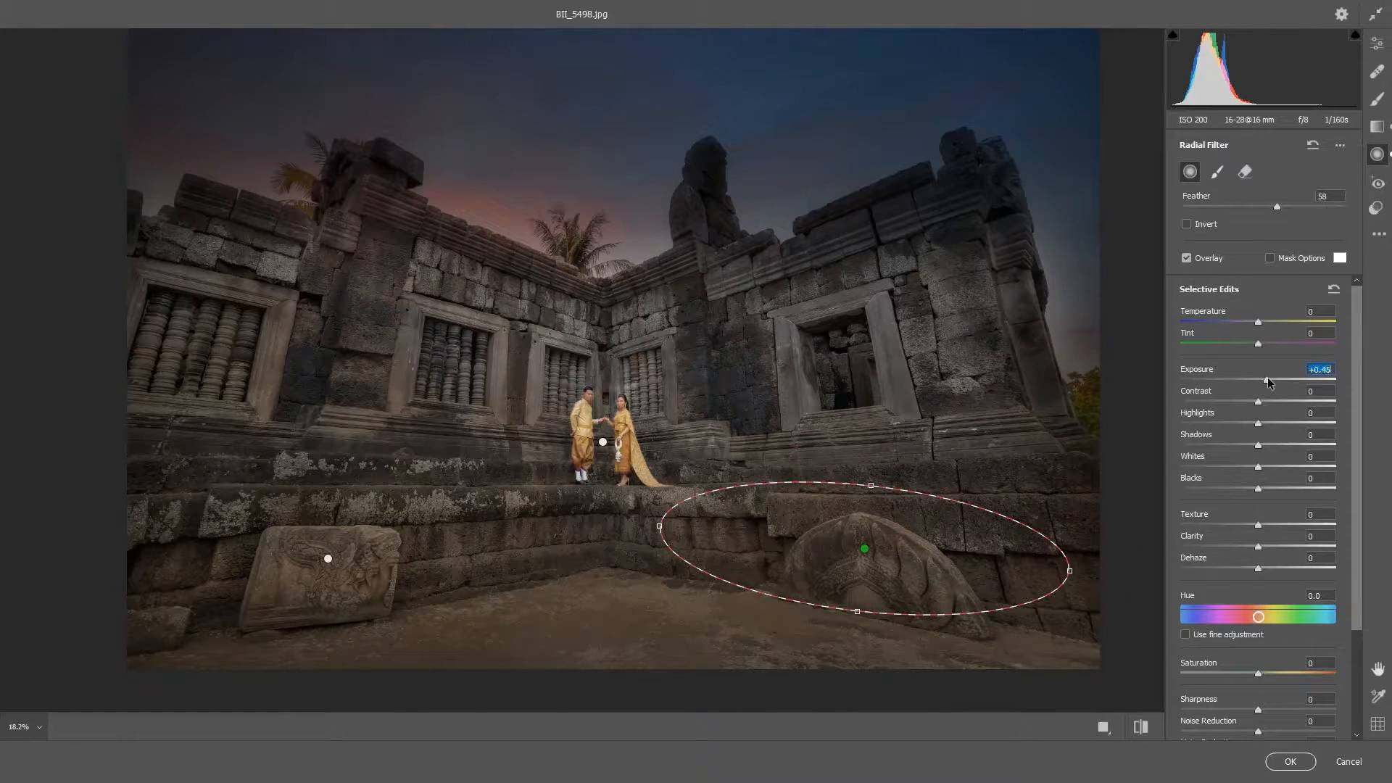
Add radial filters at Exposure +0.45 over the upper-right wall, the left tower and the far-left wall top
{"action": "mouse_move", "coordinate": [900, 213]}
{"action": "left_mouse_down"}
{"action": "mouse_move", "coordinate": [987, 239]}
{"action": "mouse_move", "coordinate": [1033, 173]}
{"action": "left_mouse_up"}
{"action": "left_click_drag", "start_coordinate": [932, 191], "coordinate": [932, 208]}
{"action": "left_click_drag", "start_coordinate": [327, 237], "coordinate": [357, 267]}
{"action": "left_click_drag", "start_coordinate": [363, 217], "coordinate": [364, 193]}
{"action": "mouse_move", "coordinate": [225, 224]}
{"action": "left_mouse_down"}
{"action": "mouse_move", "coordinate": [312, 248]}
{"action": "mouse_move", "coordinate": [280, 265]}
{"action": "left_mouse_up"}
{"action": "left_click_drag", "start_coordinate": [190, 253], "coordinate": [191, 243]}
{"action": "left_click_drag", "start_coordinate": [223, 229], "coordinate": [251, 223]}
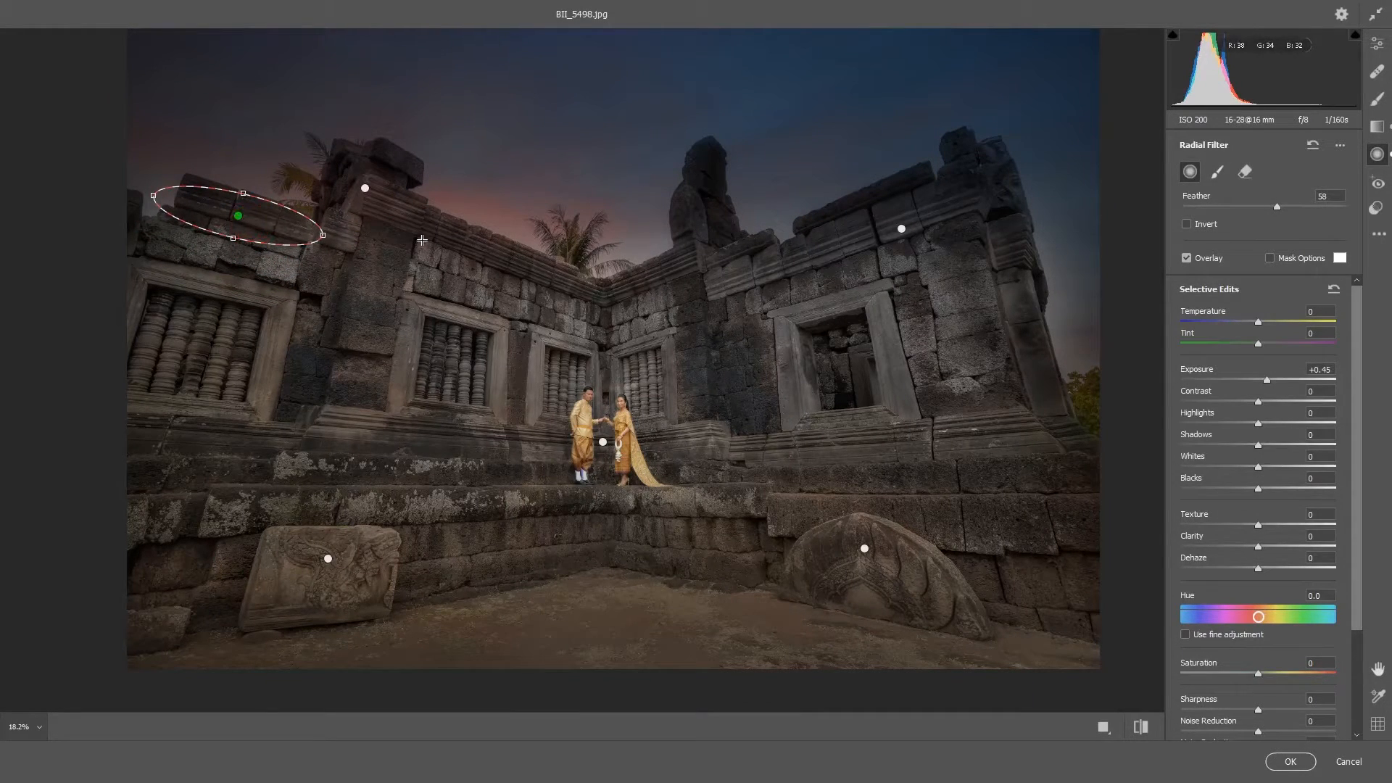
Add a radial filter at Exposure +0.45 over the central tower and refine the brightening on the left tower
{"action": "left_click_drag", "start_coordinate": [702, 203], "coordinate": [669, 264]}
{"action": "left_click_drag", "start_coordinate": [680, 218], "coordinate": [685, 235]}
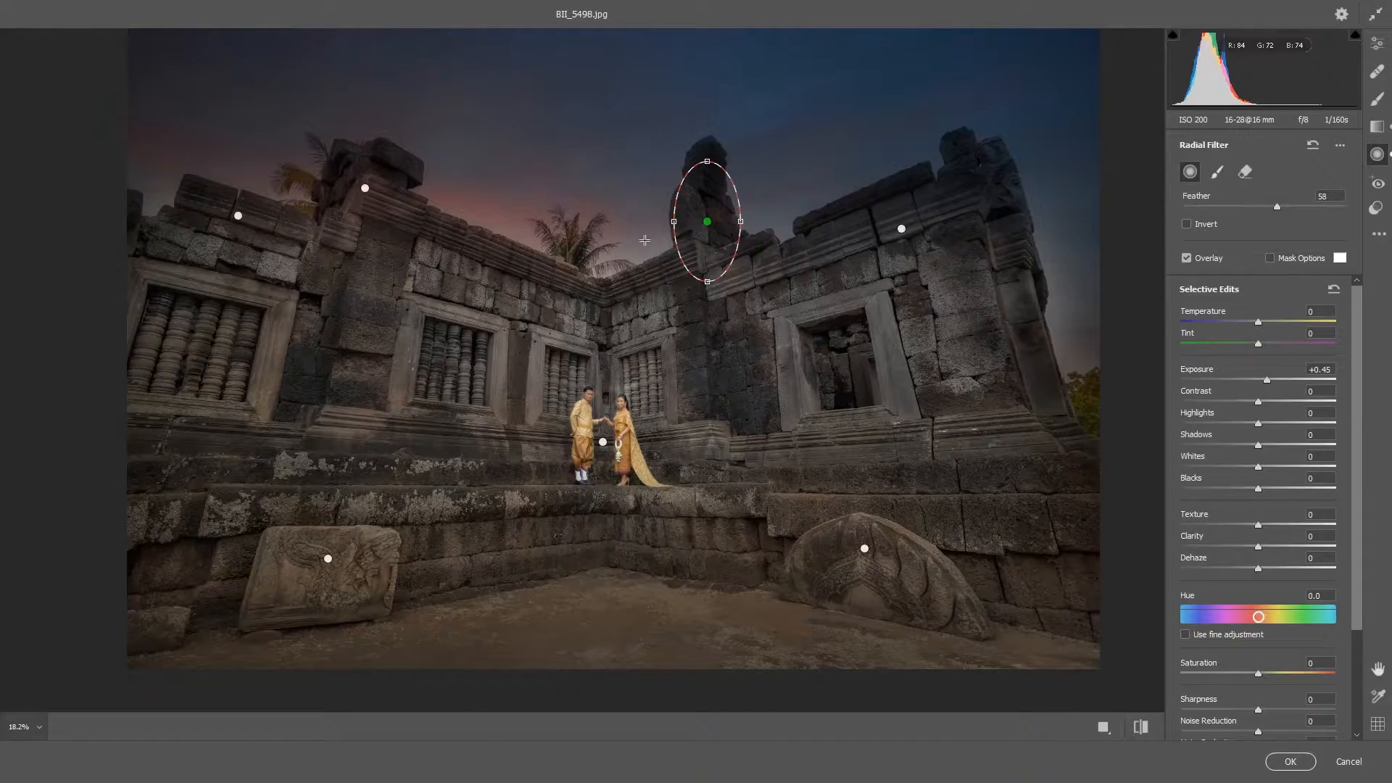
{"action": "left_click_drag", "start_coordinate": [353, 212], "coordinate": [308, 272]}
{"action": "left_click_drag", "start_coordinate": [339, 224], "coordinate": [349, 214]}
{"action": "left_click_drag", "start_coordinate": [368, 274], "coordinate": [368, 283]}
{"action": "left_click_drag", "start_coordinate": [374, 243], "coordinate": [376, 255]}
{"action": "key", "text": "Return"}
{"action": "key", "text": "Return"}
Fit a radial filter at Exposure +0.45 over the upper-right wall and its corner tower
{"action": "mouse_move", "coordinate": [975, 249]}
{"action": "left_mouse_down"}
{"action": "mouse_move", "coordinate": [981, 270]}
{"action": "mouse_move", "coordinate": [859, 217]}
{"action": "mouse_move", "coordinate": [953, 243]}
{"action": "left_mouse_up"}
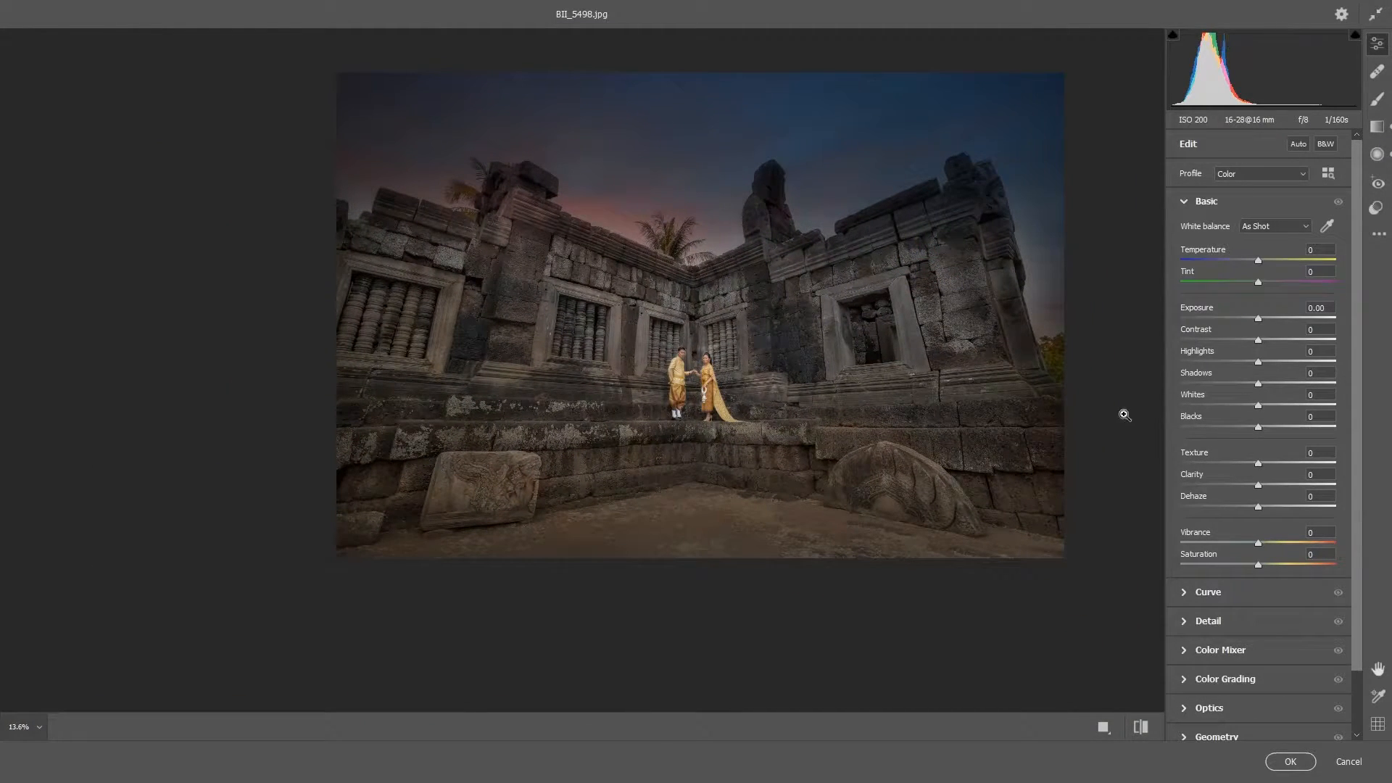
{"action": "left_click", "coordinate": [1378, 154]}
{"action": "mouse_move", "coordinate": [780, 324]}
{"action": "left_mouse_down"}
{"action": "mouse_move", "coordinate": [859, 369]}
{"action": "mouse_move", "coordinate": [846, 273]}
{"action": "left_mouse_up"}
{"action": "left_click_drag", "start_coordinate": [823, 329], "coordinate": [823, 352]}
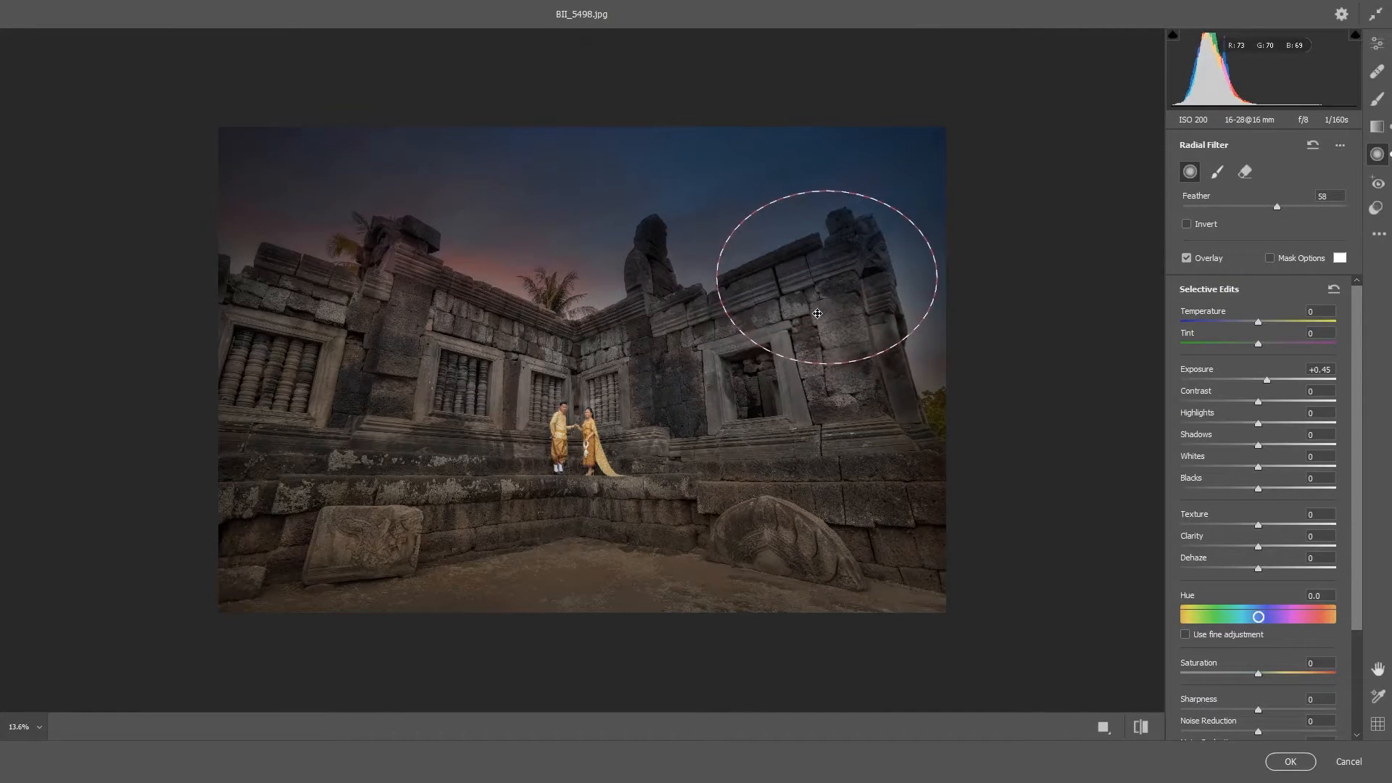
{"action": "key", "text": "Return"}
{"action": "key", "text": "Return"}
Examine the overall light balance of the walls, sky and couple at several zoom levels
{"action": "key", "text": "alt"}
{"action": "scroll", "coordinate": [641, 389], "scroll_direction": "down", "scroll_amount": 2}
{"action": "scroll", "coordinate": [641, 395], "scroll_direction": "up", "scroll_amount": 4}
{"action": "scroll", "coordinate": [643, 401], "scroll_direction": "down", "scroll_amount": 3}
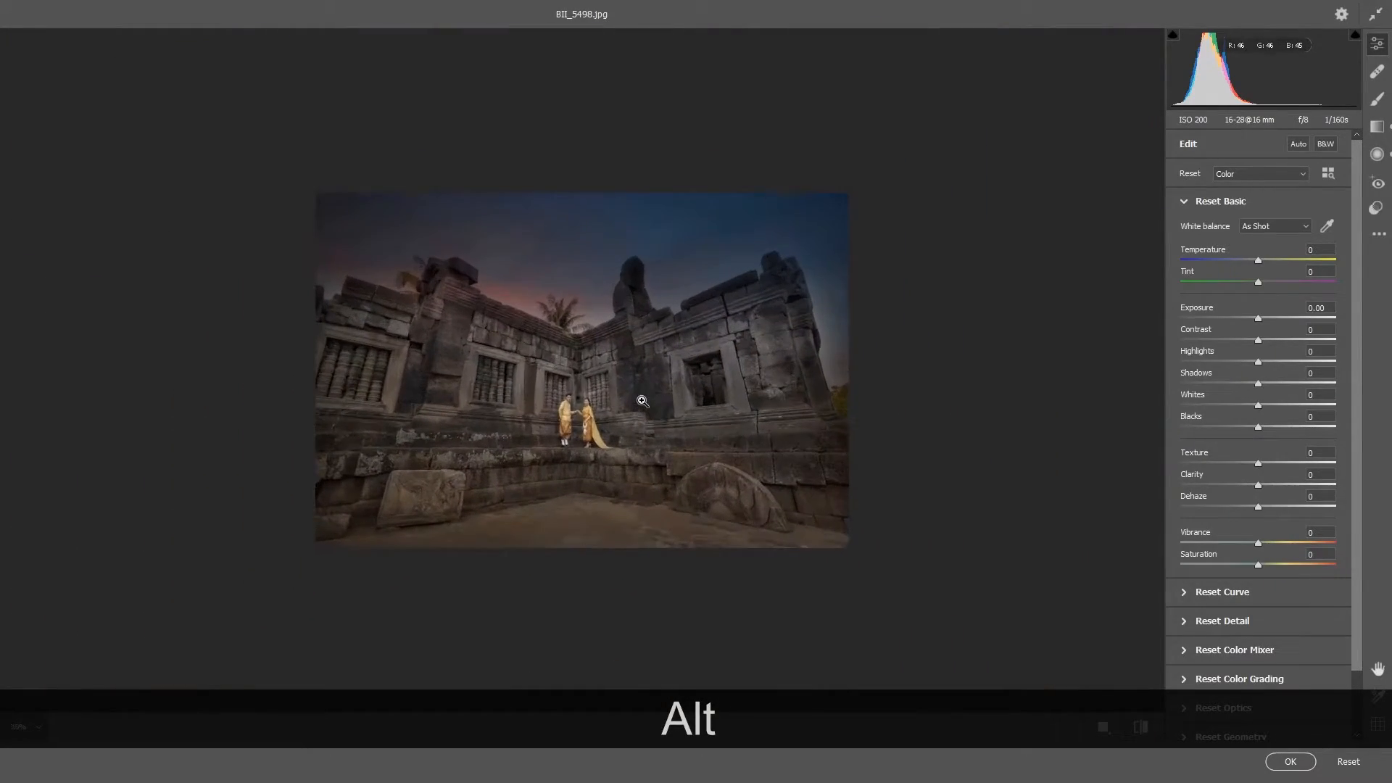
{"action": "scroll", "coordinate": [642, 401], "scroll_direction": "up", "scroll_amount": 3}
{"action": "scroll", "coordinate": [643, 400], "scroll_direction": "down", "scroll_amount": 2}
{"action": "scroll", "coordinate": [731, 490], "scroll_direction": "down", "scroll_amount": 1}
{"action": "scroll", "coordinate": [731, 490], "scroll_direction": "up", "scroll_amount": 1}
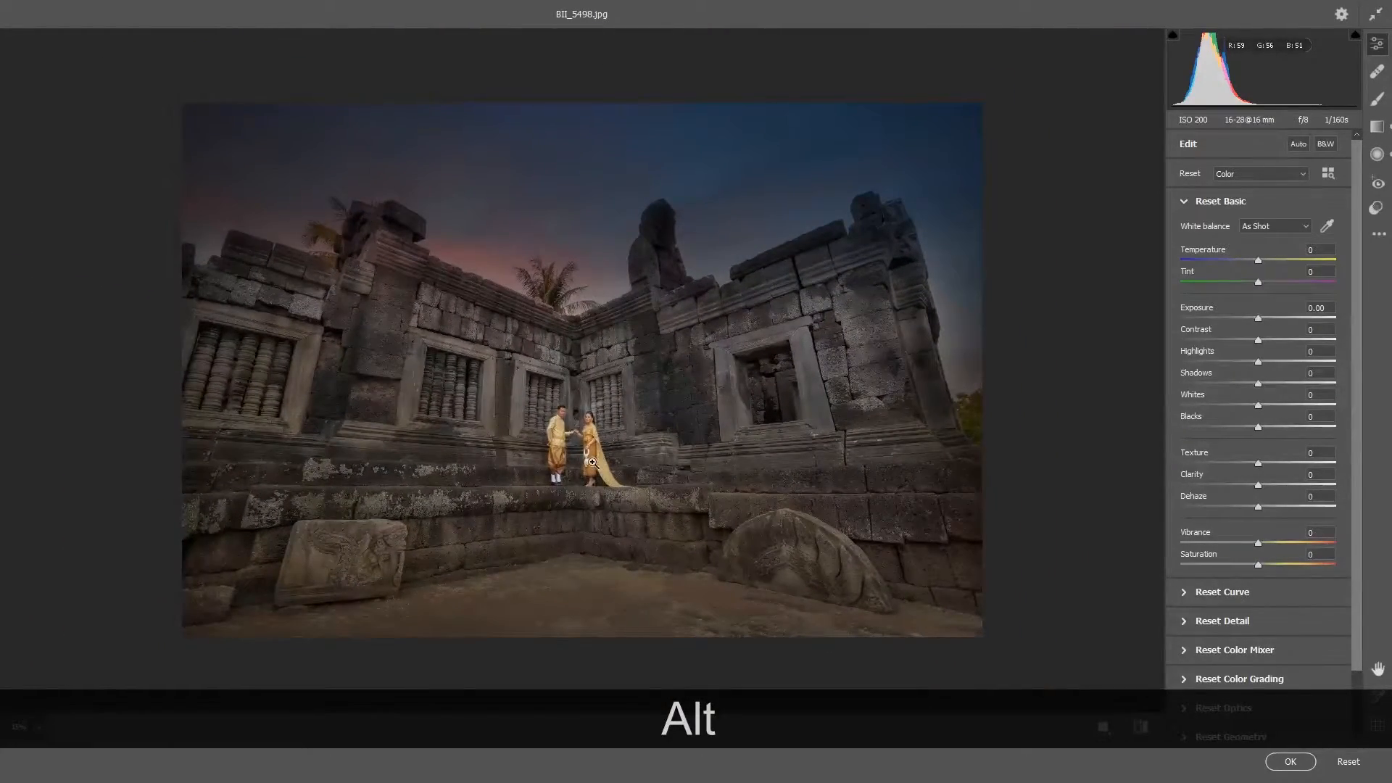
{"action": "scroll", "coordinate": [730, 471], "scroll_direction": "down", "scroll_amount": 1}
{"action": "scroll", "coordinate": [730, 466], "scroll_direction": "up", "scroll_amount": 1}
Raise the Texture to +37 and apply the Camera Raw adjustments
{"action": "scroll", "coordinate": [1246, 470], "scroll_direction": "up", "scroll_amount": 4}
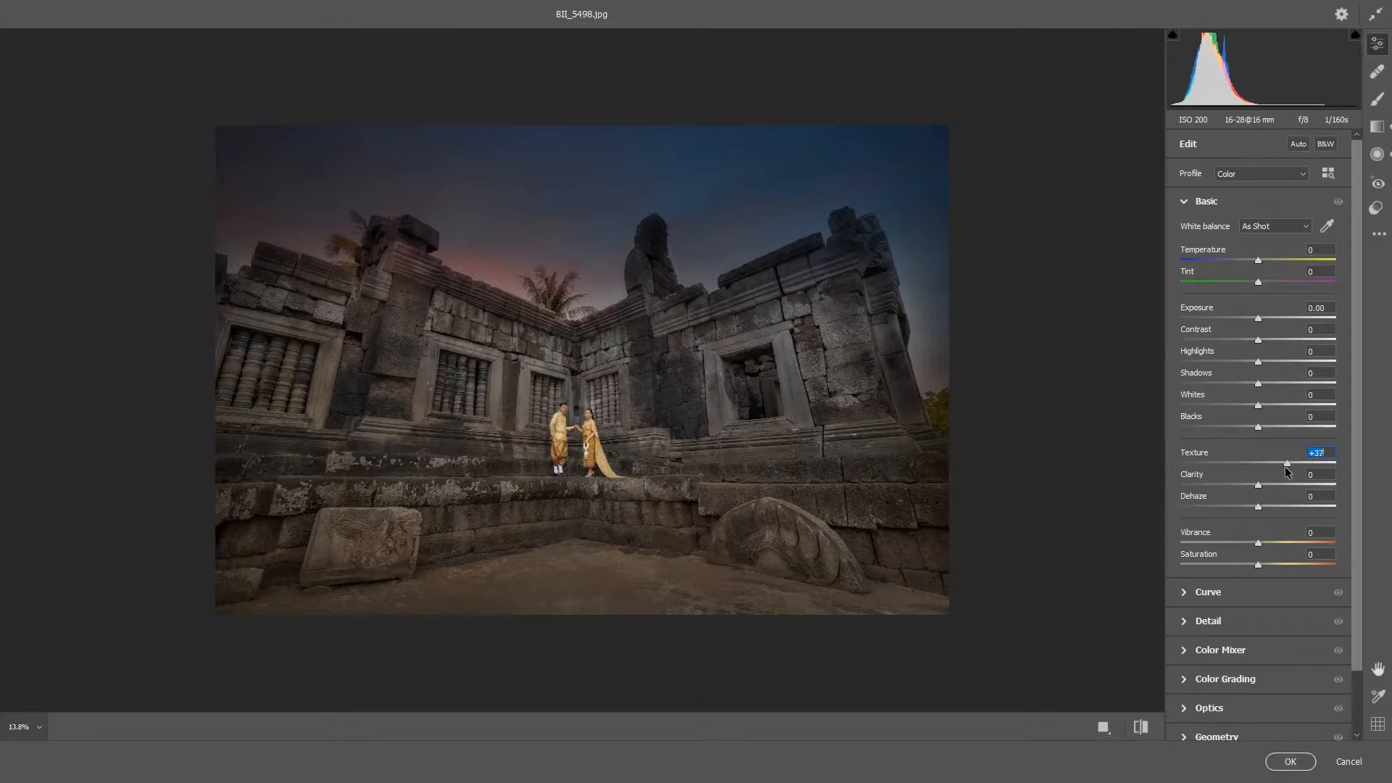
{"action": "mouse_move", "coordinate": [1245, 471]}
{"action": "left_mouse_down"}
{"action": "mouse_move", "coordinate": [1269, 474]}
{"action": "mouse_move", "coordinate": [1264, 489]}
{"action": "left_mouse_up"}
{"action": "left_click", "coordinate": [1287, 762]}
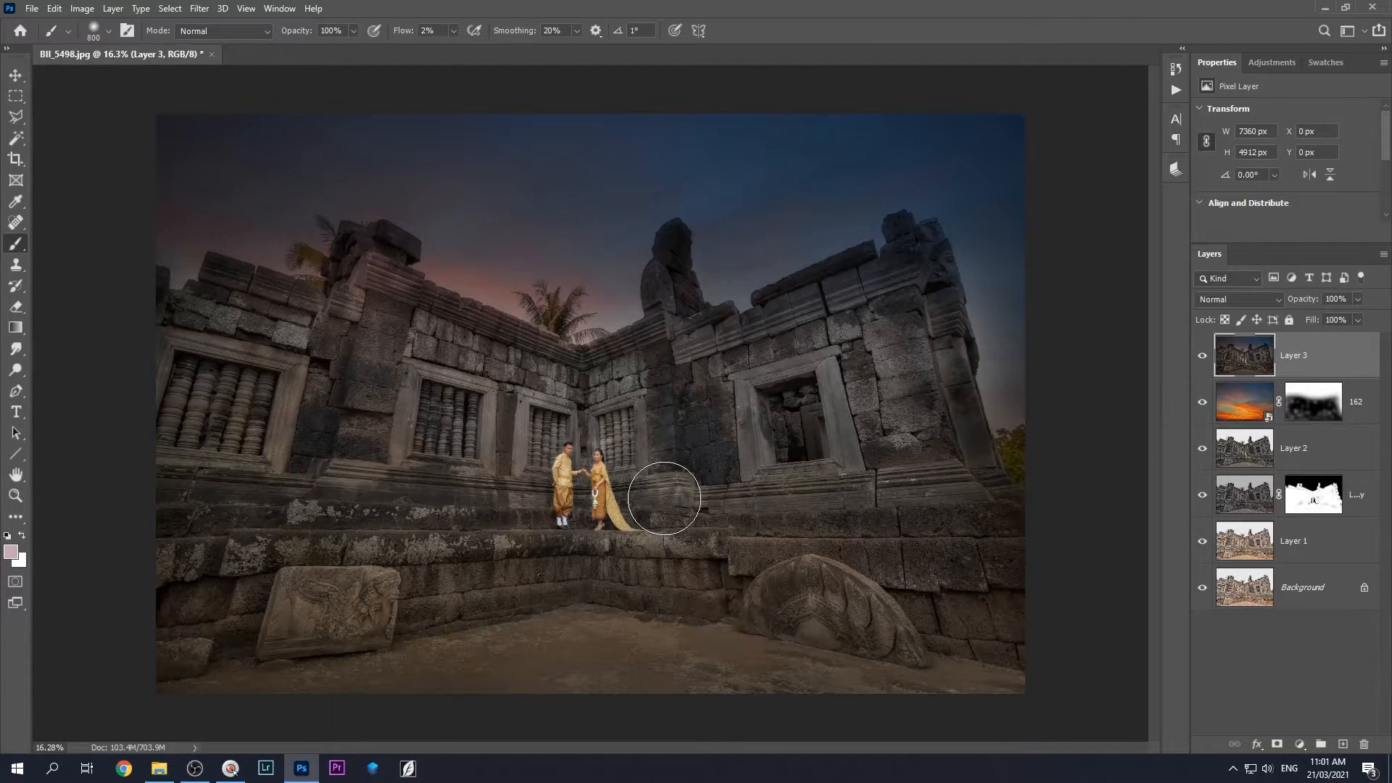
Compare the image with and without the new top layer and group all layers above the Background
{"action": "left_click", "coordinate": [1202, 355]}
{"action": "left_click", "coordinate": [1202, 355]}
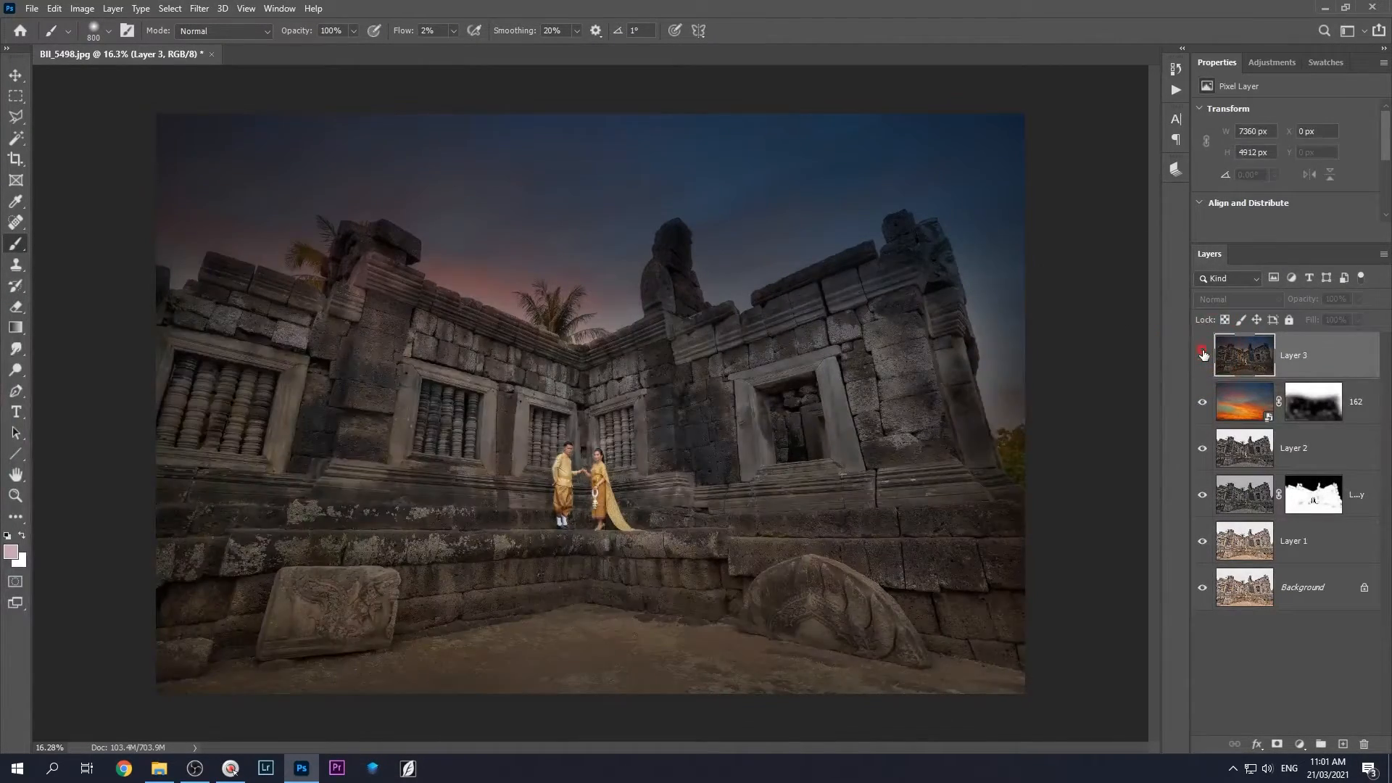
{"action": "left_click", "coordinate": [1293, 401], "text": "shift"}
{"action": "left_click", "coordinate": [1311, 408], "text": "shift"}
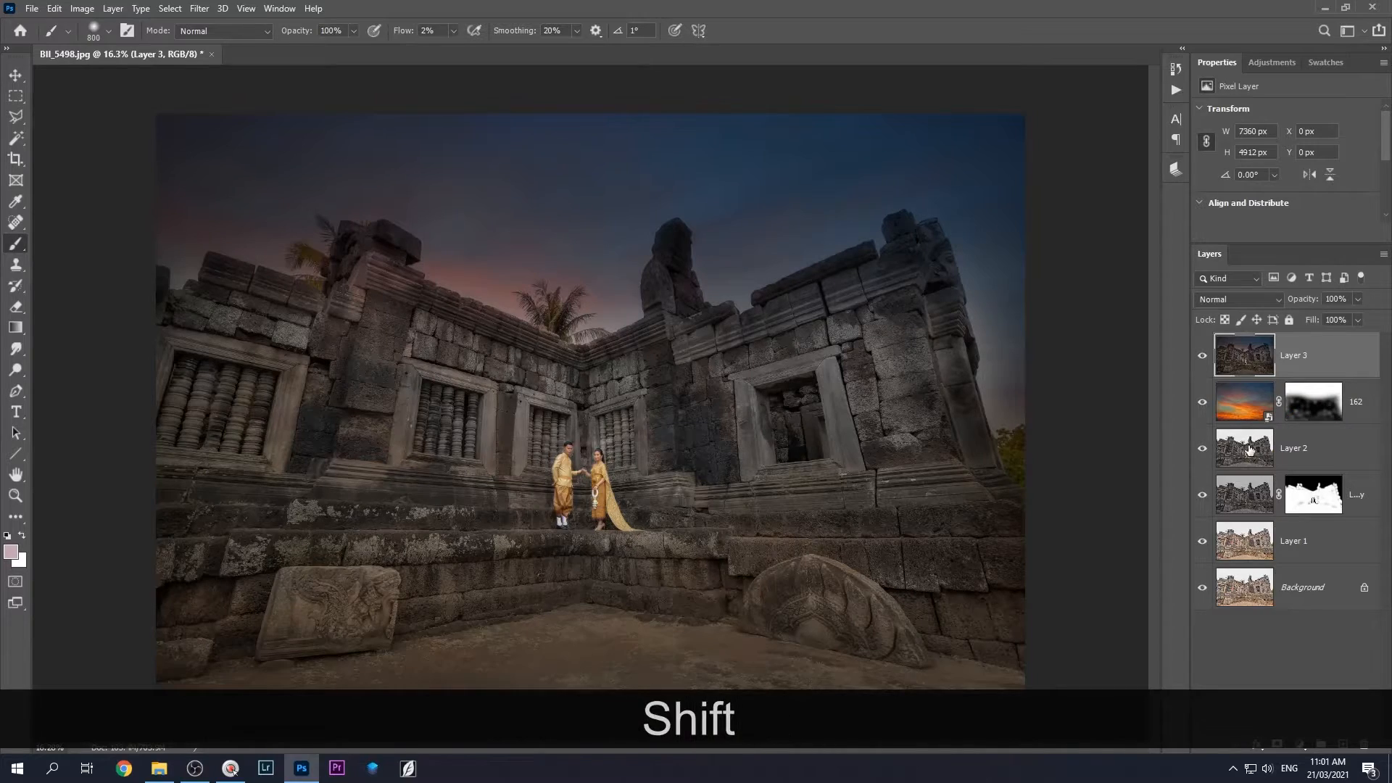
{"action": "left_click", "coordinate": [1298, 540], "text": "shift"}
{"action": "key", "text": "ctrl+g"}
Compare the edited image with the original photo by hiding and showing the layer group
{"action": "left_click", "coordinate": [1202, 344]}
{"action": "left_click", "coordinate": [1202, 344]}
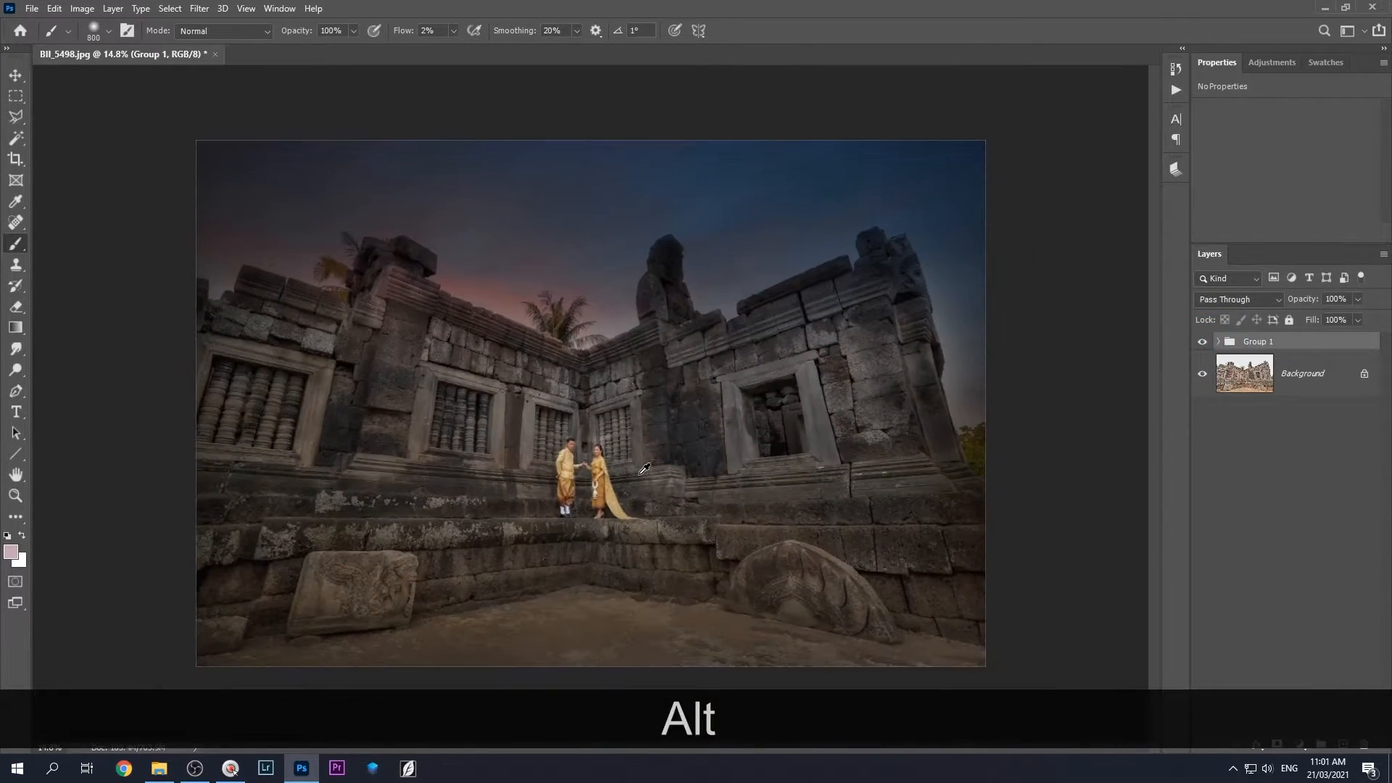
{"action": "left_click", "coordinate": [1202, 344]}
{"action": "left_click", "coordinate": [1202, 344]}
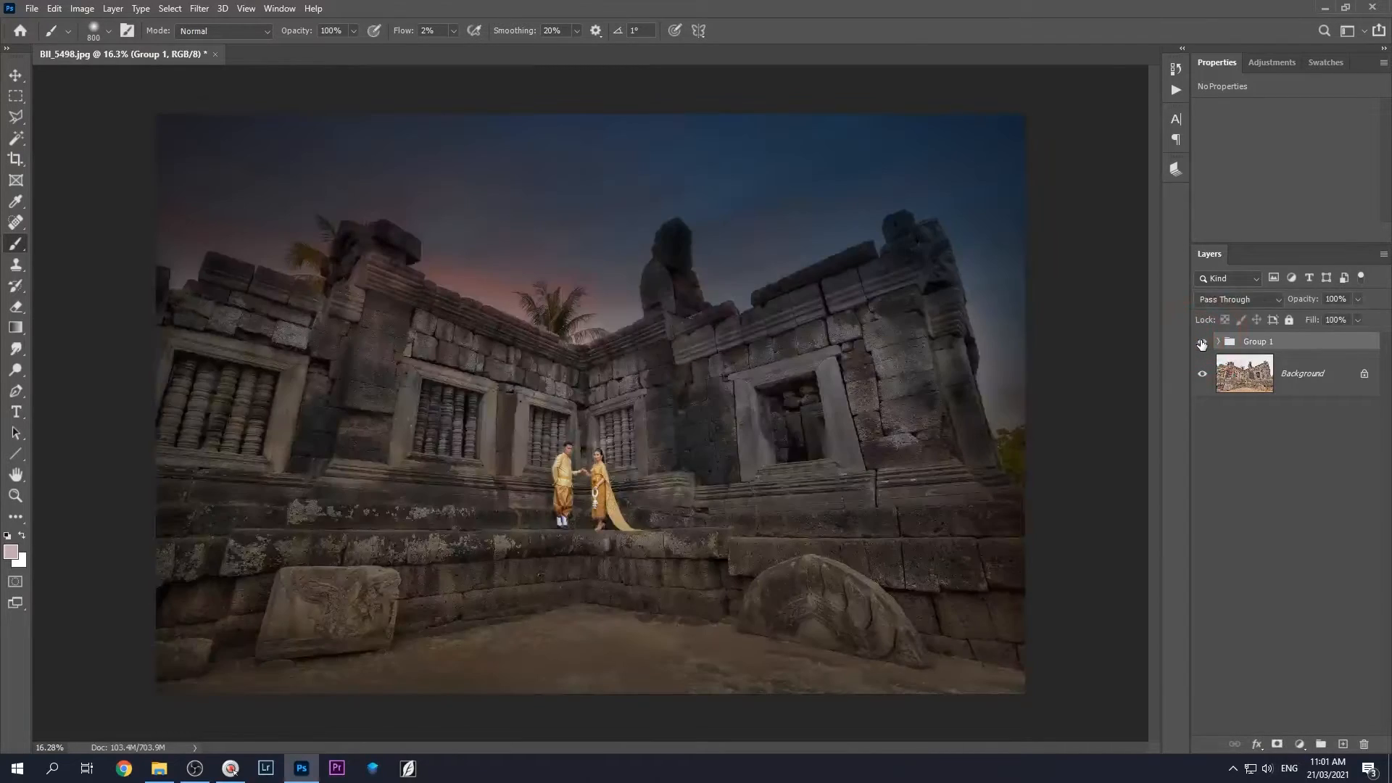
Stamp the visible layers and apply Color Efex Pro 4 Tonal Contrast with highlights 22%, midtones 22%, shadows 29% and saturation 38%
{"action": "key", "text": "ctrl+shift+alt+e"}
{"action": "left_click", "coordinate": [197, 7]}
{"action": "mouse_move", "coordinate": [255, 326]}
{"action": "left_click", "coordinate": [407, 340]}
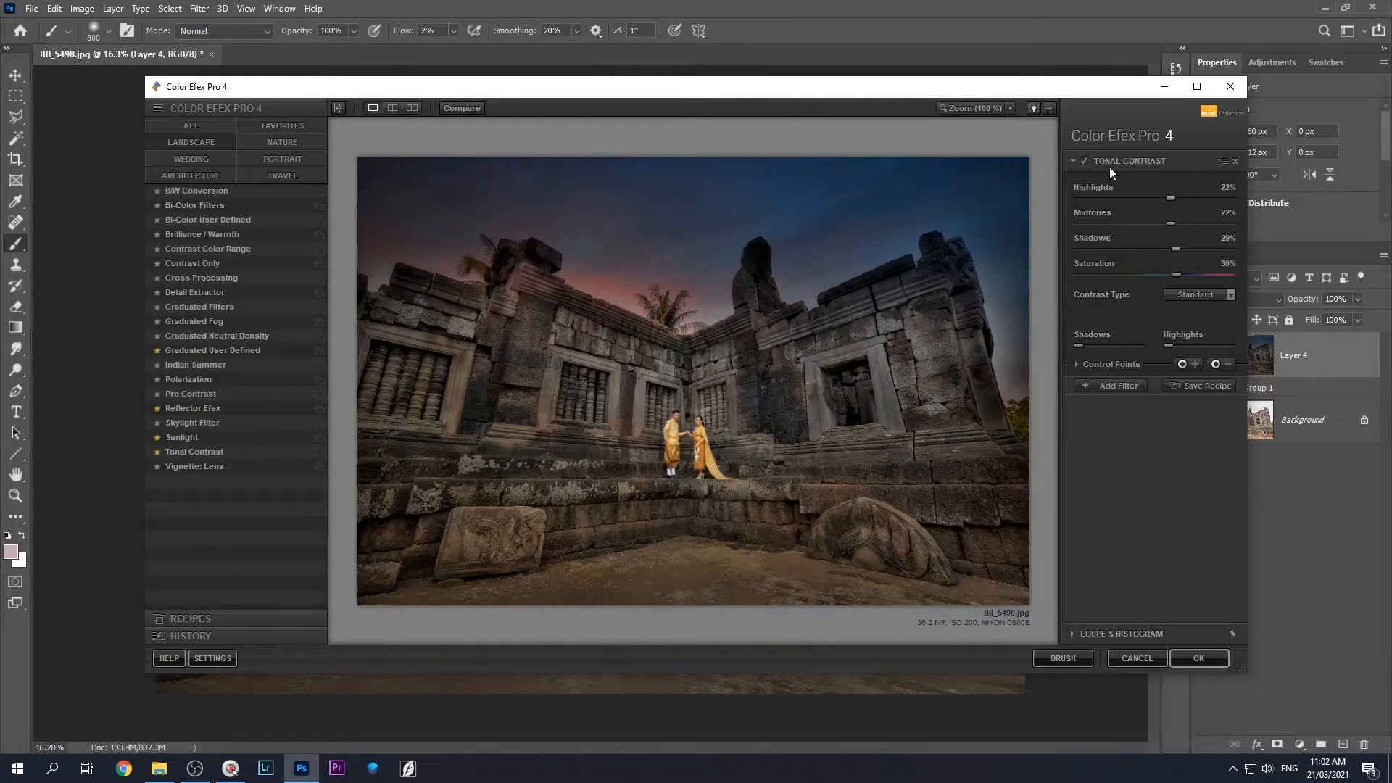
{"action": "left_click", "coordinate": [1198, 657]}
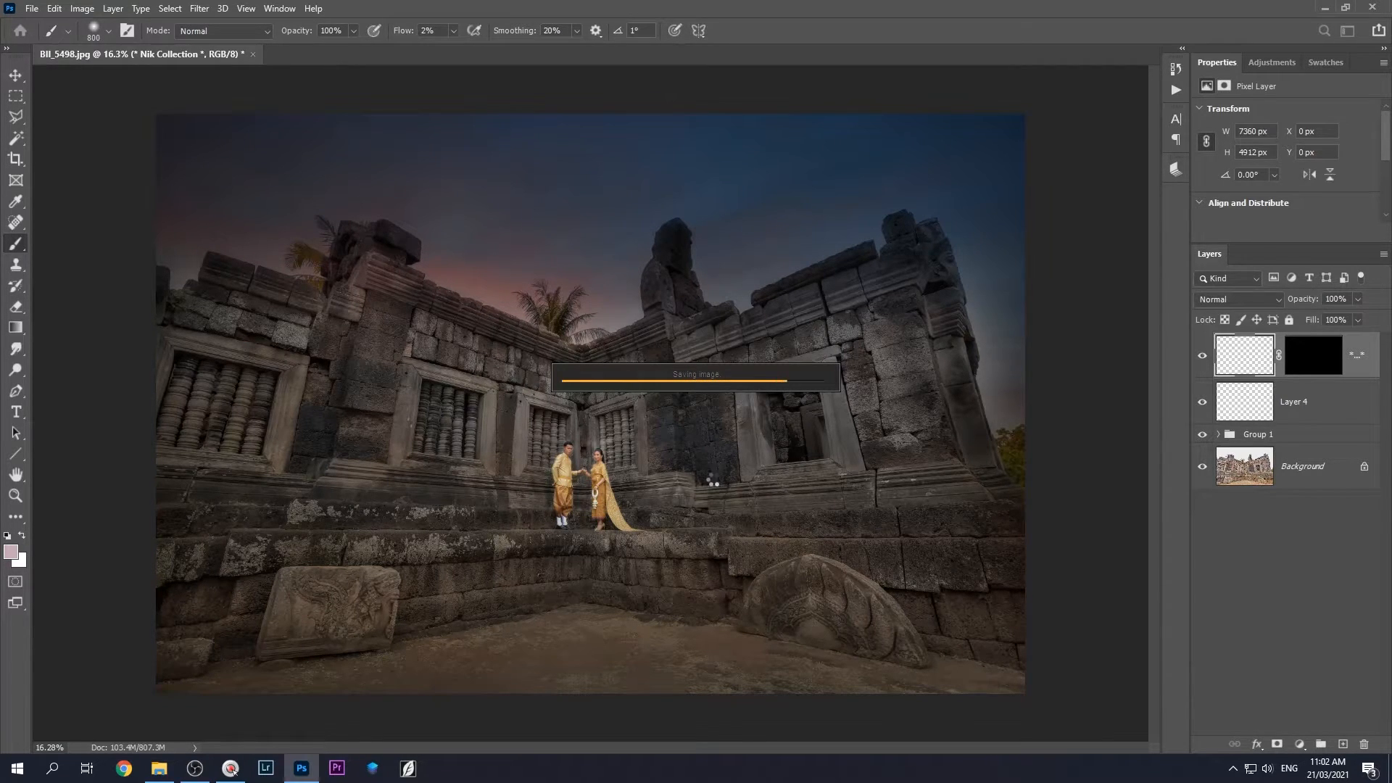
Set the Tonal Contrast layer's fill to 78% and add a layer mask to it
{"action": "scroll", "coordinate": [586, 474], "scroll_direction": "down", "scroll_amount": 3}
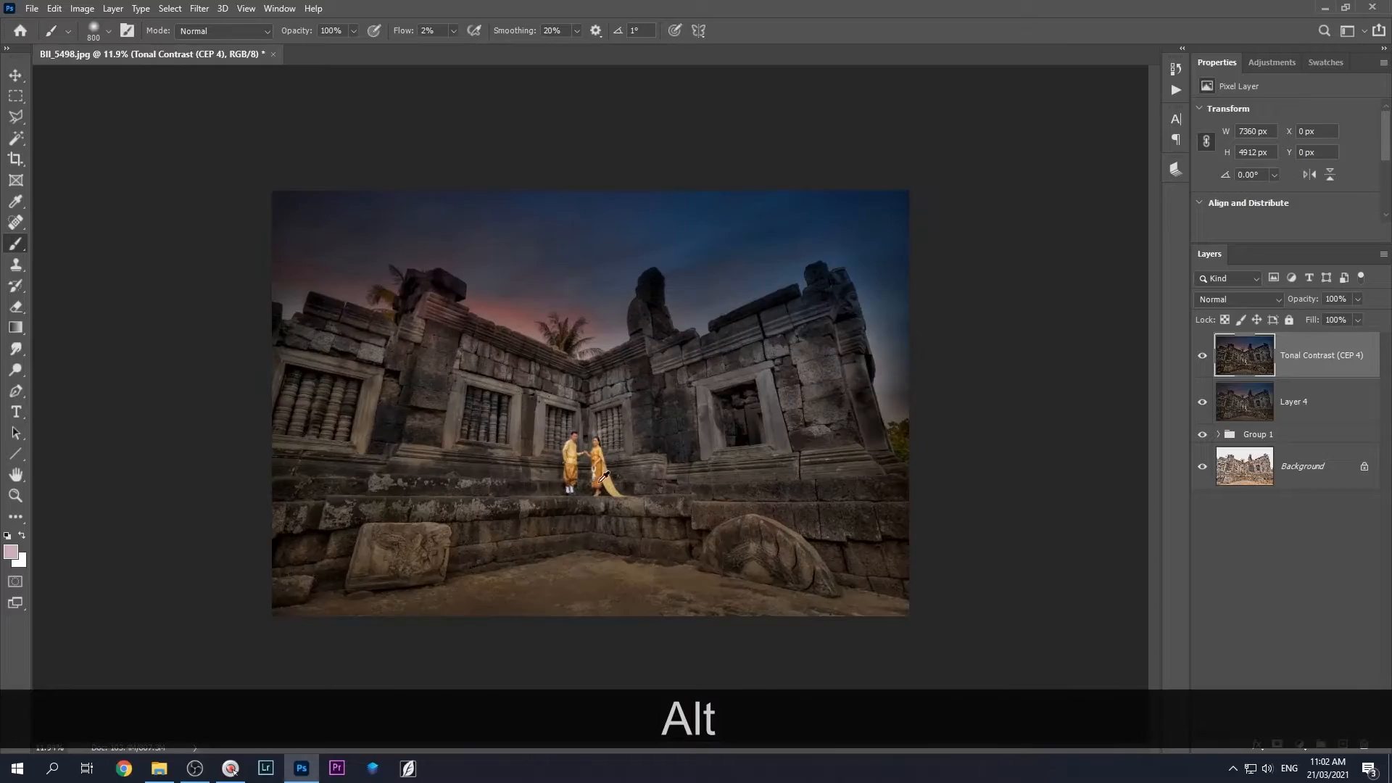
{"action": "scroll", "coordinate": [586, 474], "scroll_direction": "up", "scroll_amount": 8}
{"action": "scroll", "coordinate": [586, 474], "scroll_direction": "down", "scroll_amount": 7}
{"action": "scroll", "coordinate": [588, 470], "scroll_direction": "up", "scroll_amount": 1}
{"action": "left_click", "coordinate": [1356, 319]}
{"action": "left_click_drag", "start_coordinate": [1360, 337], "coordinate": [1345, 340]}
{"action": "left_click", "coordinate": [1277, 745]}
Paint black at 43% flow on the Tonal Contrast mask over the groom's face and clothing
{"action": "key", "text": "d"}
{"action": "key", "text": "x"}
{"action": "left_click", "coordinate": [22, 535]}
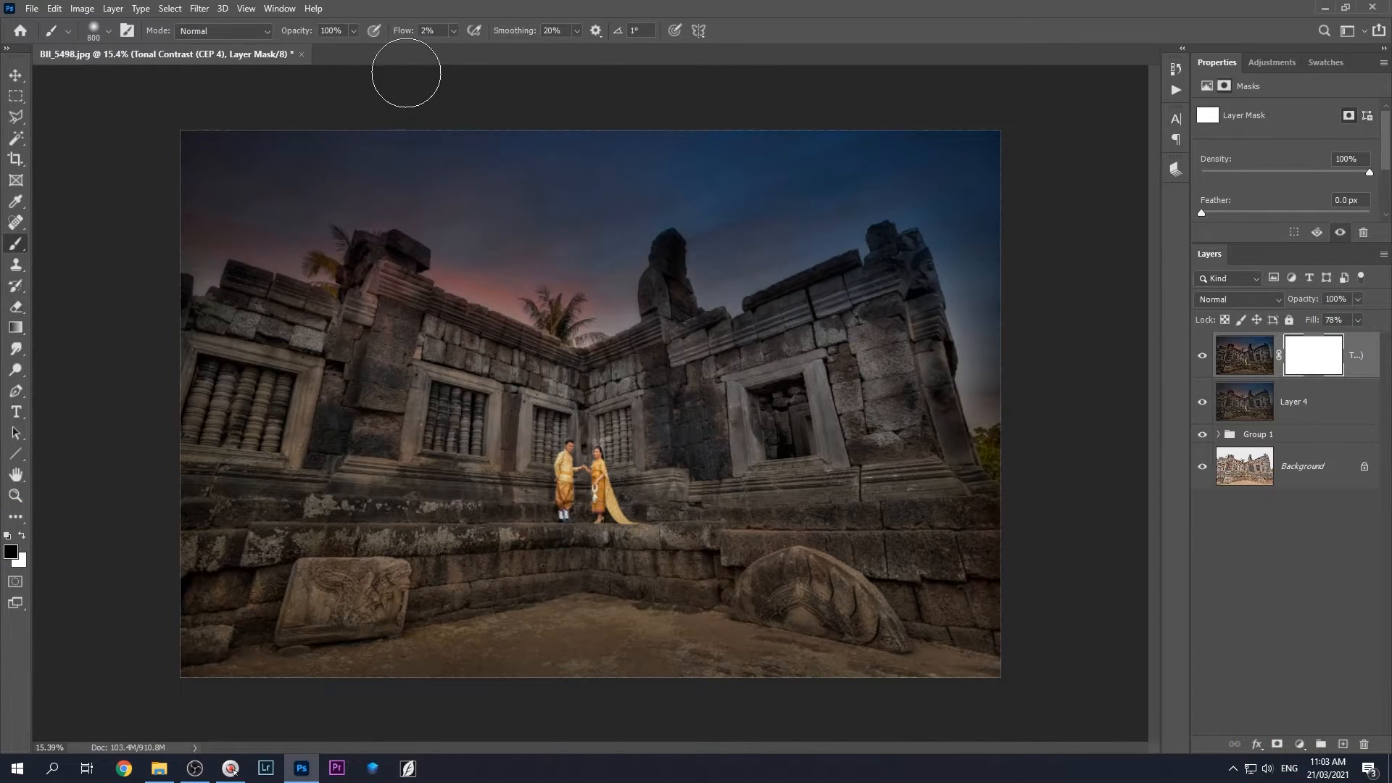
{"action": "left_click_drag", "start_coordinate": [429, 37], "coordinate": [429, 37]}
{"action": "scroll", "coordinate": [575, 501], "scroll_direction": "up", "scroll_amount": 15}
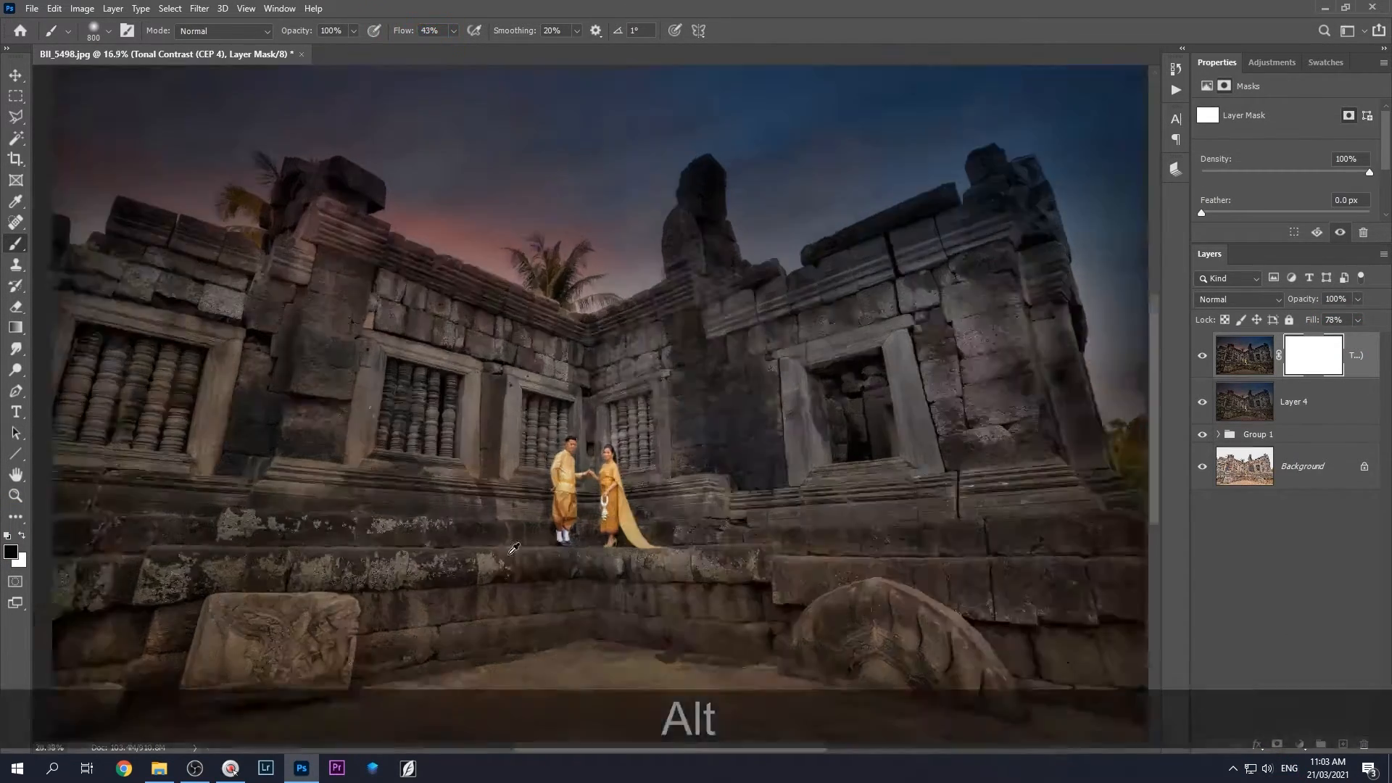
{"action": "left_click_drag", "start_coordinate": [676, 426], "coordinate": [652, 442]}
{"action": "key", "text": "["}
{"action": "key", "text": "["}
{"action": "key", "text": "["}
{"action": "key", "text": "["}
{"action": "key", "text": "["}
{"action": "key", "text": "["}
{"action": "key", "text": "["}
{"action": "key", "text": "["}
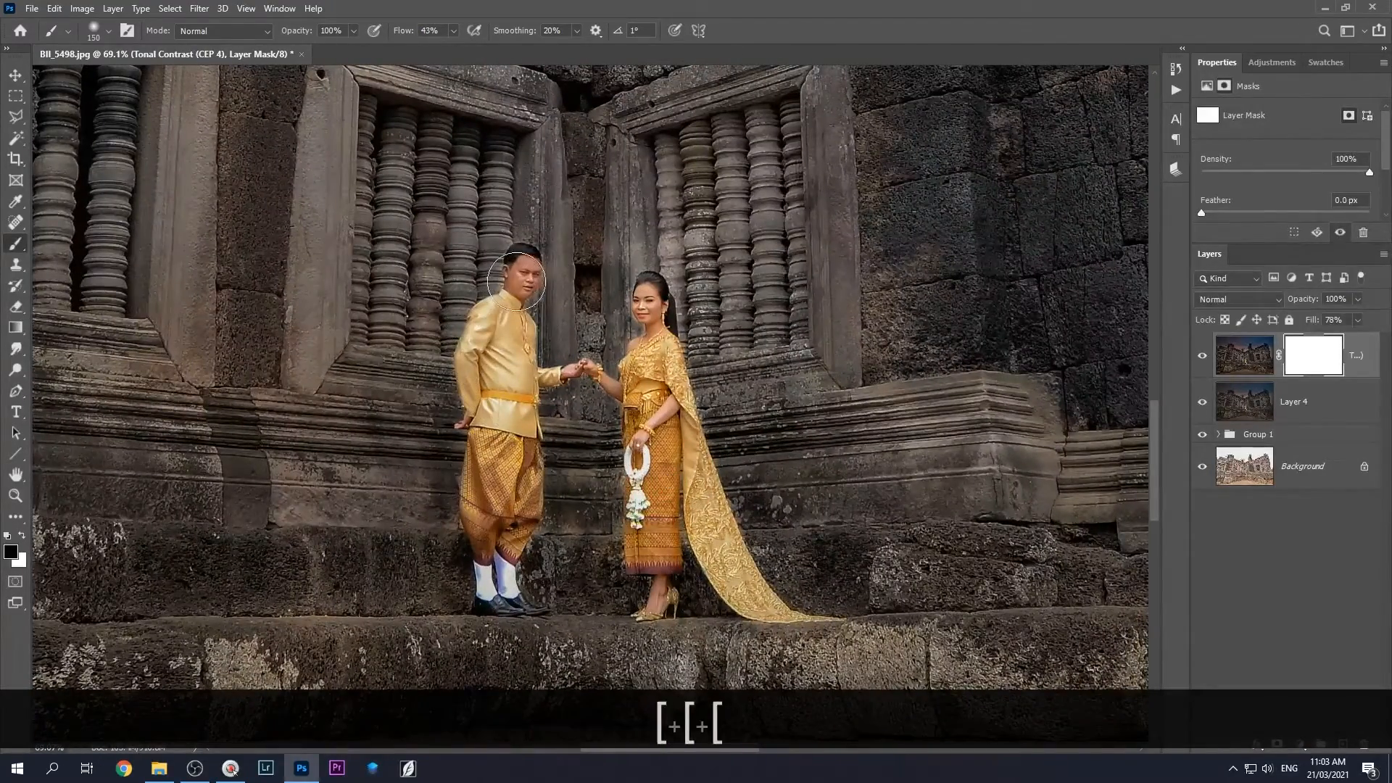
{"action": "key", "text": "]"}
{"action": "key", "text": "]"}
{"action": "mouse_move", "coordinate": [514, 362]}
{"action": "left_mouse_down"}
{"action": "mouse_move", "coordinate": [514, 469]}
{"action": "mouse_move", "coordinate": [490, 482]}
{"action": "mouse_move", "coordinate": [522, 445]}
{"action": "left_mouse_up"}
Paint black on the Tonal Contrast mask over the bride's face and upper dress, reducing the brush to 40 px
{"action": "key", "text": "["}
{"action": "key", "text": "["}
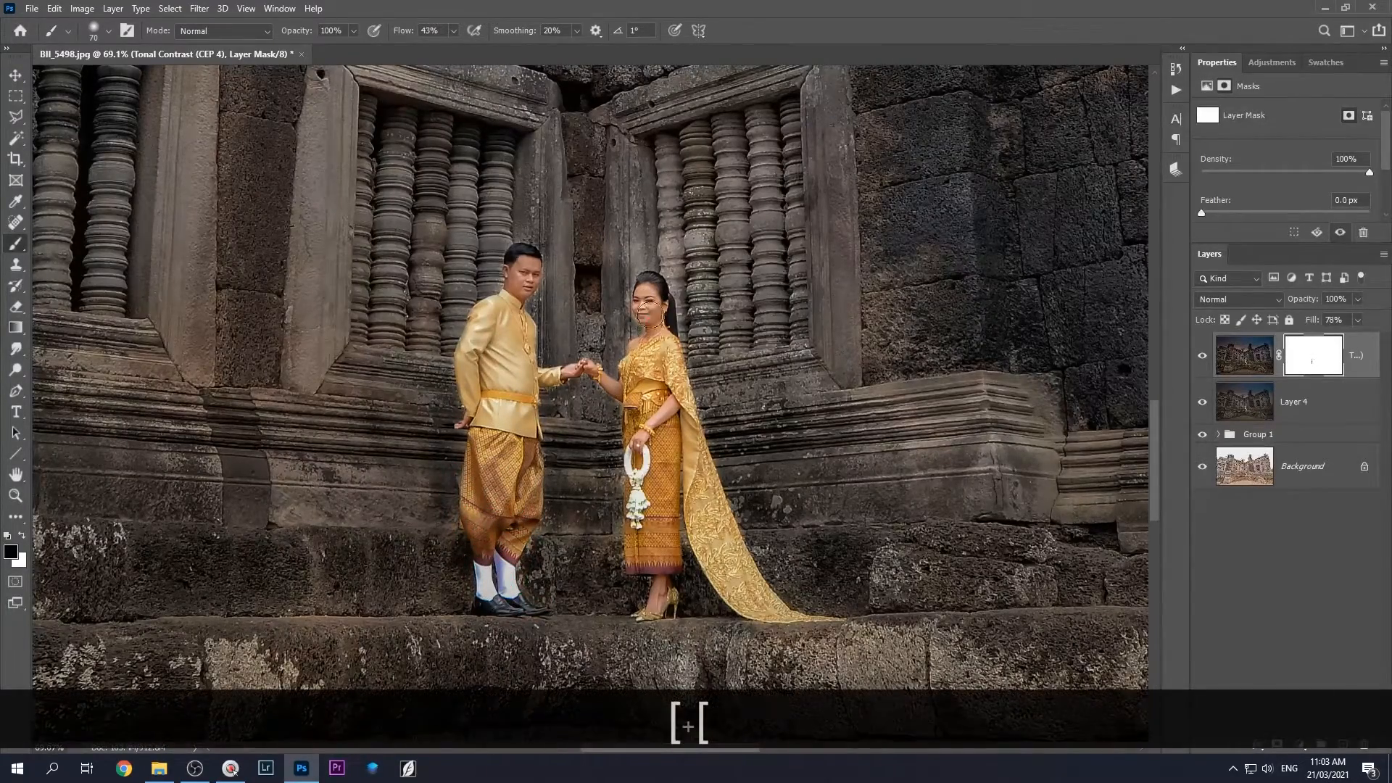
{"action": "key", "text": "["}
{"action": "key", "text": "["}
{"action": "key", "text": "["}
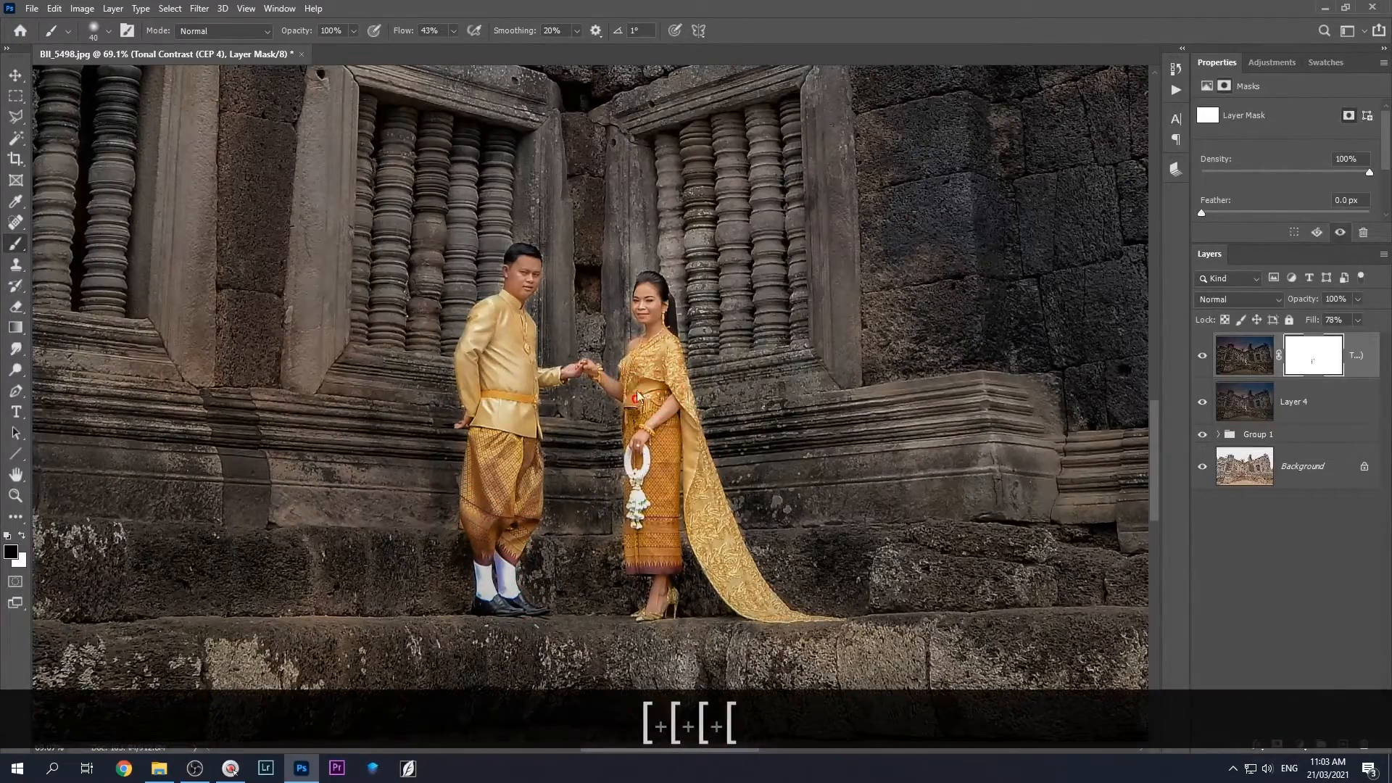
Paint black on the Tonal Contrast mask over the bride's skirt and trailing golden sash with a 50 px brush
{"action": "key", "text": "]"}
{"action": "key", "text": "]"}
{"action": "key", "text": "]"}
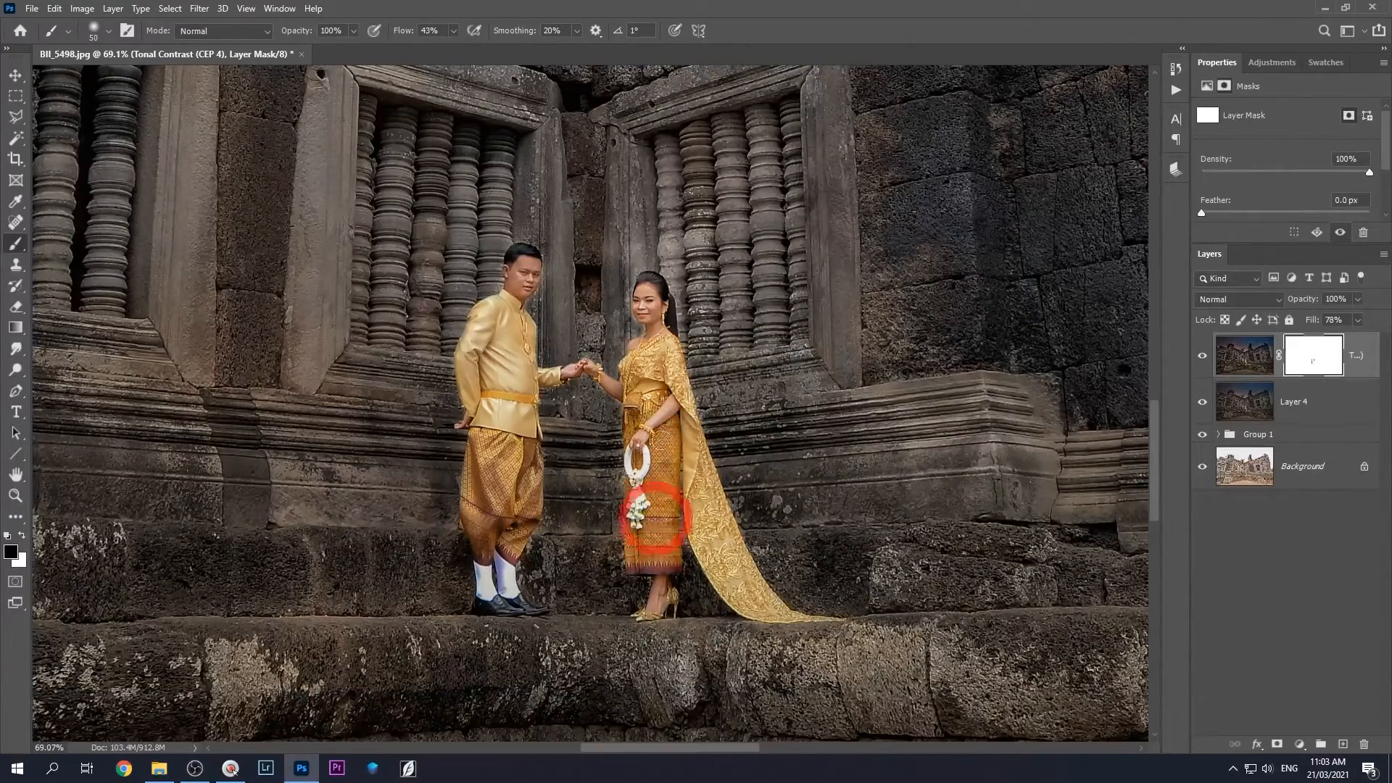
{"action": "mouse_move", "coordinate": [738, 569]}
{"action": "left_mouse_down"}
{"action": "mouse_move", "coordinate": [697, 514]}
{"action": "mouse_move", "coordinate": [698, 468]}
{"action": "left_mouse_up"}
{"action": "left_click_drag", "start_coordinate": [807, 614], "coordinate": [725, 585]}
Stamp the visible layers into a new layer and set its texture to -4 in the Camera Raw filter
{"action": "scroll", "coordinate": [658, 555], "scroll_direction": "down", "scroll_amount": 4}
{"action": "scroll", "coordinate": [656, 547], "scroll_direction": "up", "scroll_amount": 1}
{"action": "scroll", "coordinate": [653, 532], "scroll_direction": "down", "scroll_amount": 2}
{"action": "scroll", "coordinate": [651, 523], "scroll_direction": "up", "scroll_amount": 5}
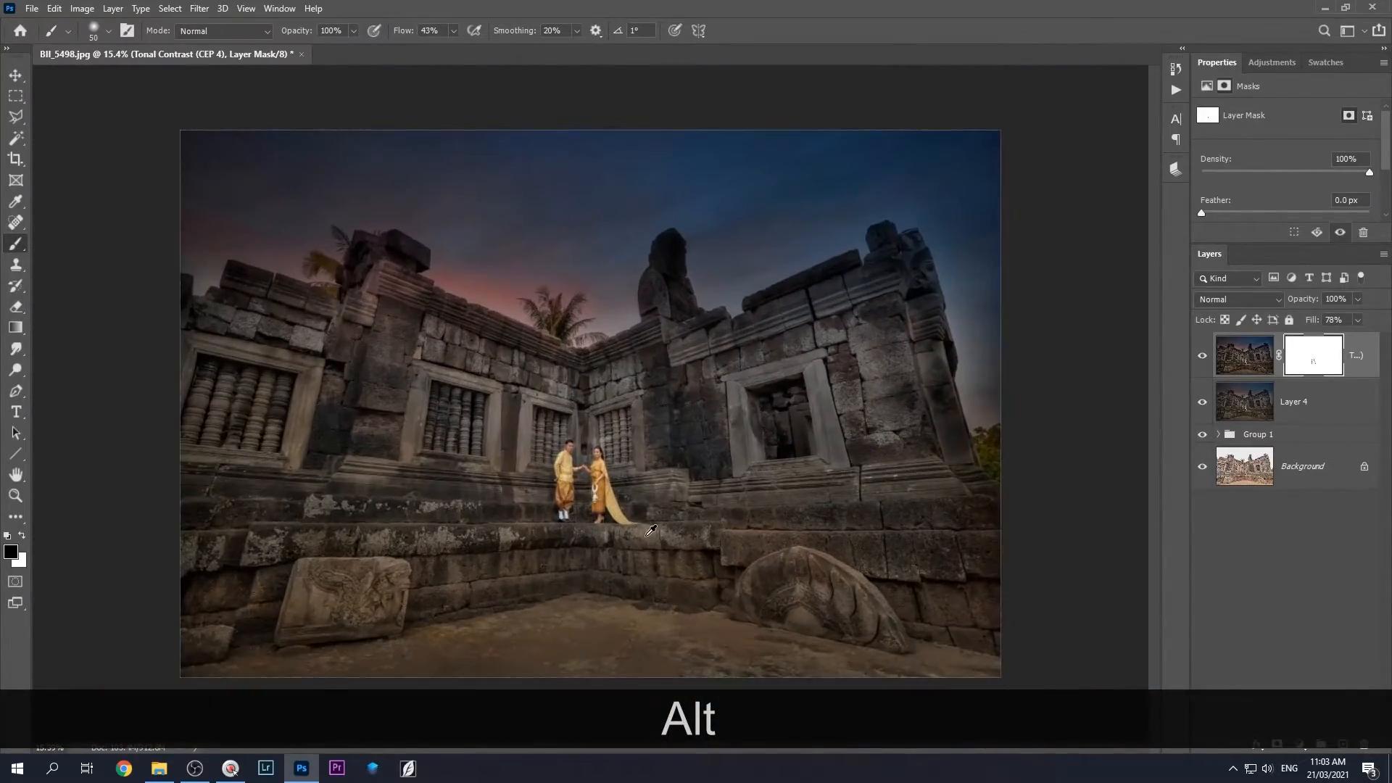
{"action": "scroll", "coordinate": [652, 493], "scroll_direction": "down", "scroll_amount": 4}
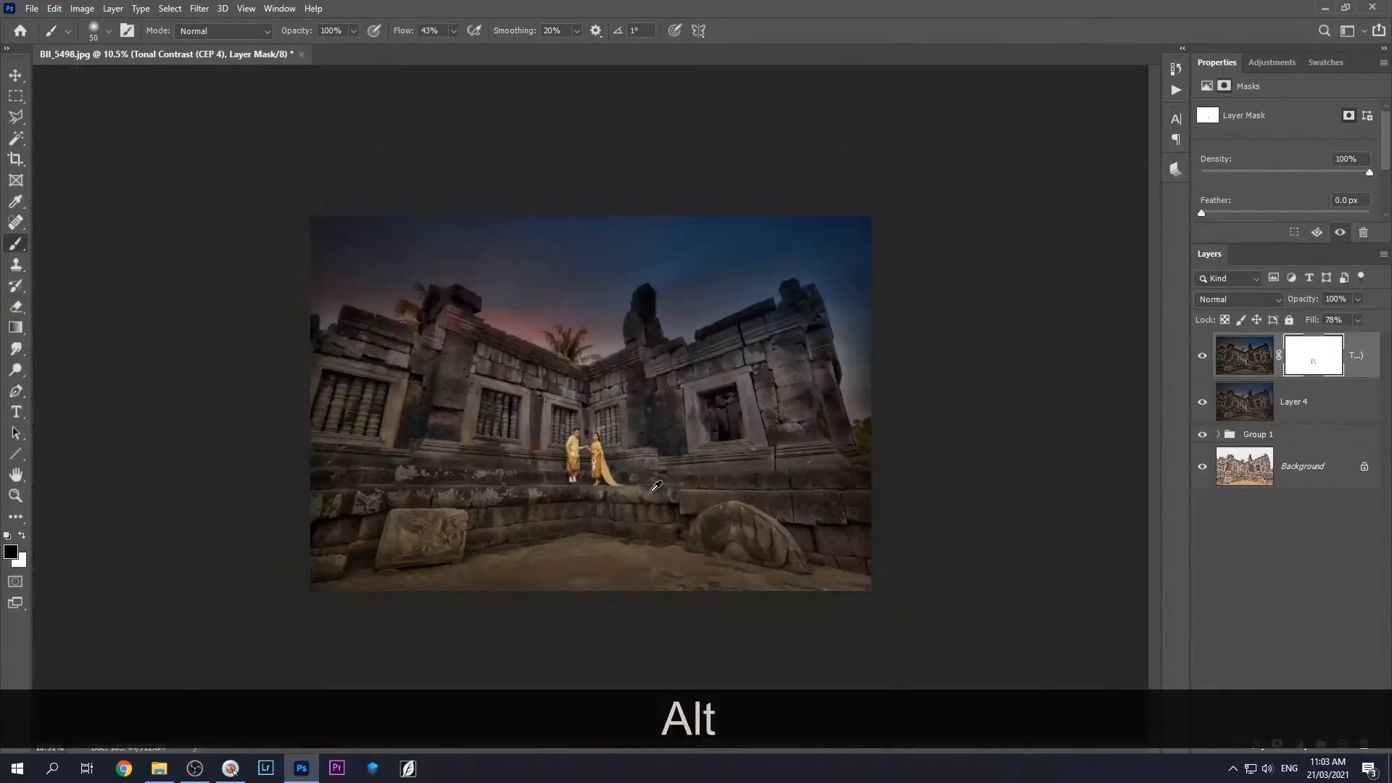
{"action": "scroll", "coordinate": [642, 504], "scroll_direction": "up", "scroll_amount": 1}
{"action": "key", "text": "ctrl+shift+alt+e"}
{"action": "key", "text": "ctrl+shift+a"}
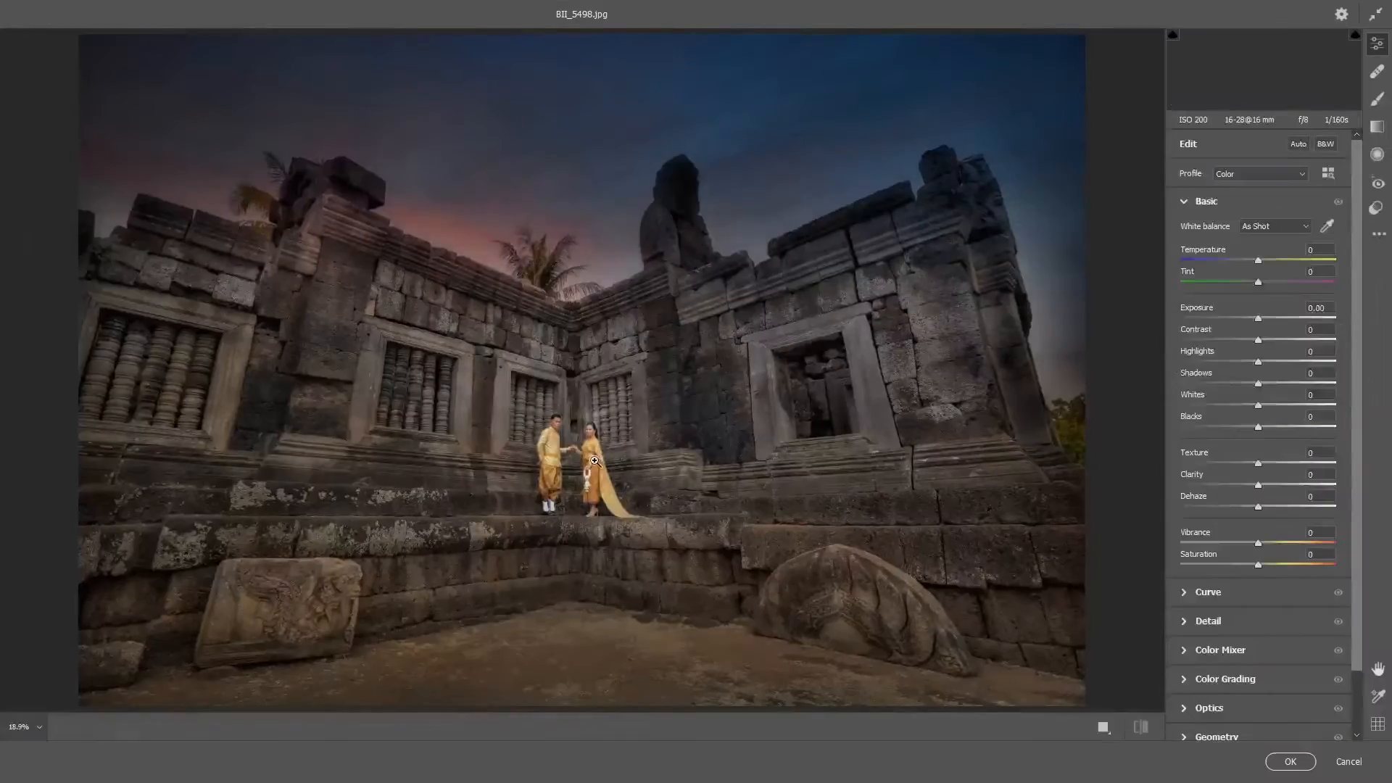
{"action": "left_click_drag", "start_coordinate": [588, 455], "coordinate": [700, 456]}
{"action": "mouse_move", "coordinate": [1242, 489]}
{"action": "left_mouse_down"}
{"action": "mouse_move", "coordinate": [1261, 473]}
{"action": "mouse_move", "coordinate": [1256, 484]}
{"action": "left_mouse_up"}
{"action": "scroll", "coordinate": [642, 432], "scroll_direction": "down", "scroll_amount": 4}
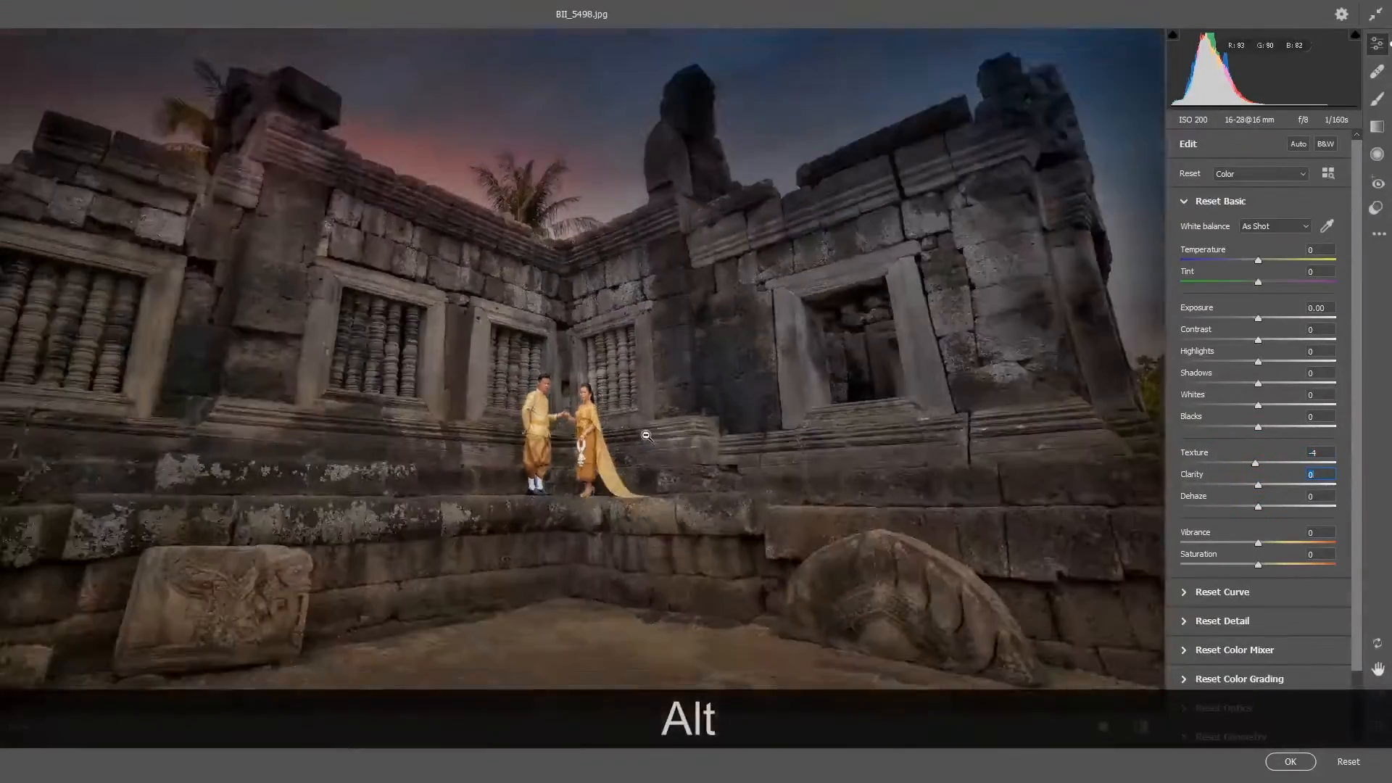
Set vibrance to +8, saturation to -1 and exposure to -0.25, and apply the Camera Raw filter
{"action": "mouse_move", "coordinate": [1257, 543]}
{"action": "left_mouse_down"}
{"action": "mouse_move", "coordinate": [1284, 544]}
{"action": "mouse_move", "coordinate": [1264, 541]}
{"action": "mouse_move", "coordinate": [1256, 563]}
{"action": "left_mouse_up"}
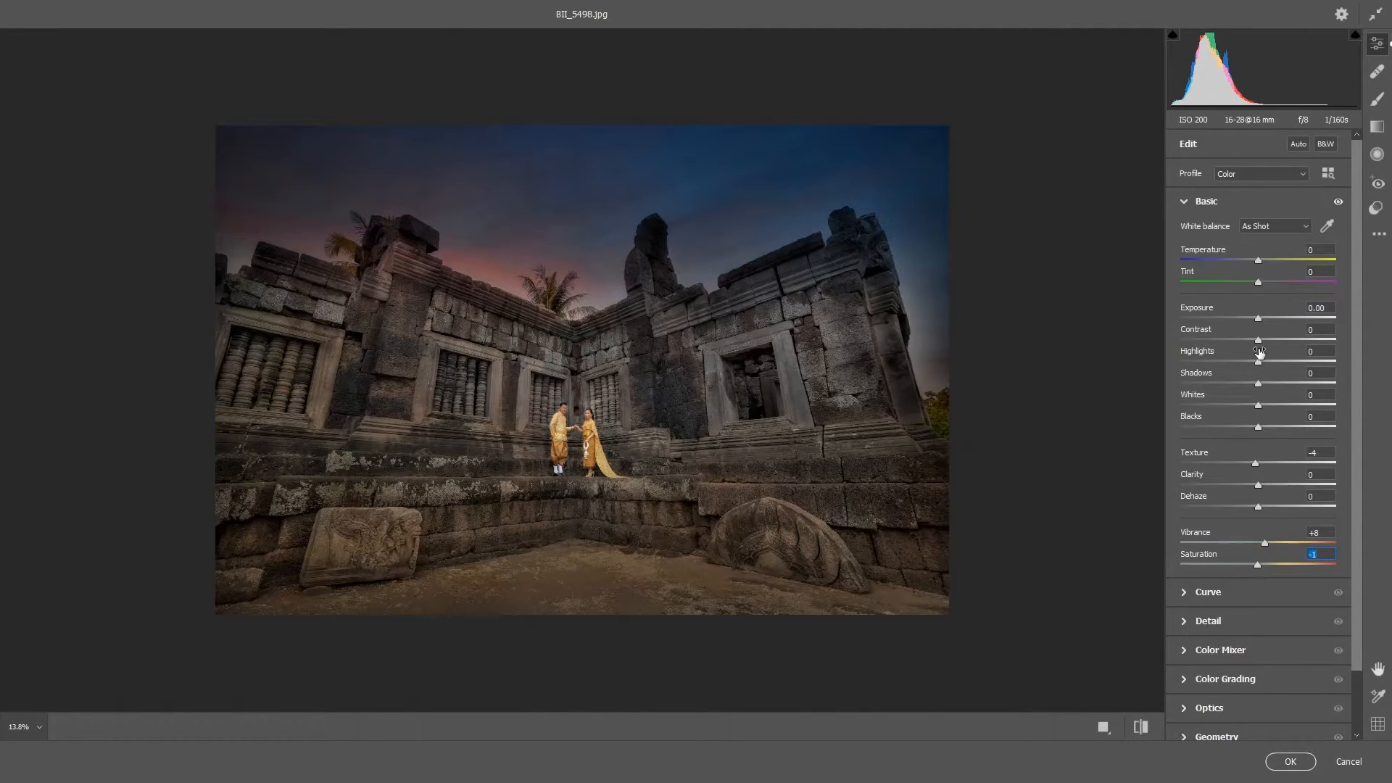
{"action": "left_click_drag", "start_coordinate": [1257, 318], "coordinate": [1256, 323]}
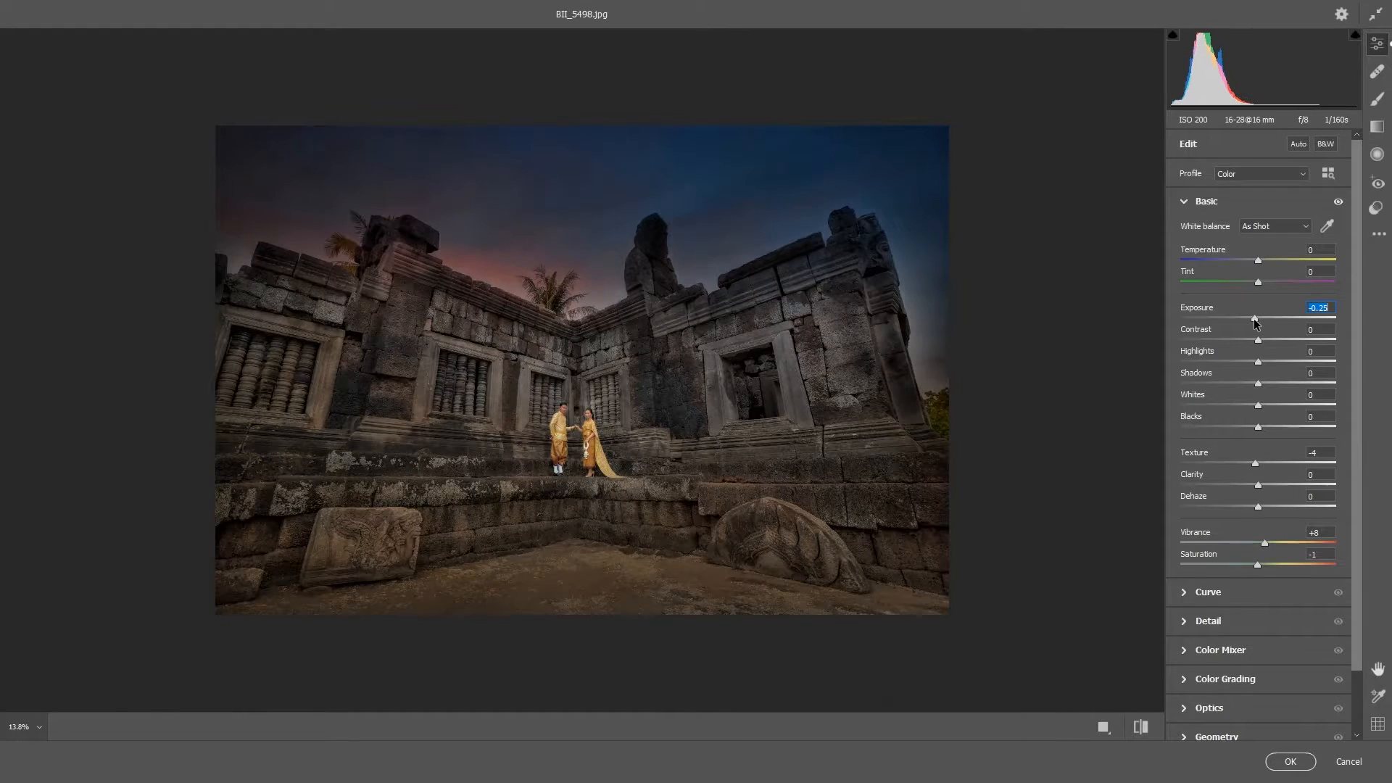
{"action": "scroll", "coordinate": [750, 466], "scroll_direction": "down", "scroll_amount": 1}
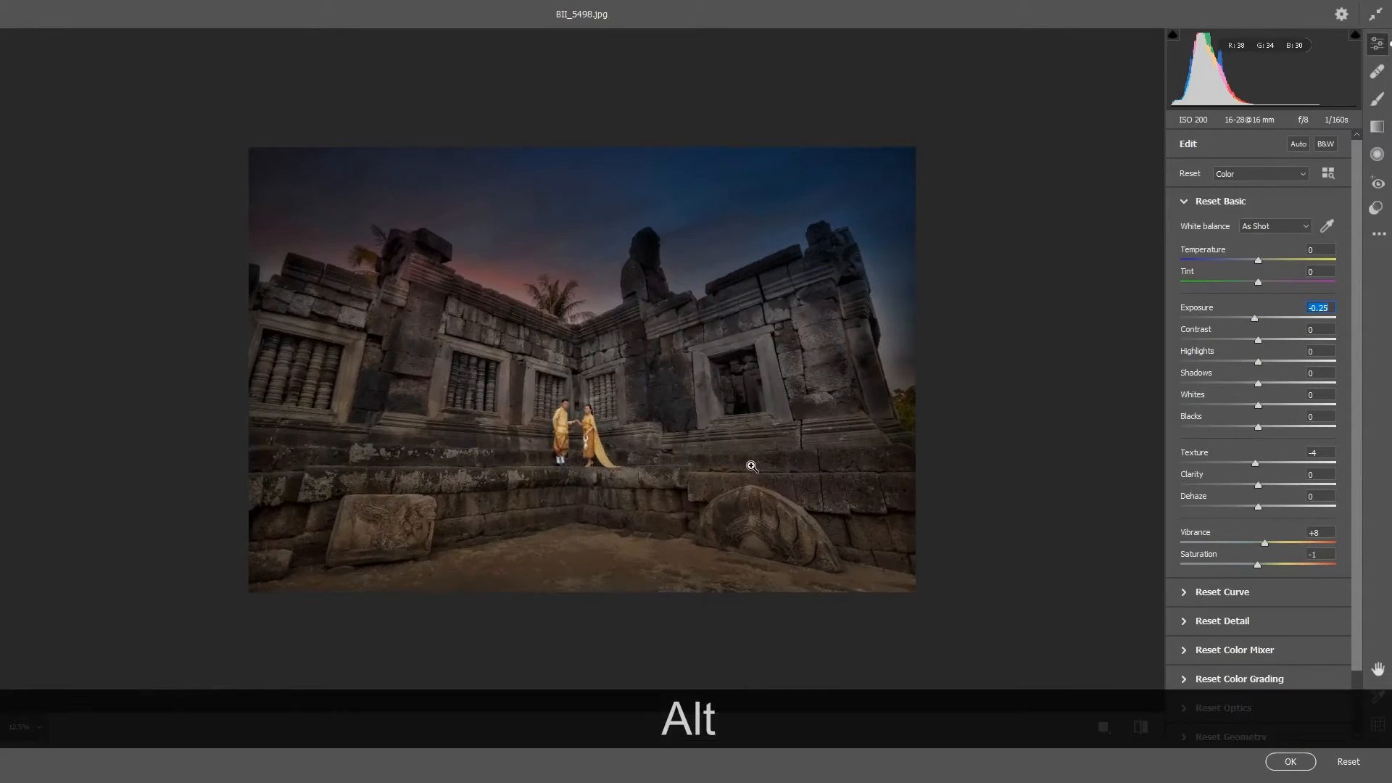
{"action": "left_click", "coordinate": [1291, 761]}
Group all the layers above the Background into one layer group
{"action": "scroll", "coordinate": [568, 530], "scroll_direction": "down", "scroll_amount": 1}
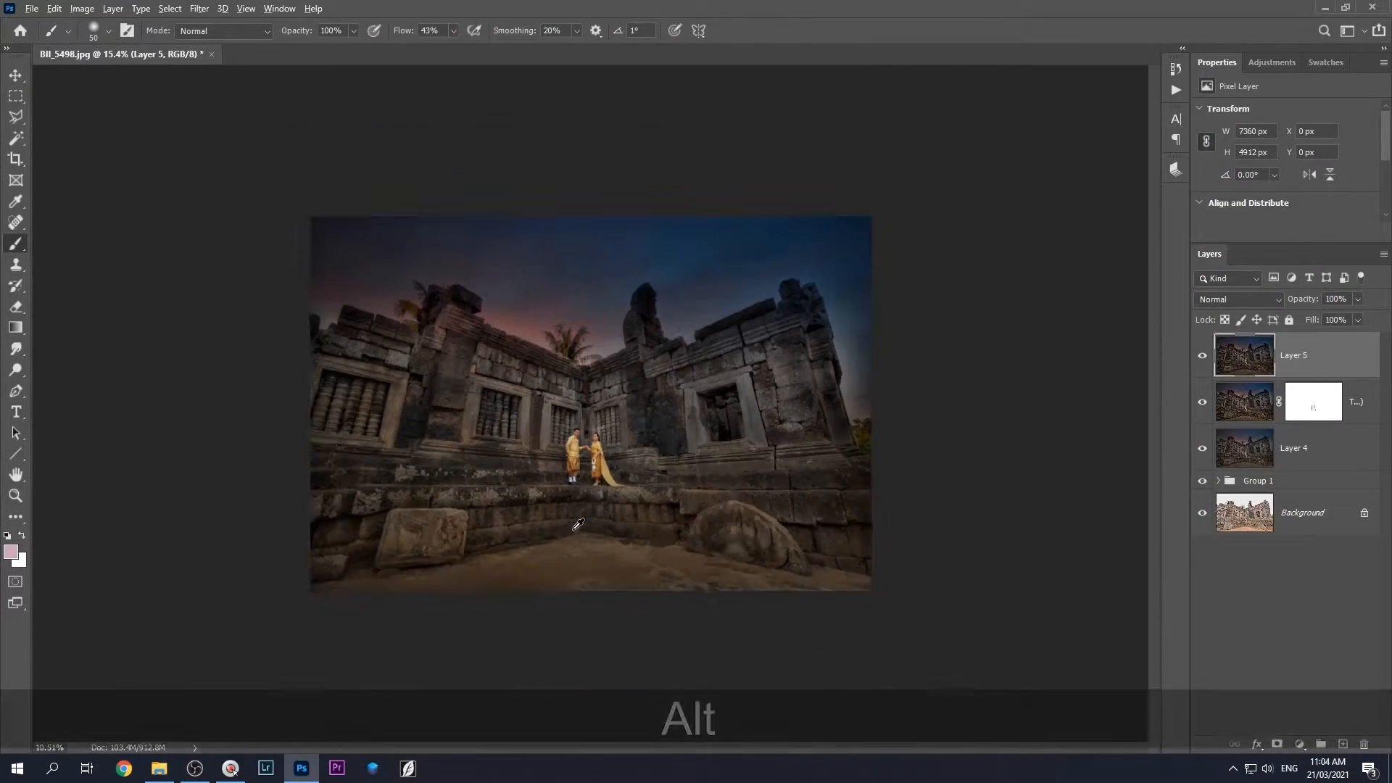
{"action": "left_click", "coordinate": [1298, 479], "text": "alt+shift"}
{"action": "key", "text": "ctrl+alt+shift+g"}
Compare the finished edit with the original photo by repeatedly hiding and showing the new layer group
{"action": "left_click", "coordinate": [1202, 342]}
{"action": "left_click", "coordinate": [1201, 341]}
{"action": "scroll", "coordinate": [776, 366], "scroll_direction": "down", "scroll_amount": 1}
{"action": "scroll", "coordinate": [776, 366], "scroll_direction": "up", "scroll_amount": 3}
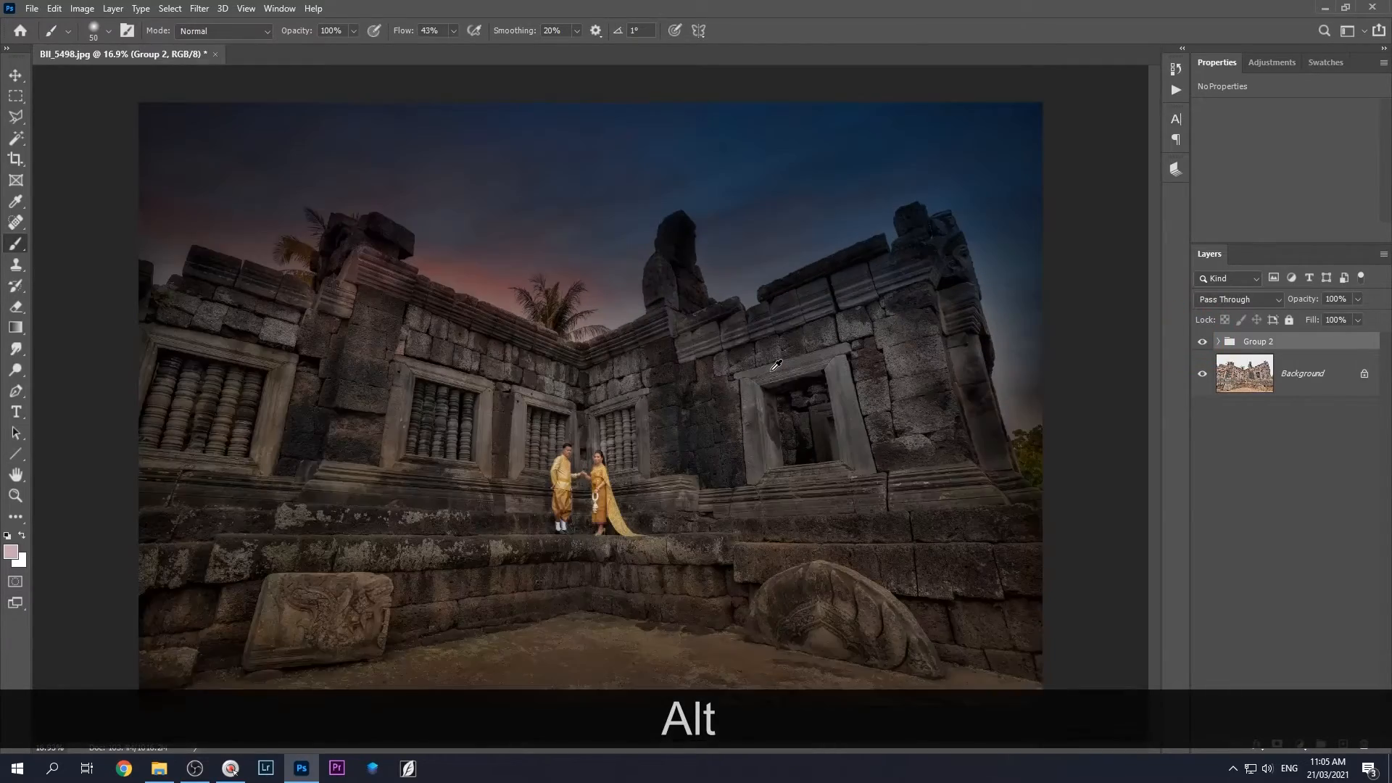
{"action": "left_click", "coordinate": [1202, 344]}
{"action": "left_click", "coordinate": [1202, 344]}
{"action": "left_click", "coordinate": [1202, 344]}
{"action": "left_click", "coordinate": [1202, 343]}
Export the image as a 100% quality JPG named BII_5498 into the ps subfolder of the couple's pre-wedding folder on the Desktop
{"action": "key", "text": "ctrl+shift+alt+w"}
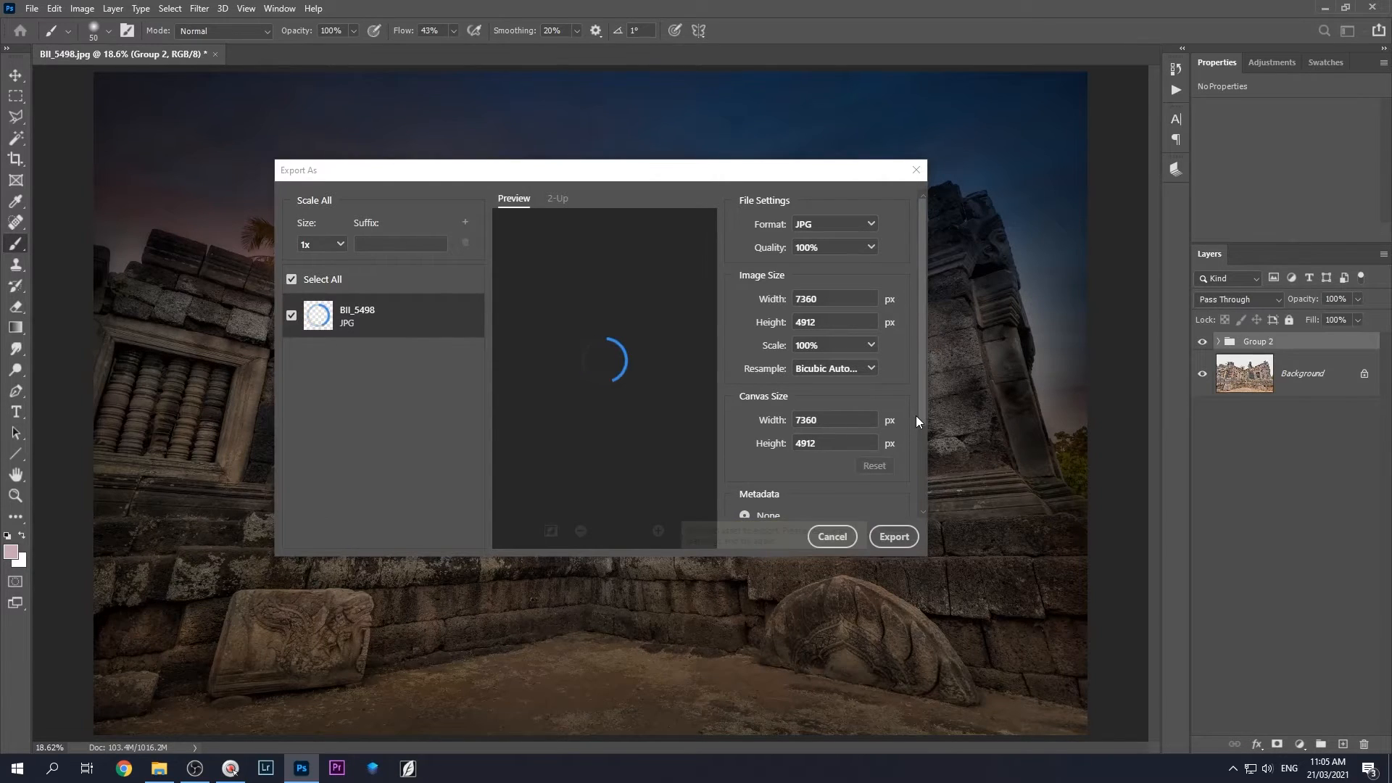
{"action": "left_click", "coordinate": [889, 537]}
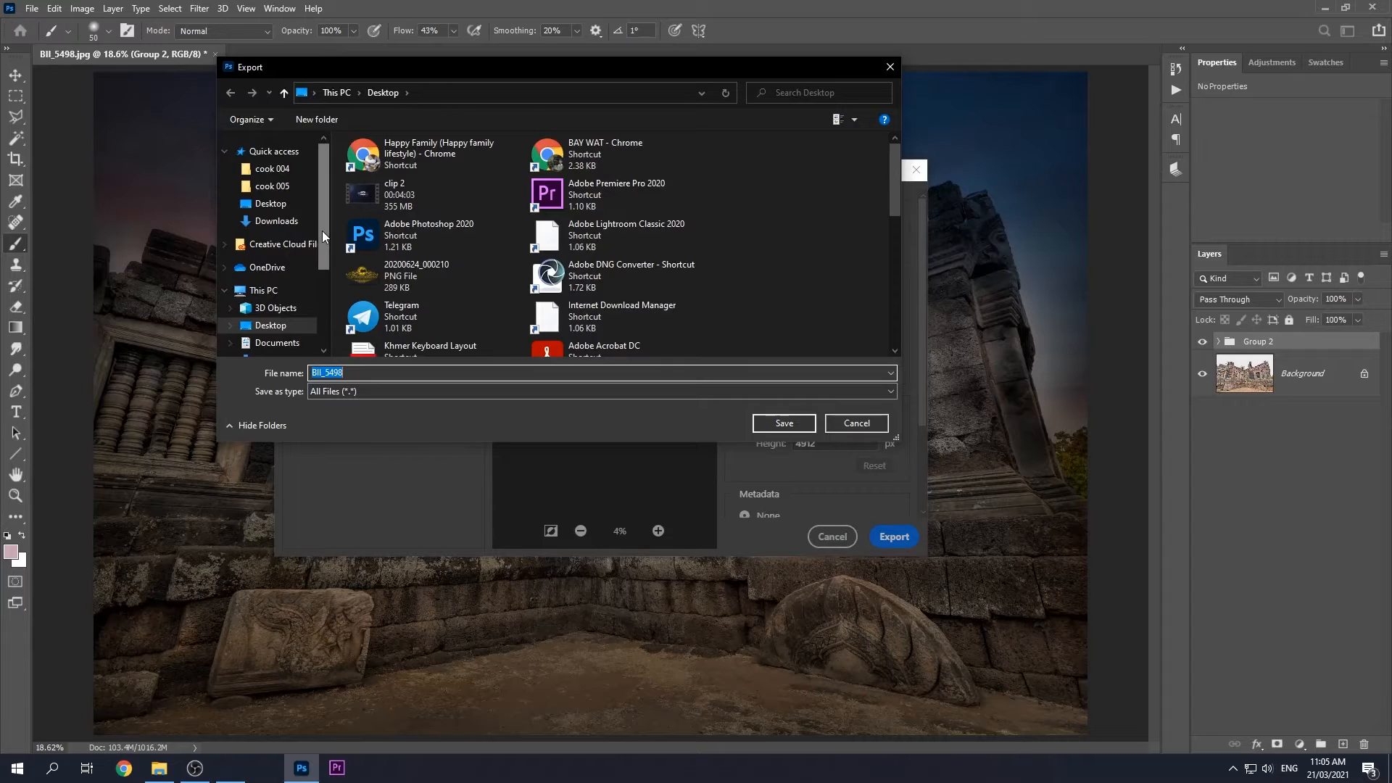
{"action": "scroll", "coordinate": [299, 295], "scroll_direction": "down", "scroll_amount": 3}
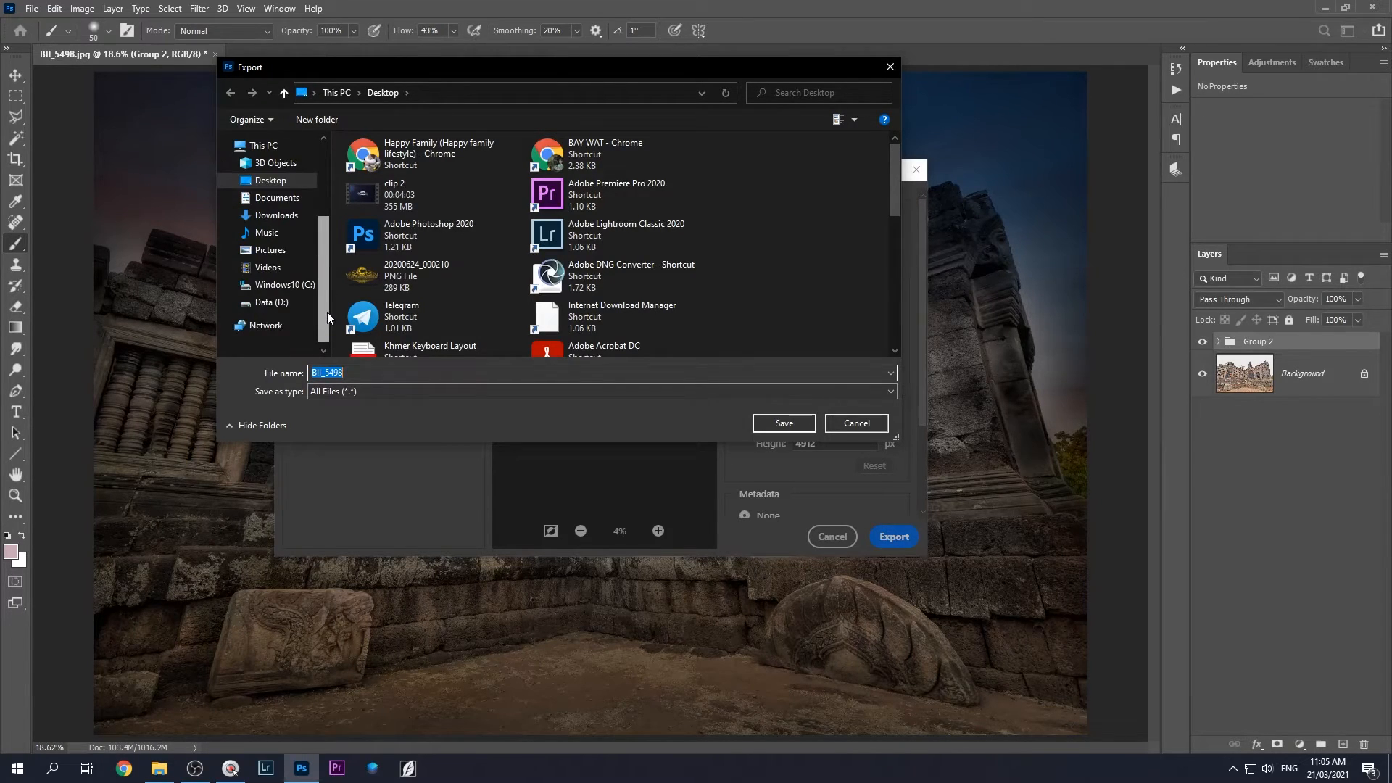
{"action": "left_click", "coordinate": [276, 245]}
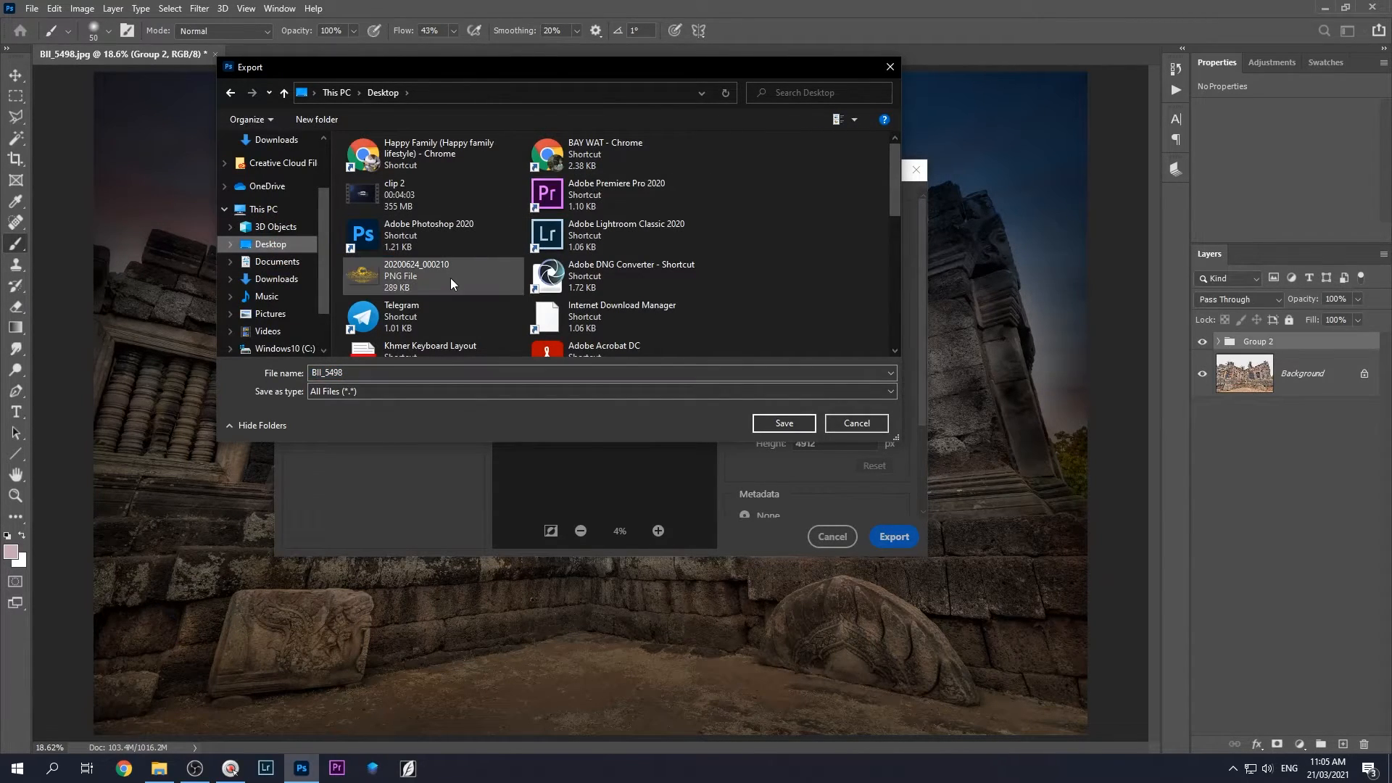
{"action": "scroll", "coordinate": [593, 266], "scroll_direction": "down", "scroll_amount": 10}
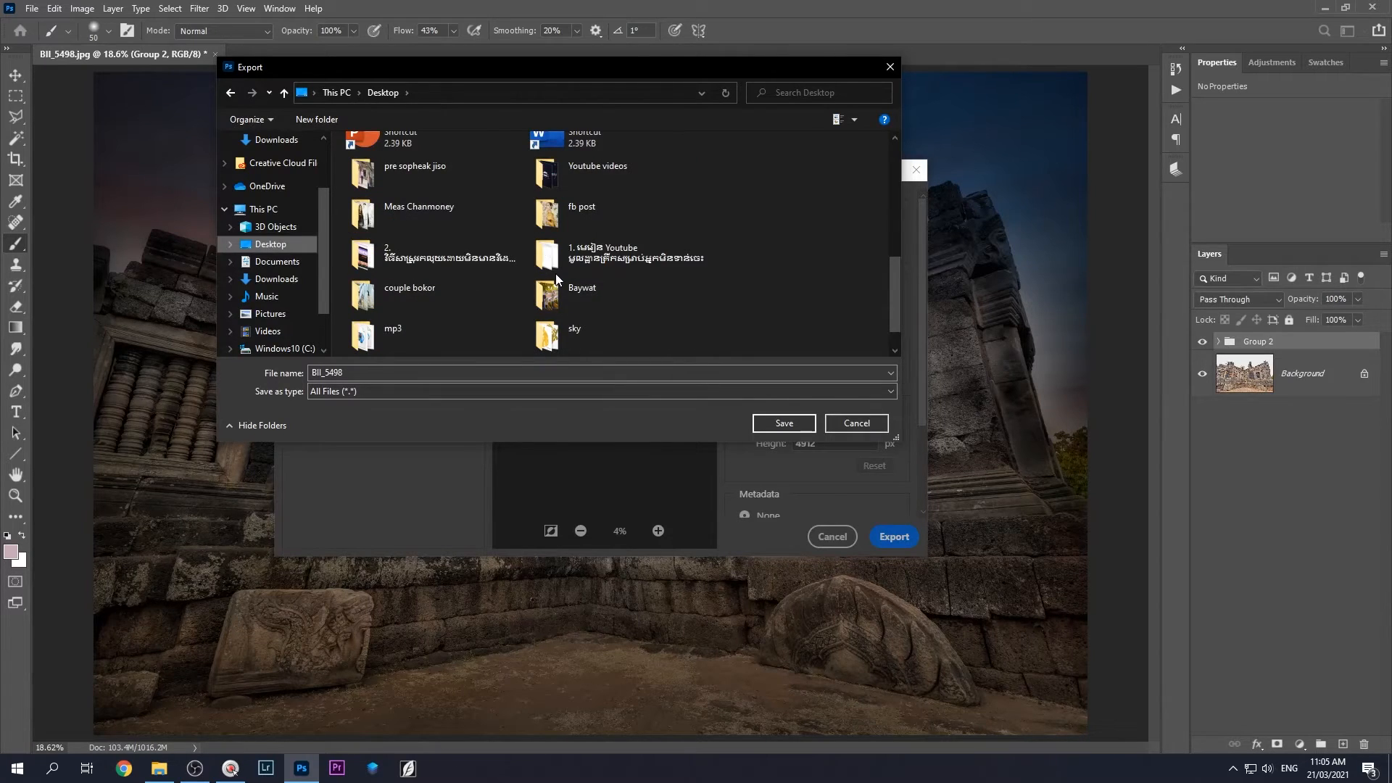
{"action": "left_click", "coordinate": [476, 318]}
{"action": "scroll", "coordinate": [477, 319], "scroll_direction": "up", "scroll_amount": 2}
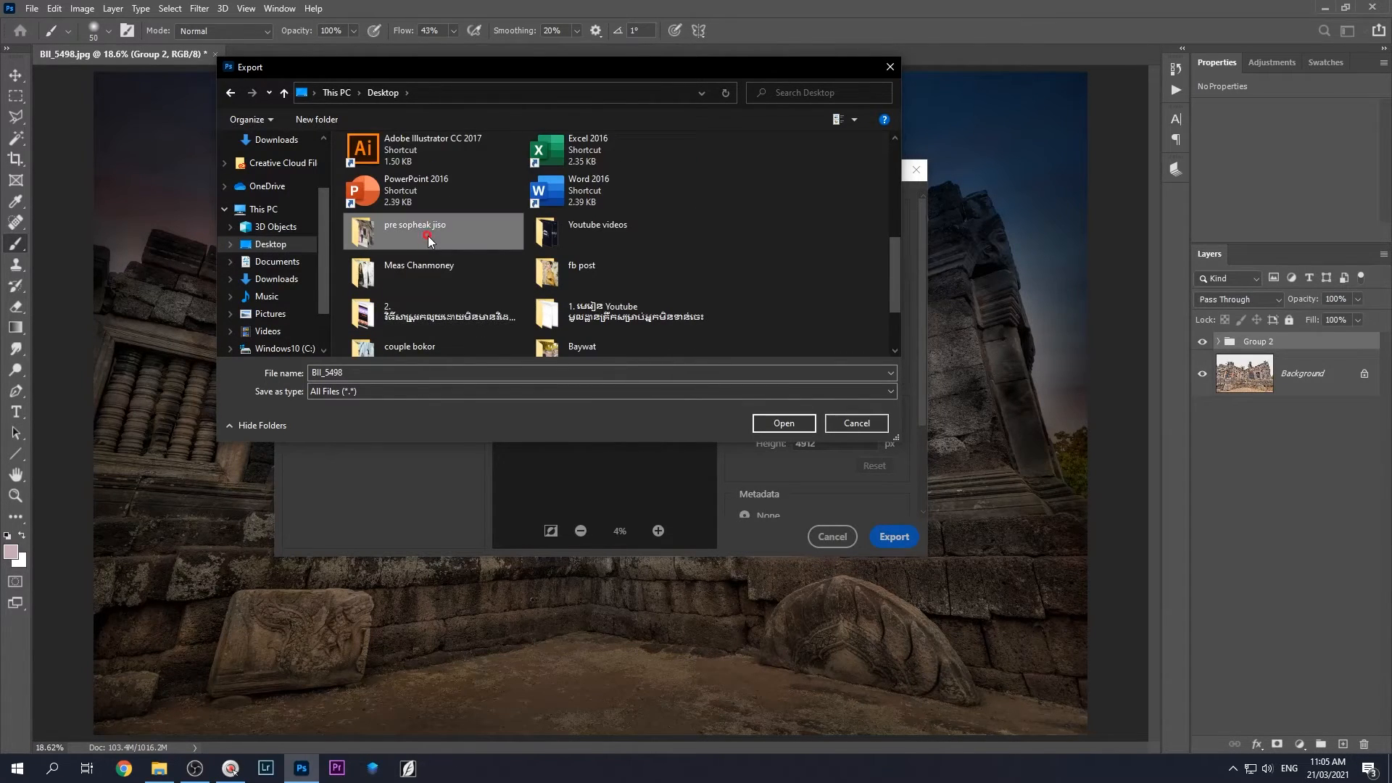
{"action": "left_click", "coordinate": [382, 181]}
{"action": "left_click", "coordinate": [790, 423]}
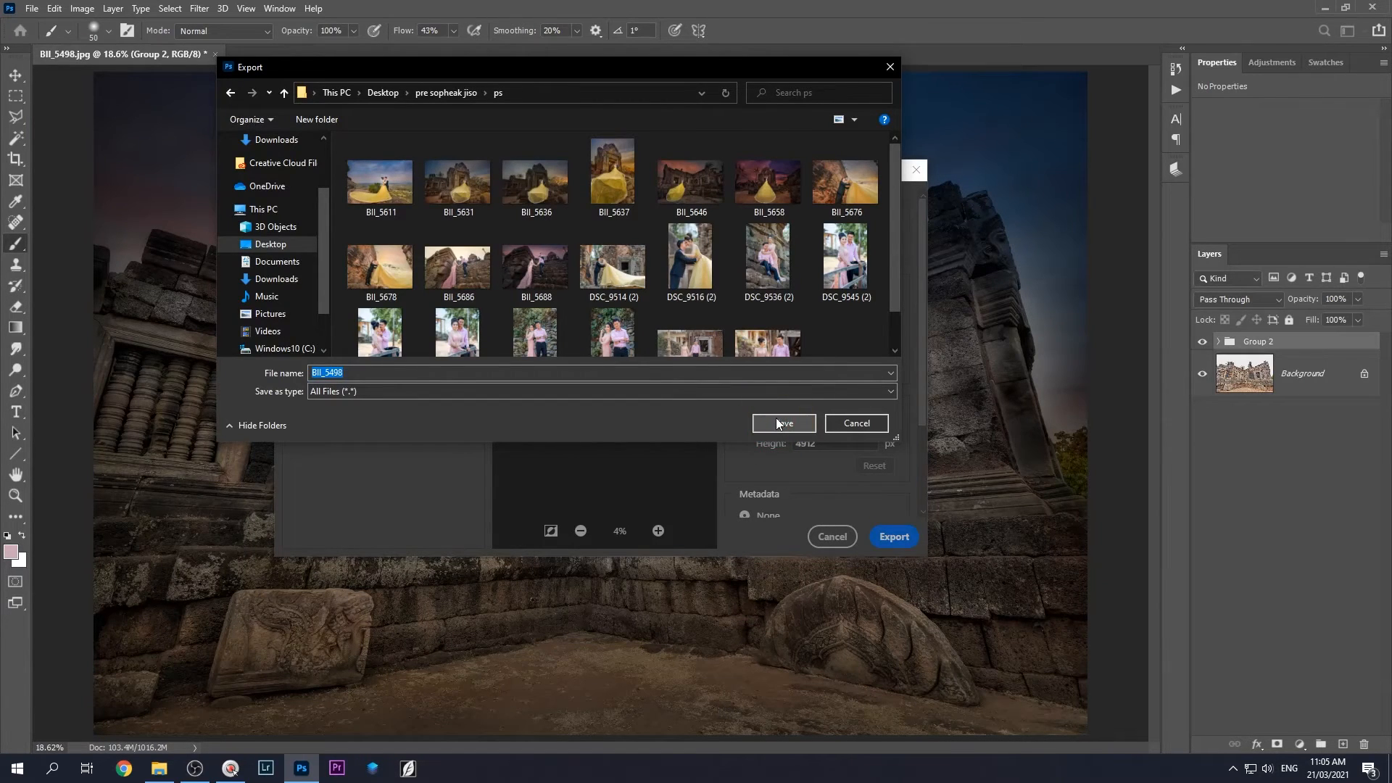
{"action": "left_click", "coordinate": [777, 421]}
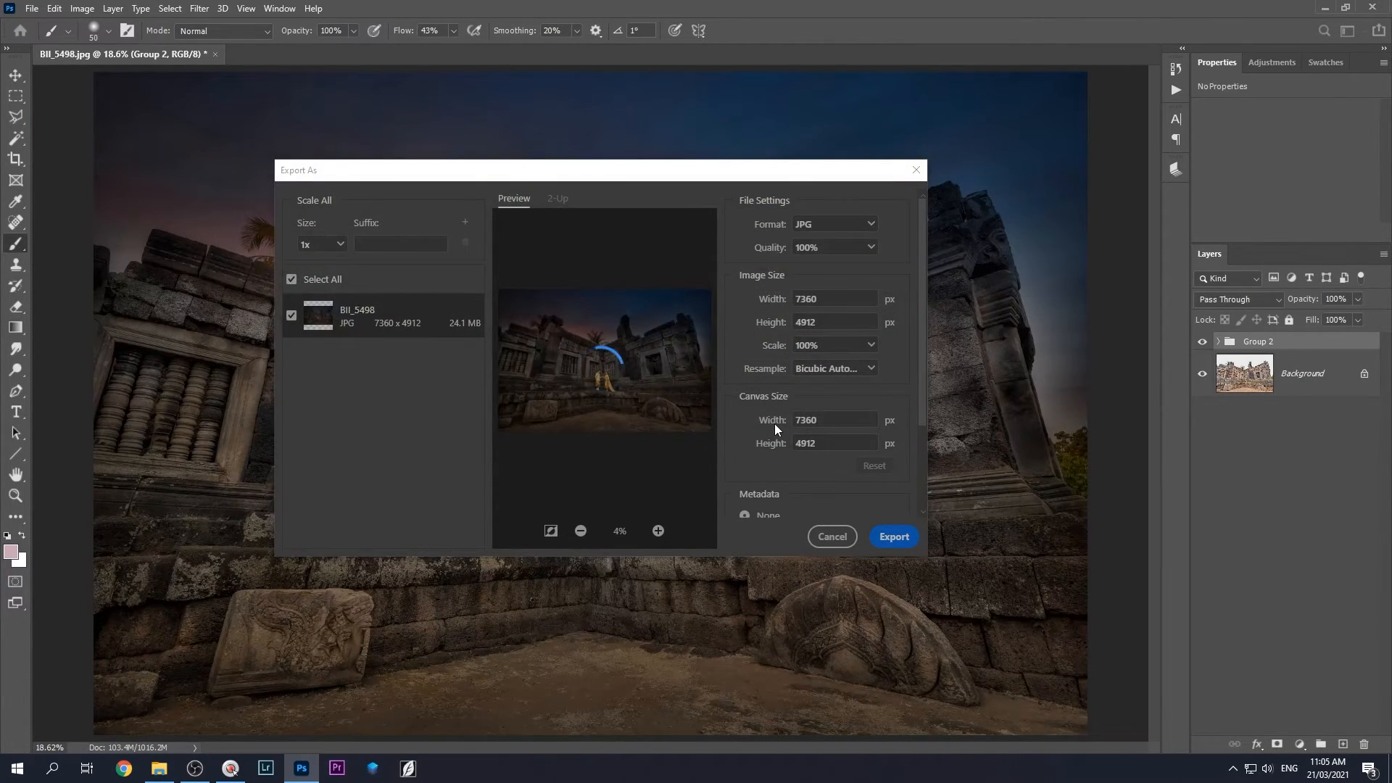